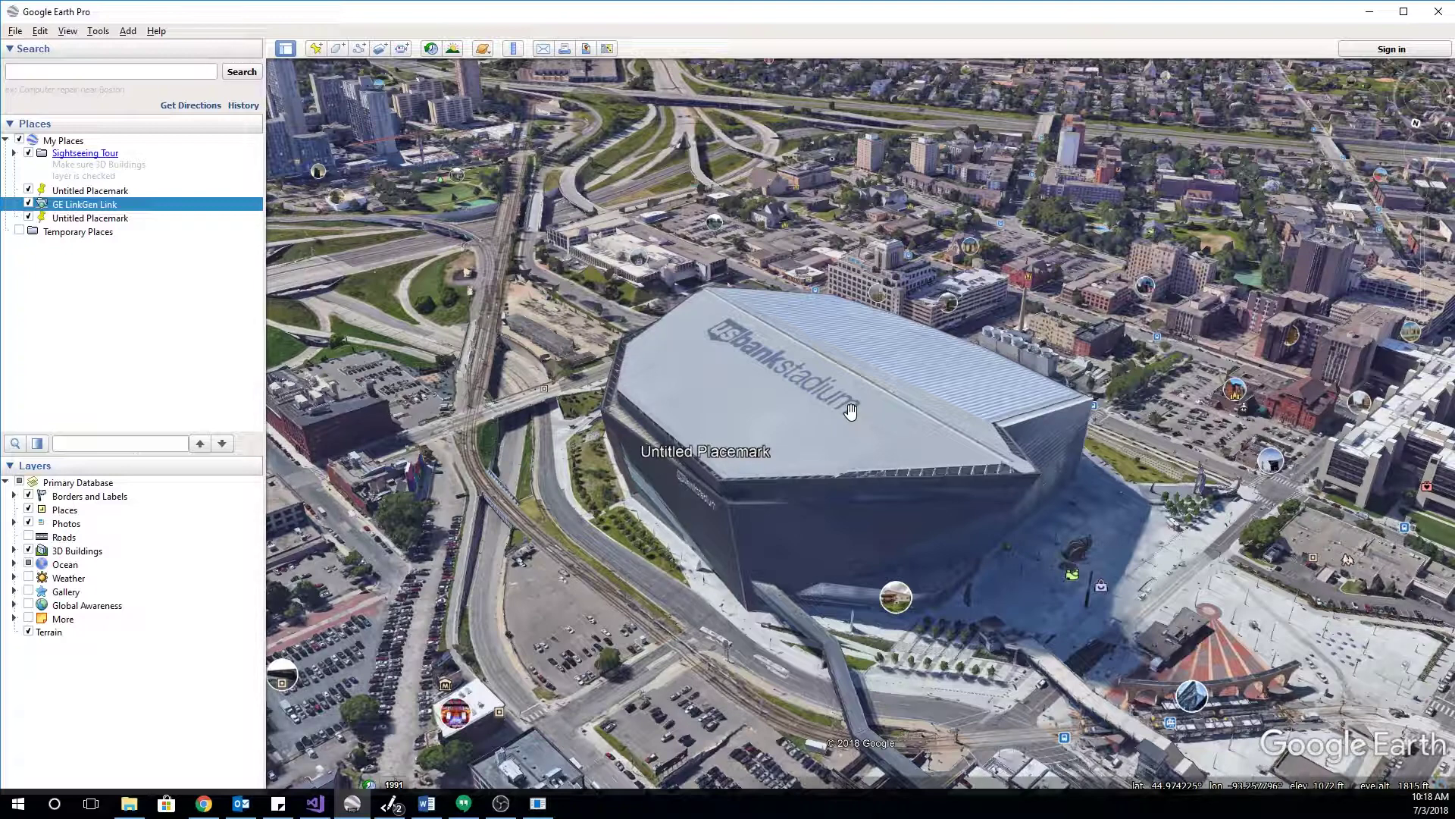
# Examine the US Bank Stadium 3D model up close and from its opposite side
pyautogui.scroll(2, 843, 469)
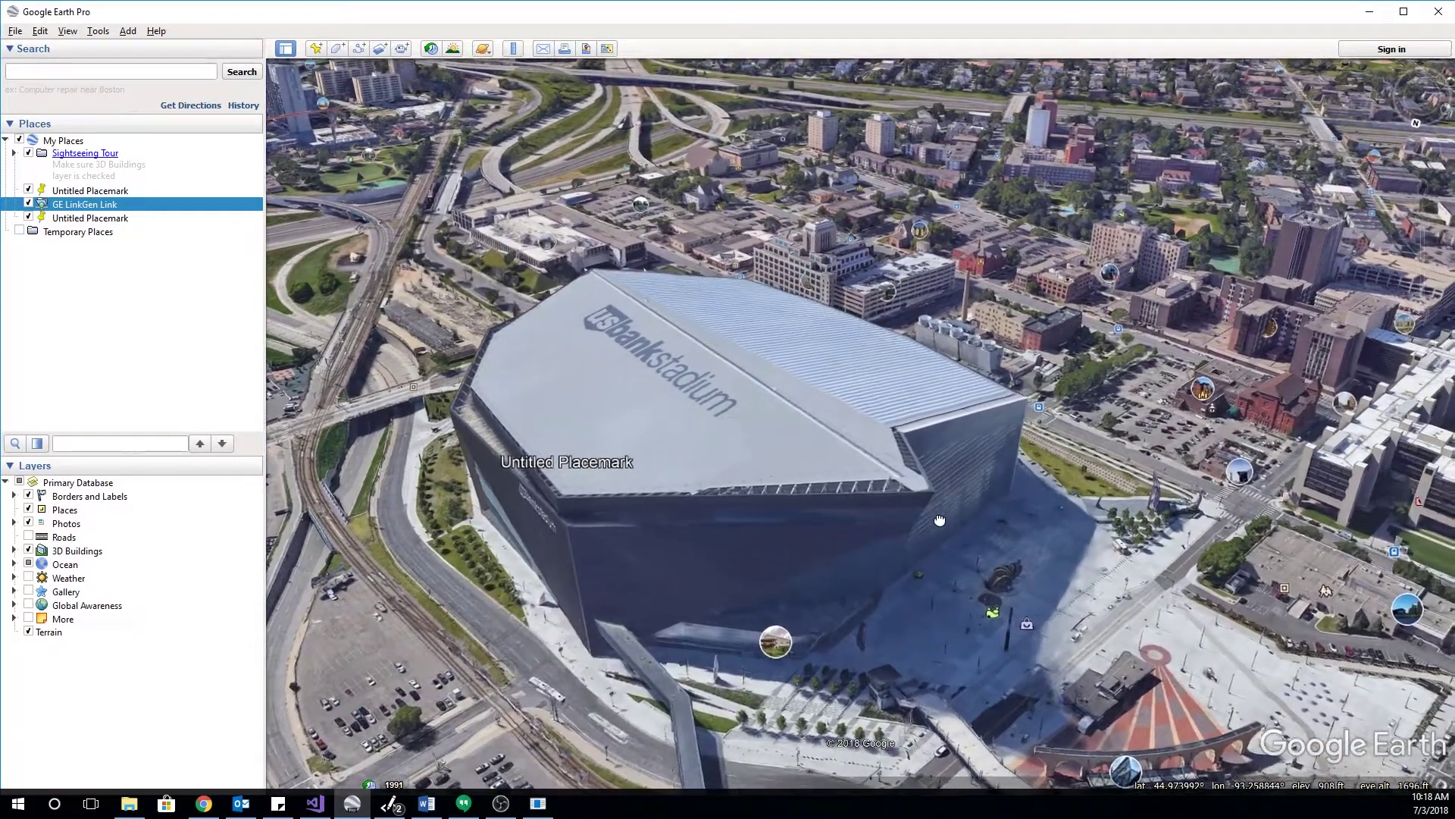
pyautogui.moveTo(940, 520); pyautogui.dragTo(530, 645, button='middle')
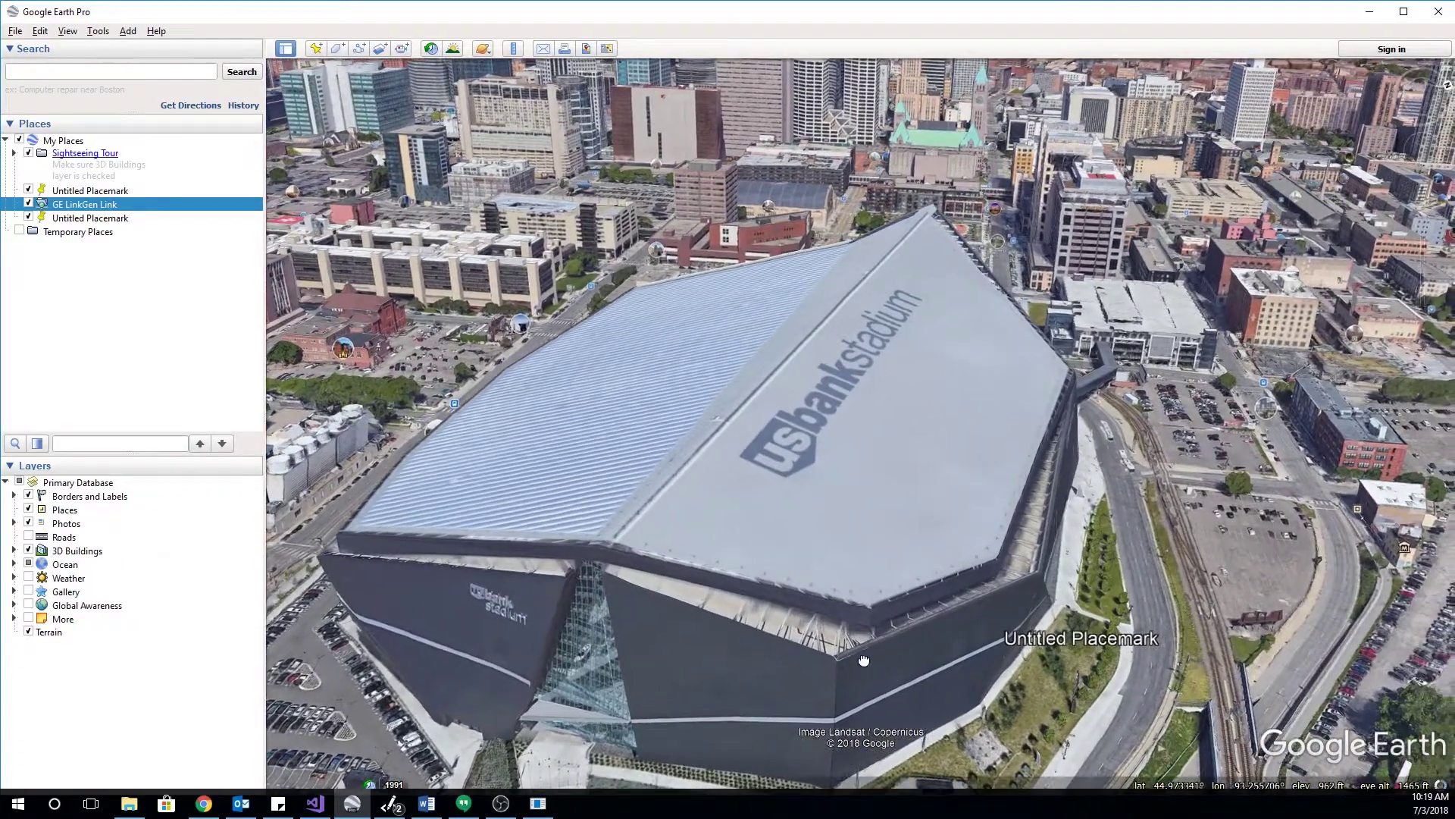
# Switch to File Explorer and look through the drone photos of the stadium in Folder 3
pyautogui.click(129, 803)
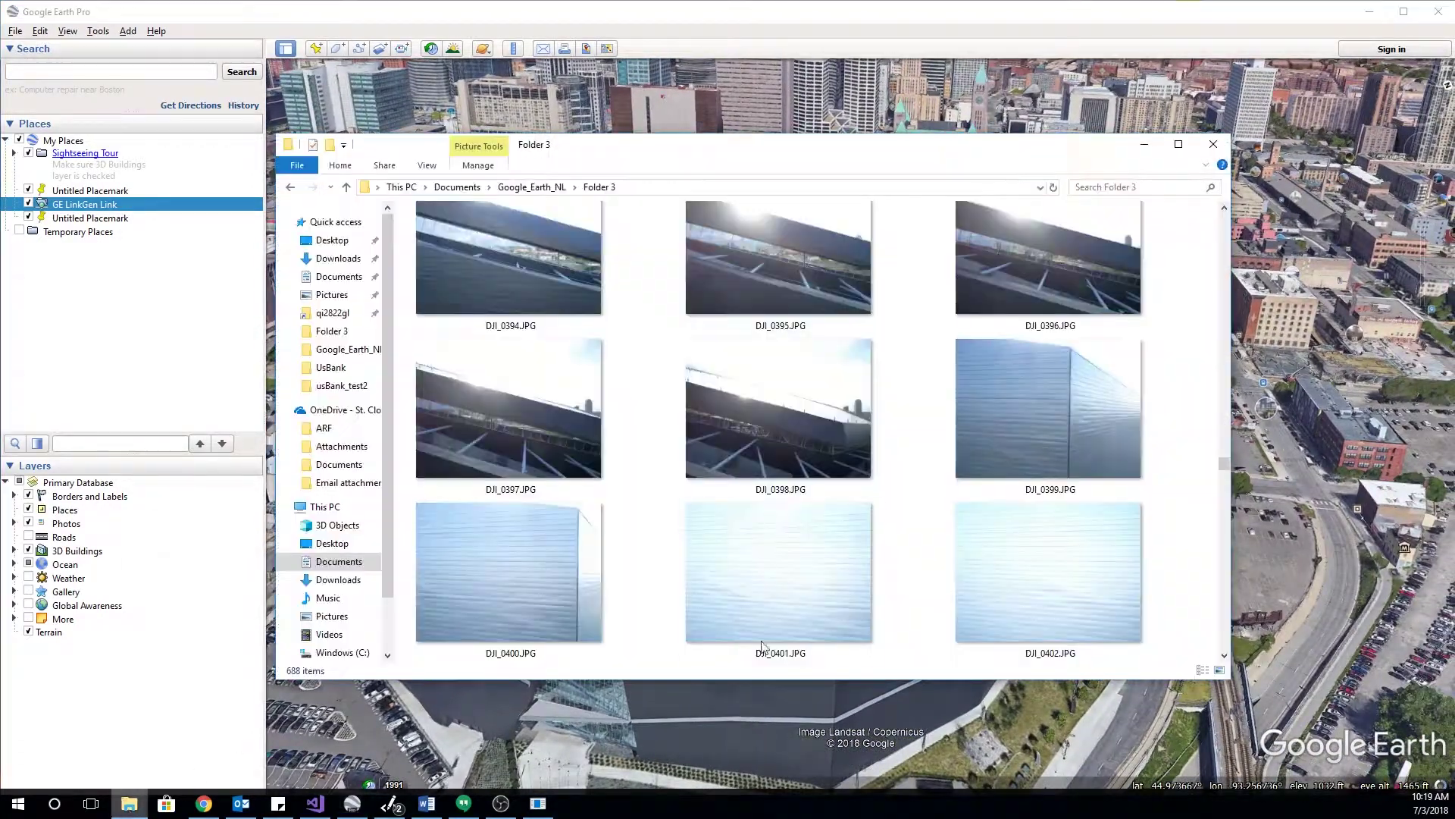
pyautogui.scroll(-15, 576, 319)
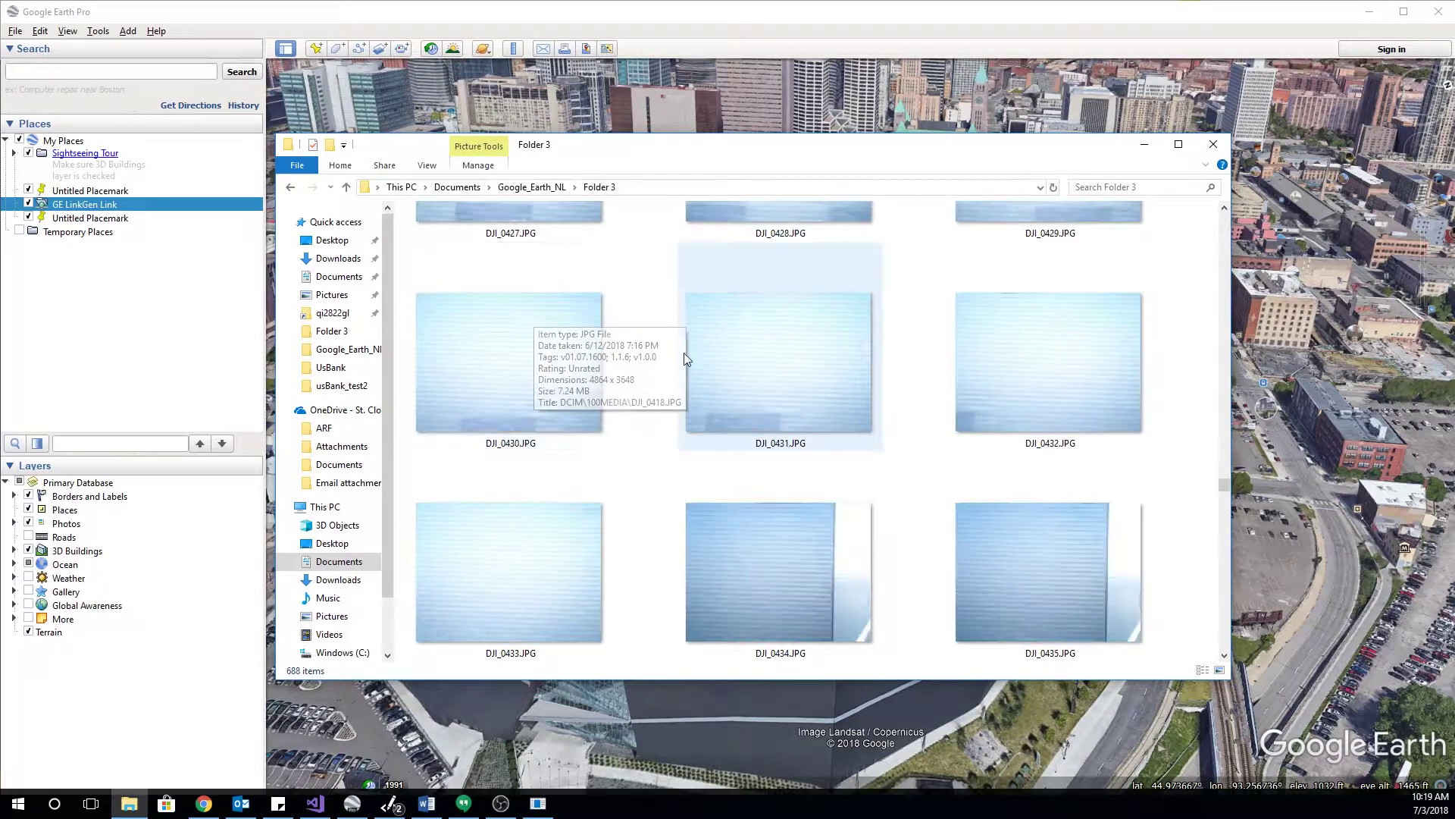
pyautogui.scroll(-13, 635, 355)
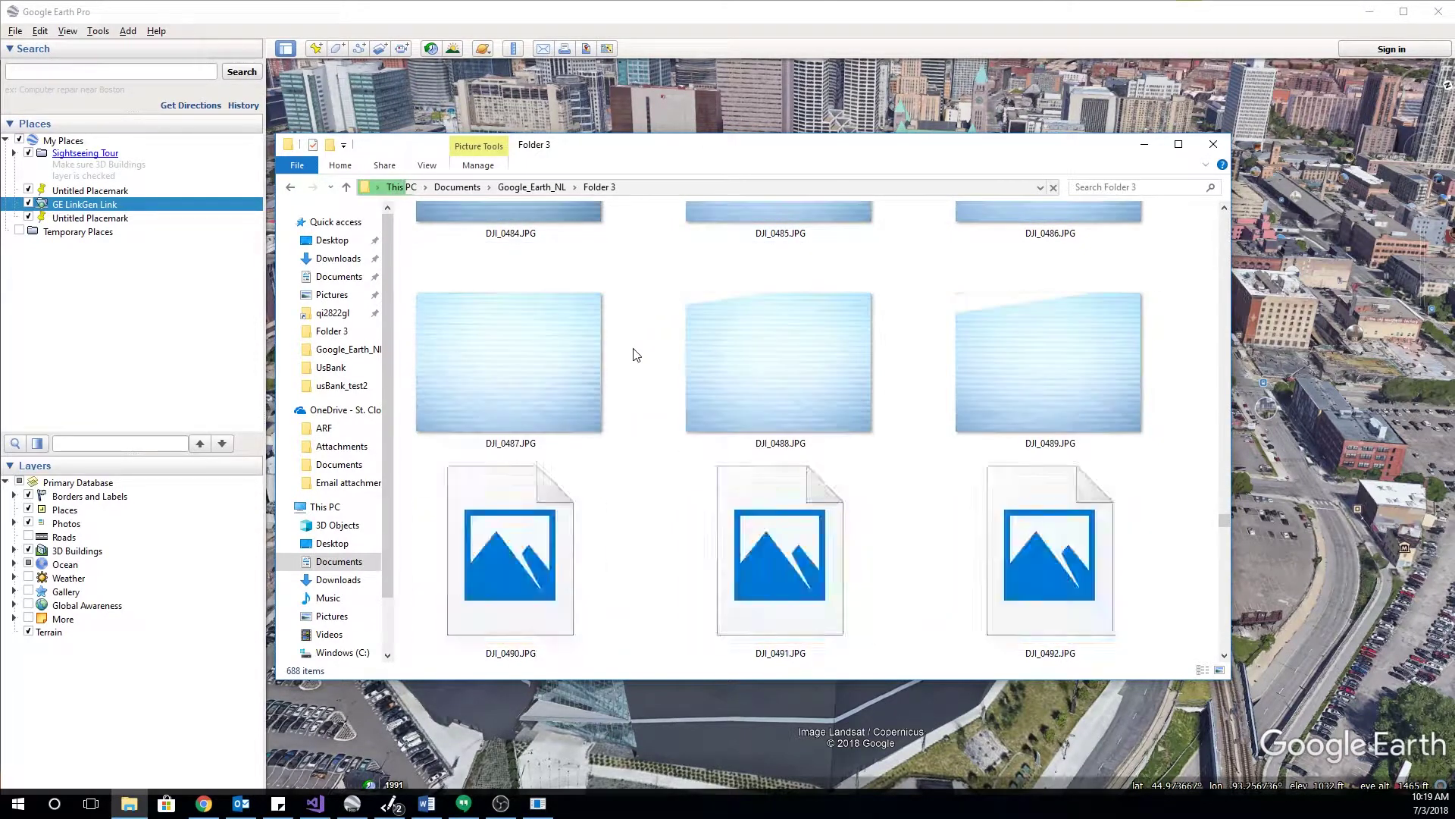
pyautogui.scroll(-12, 636, 357)
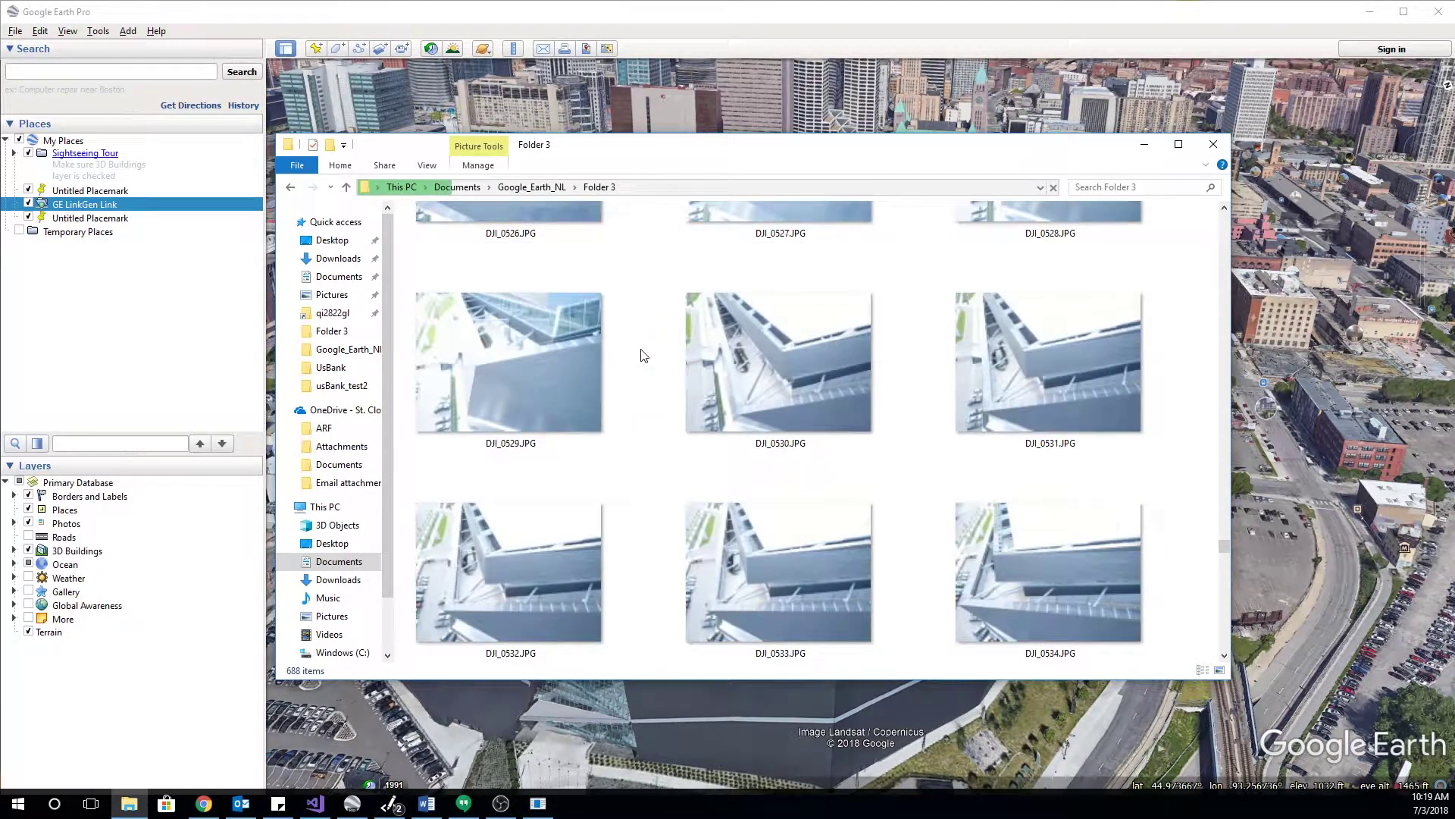
pyautogui.scroll(-12, 641, 367)
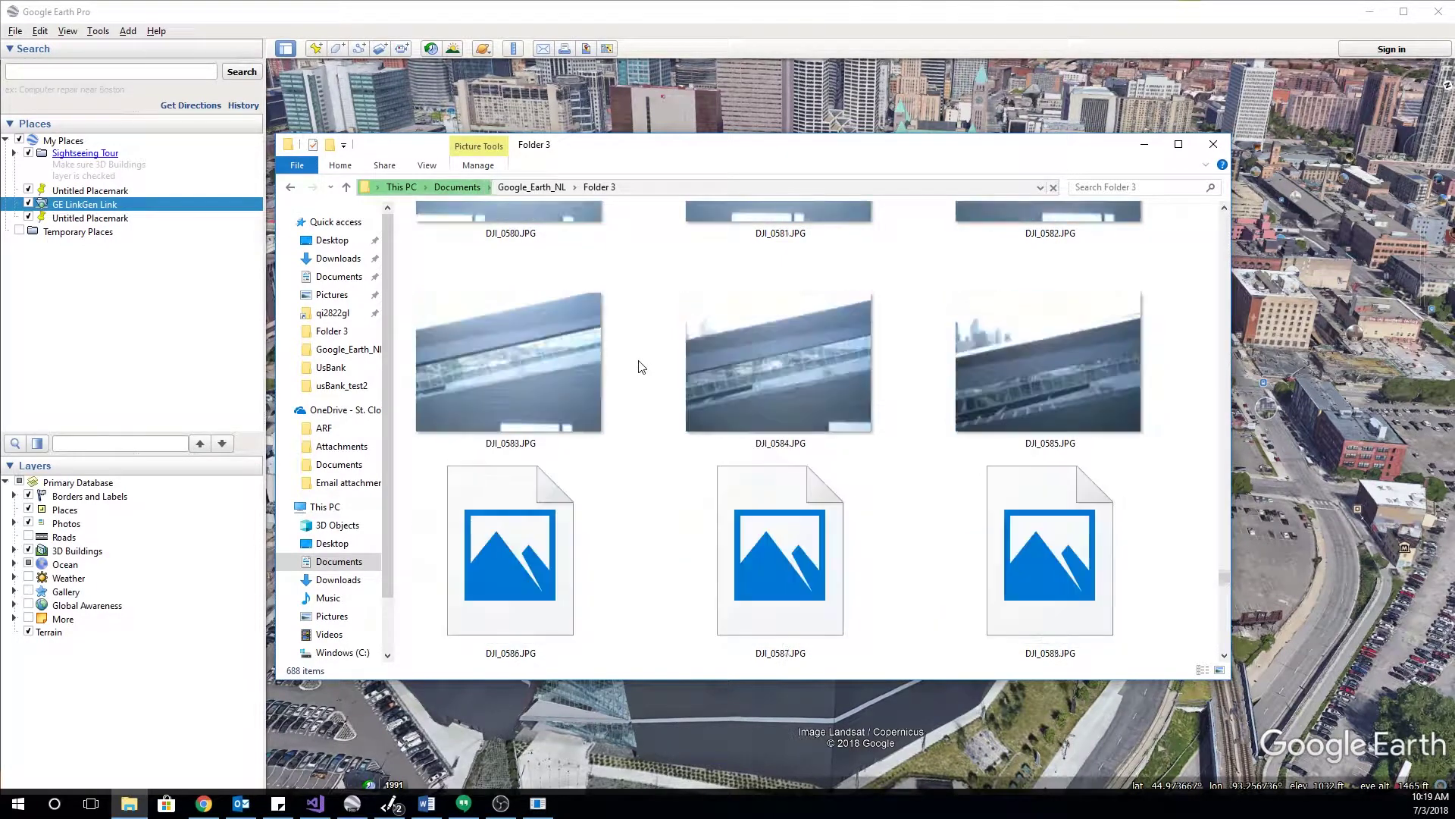
pyautogui.scroll(-12, 686, 386)
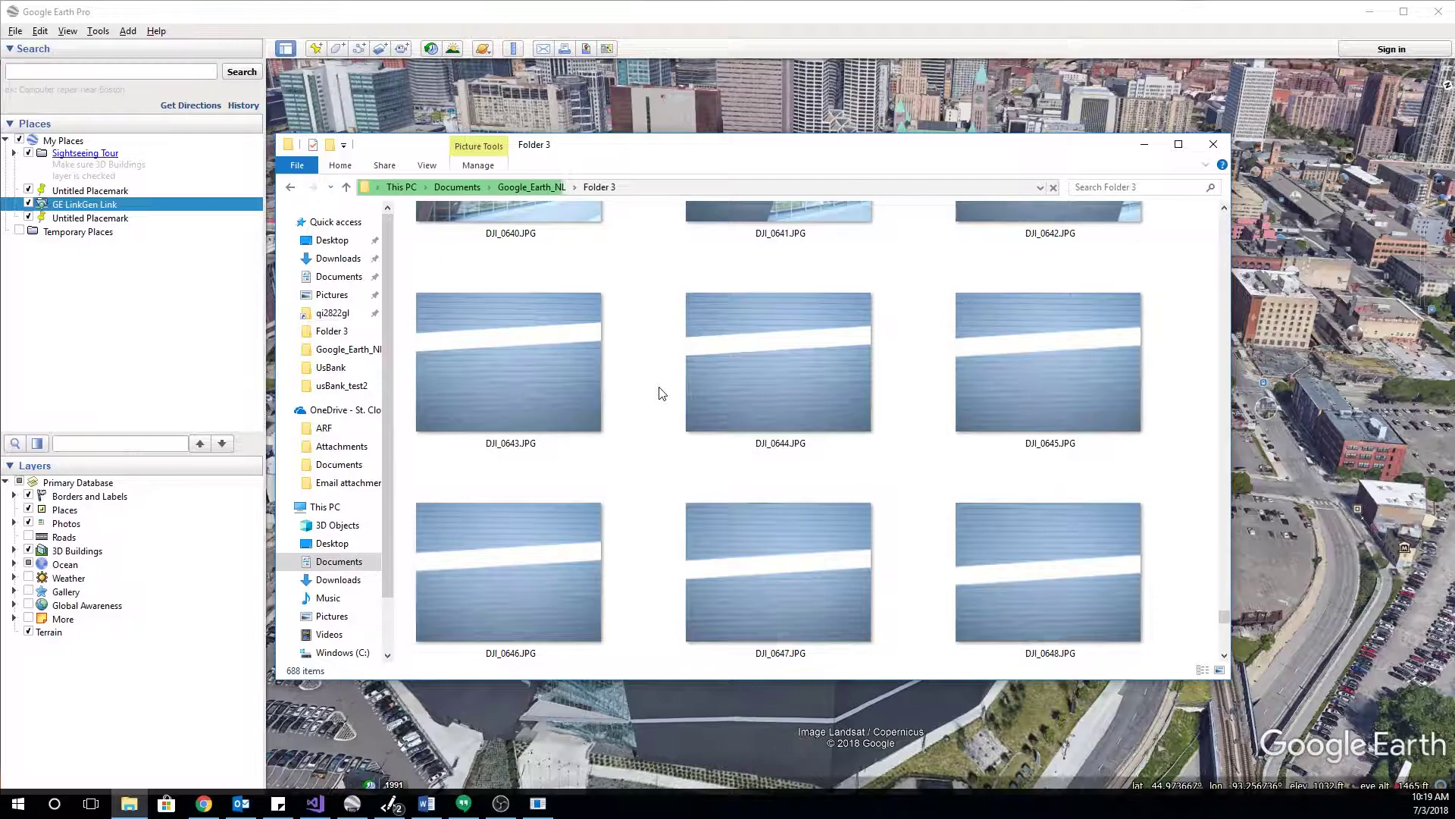
pyautogui.scroll(-1, 627, 450)
pyautogui.scroll(-13, 628, 449)
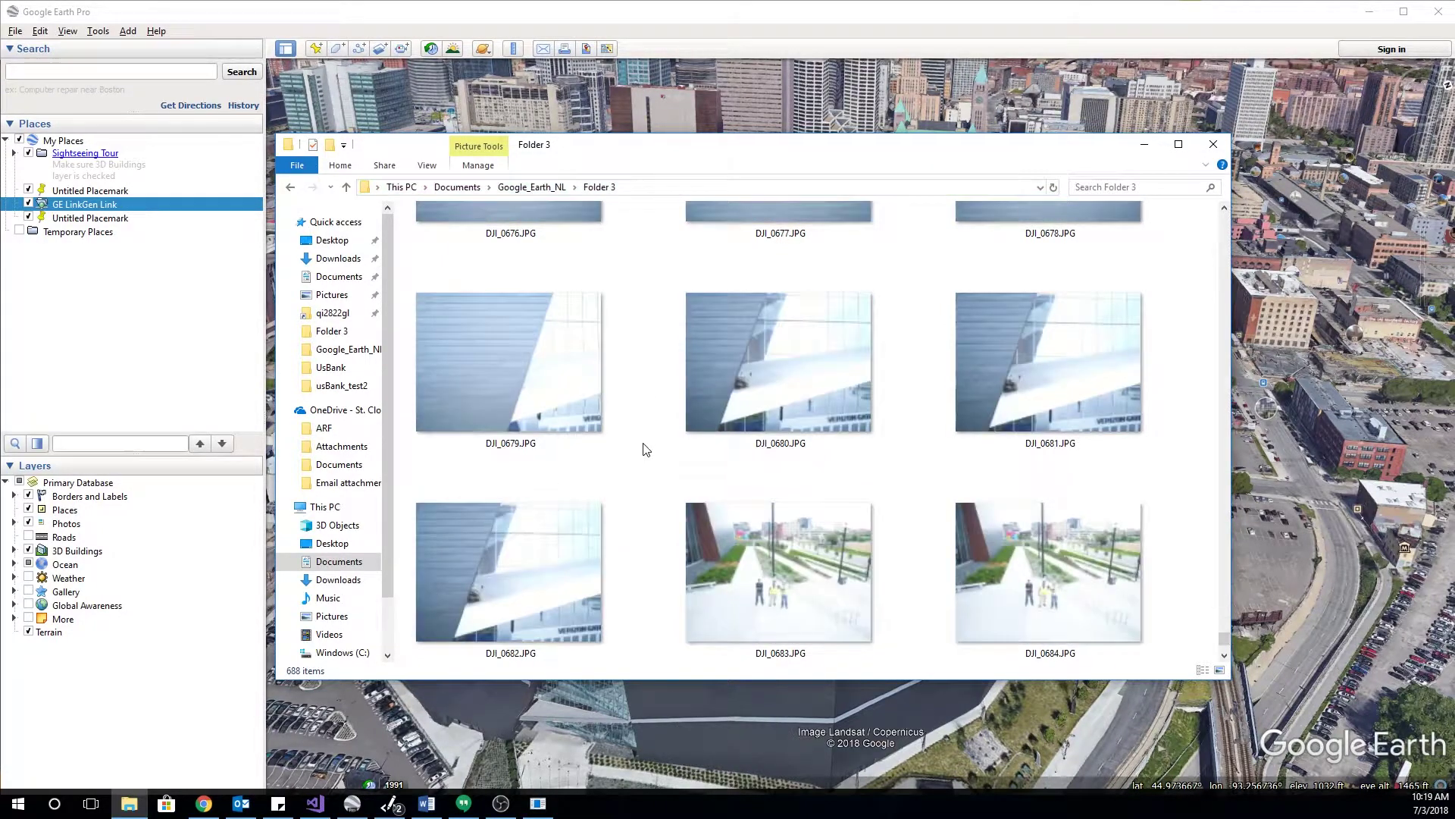
pyautogui.scroll(20, 824, 445)
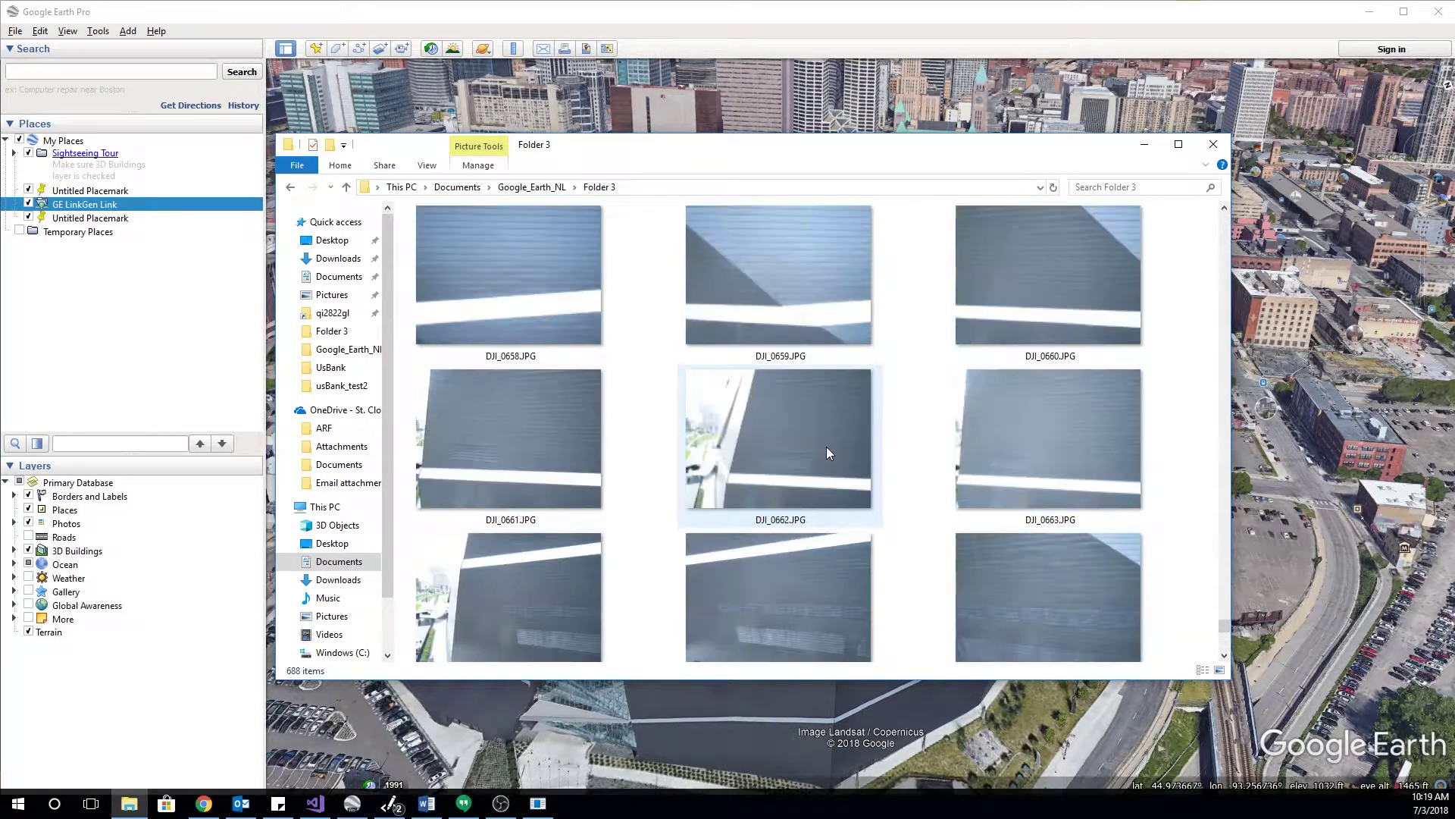
pyautogui.click(781, 480)
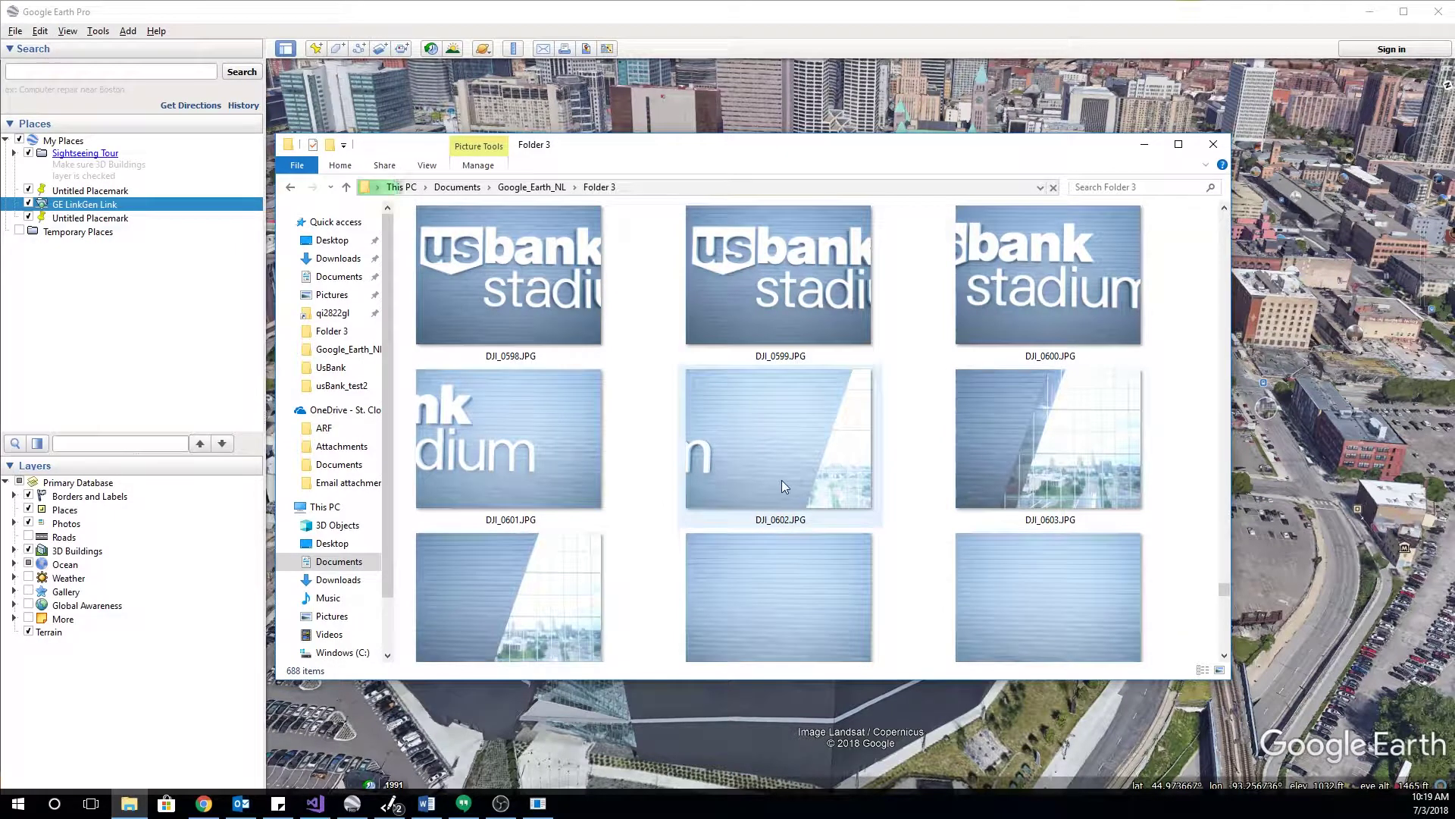
pyautogui.scroll(-1, 781, 480)
pyautogui.scroll(1, 791, 259)
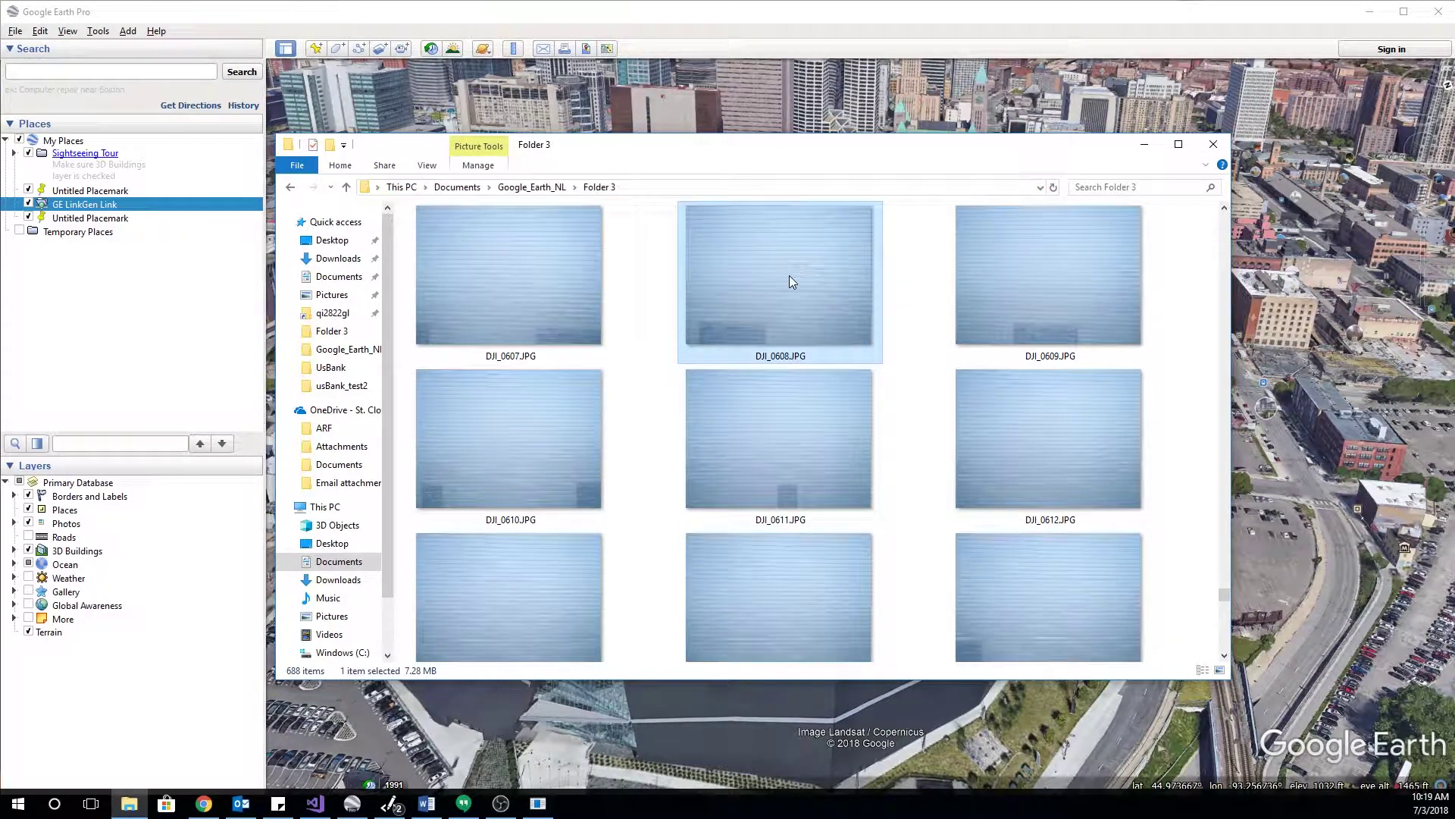
pyautogui.moveTo(788, 276)
pyautogui.scroll(8, 819, 464)
pyautogui.scroll(4, 820, 464)
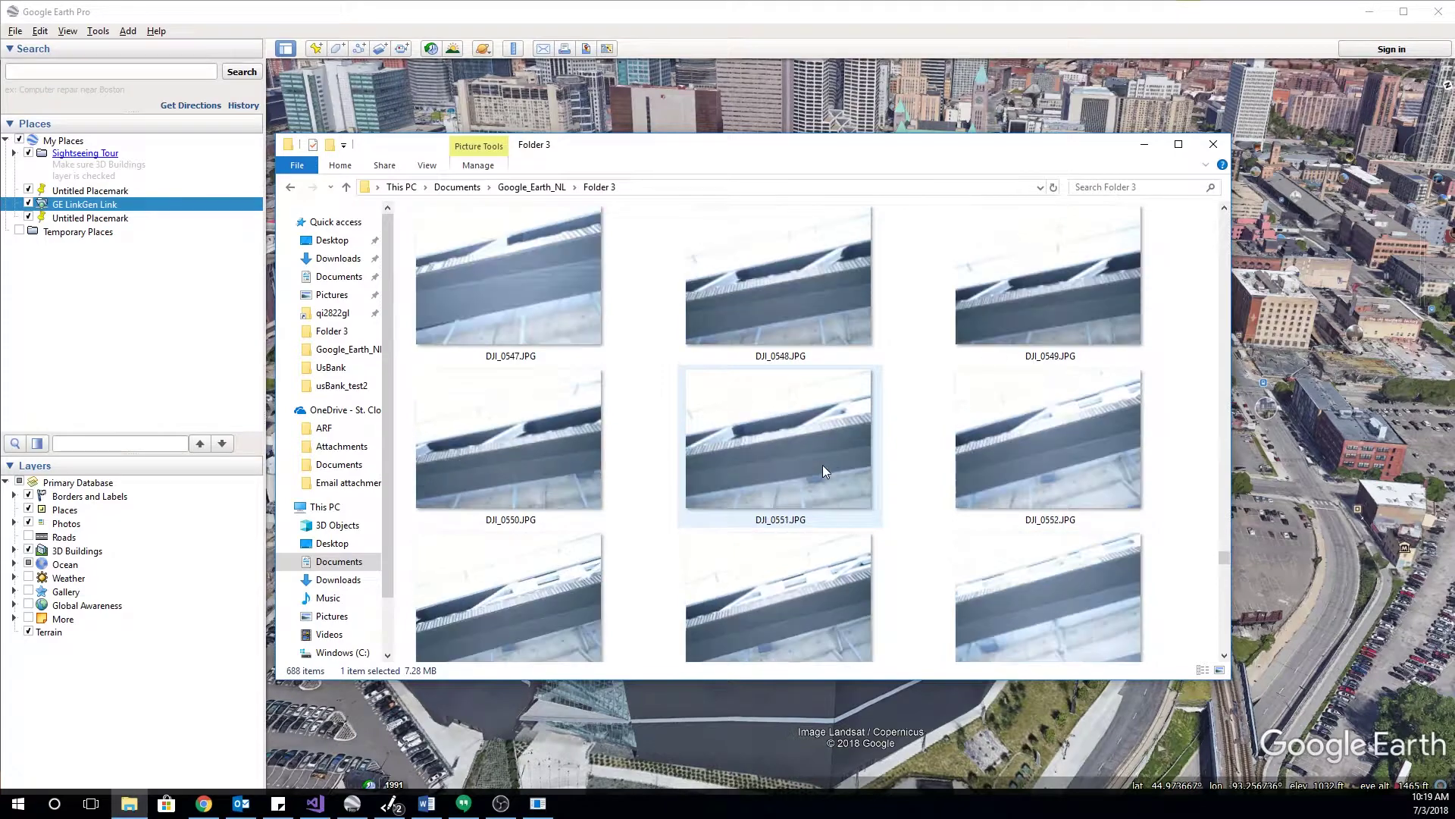
pyautogui.scroll(10, 823, 466)
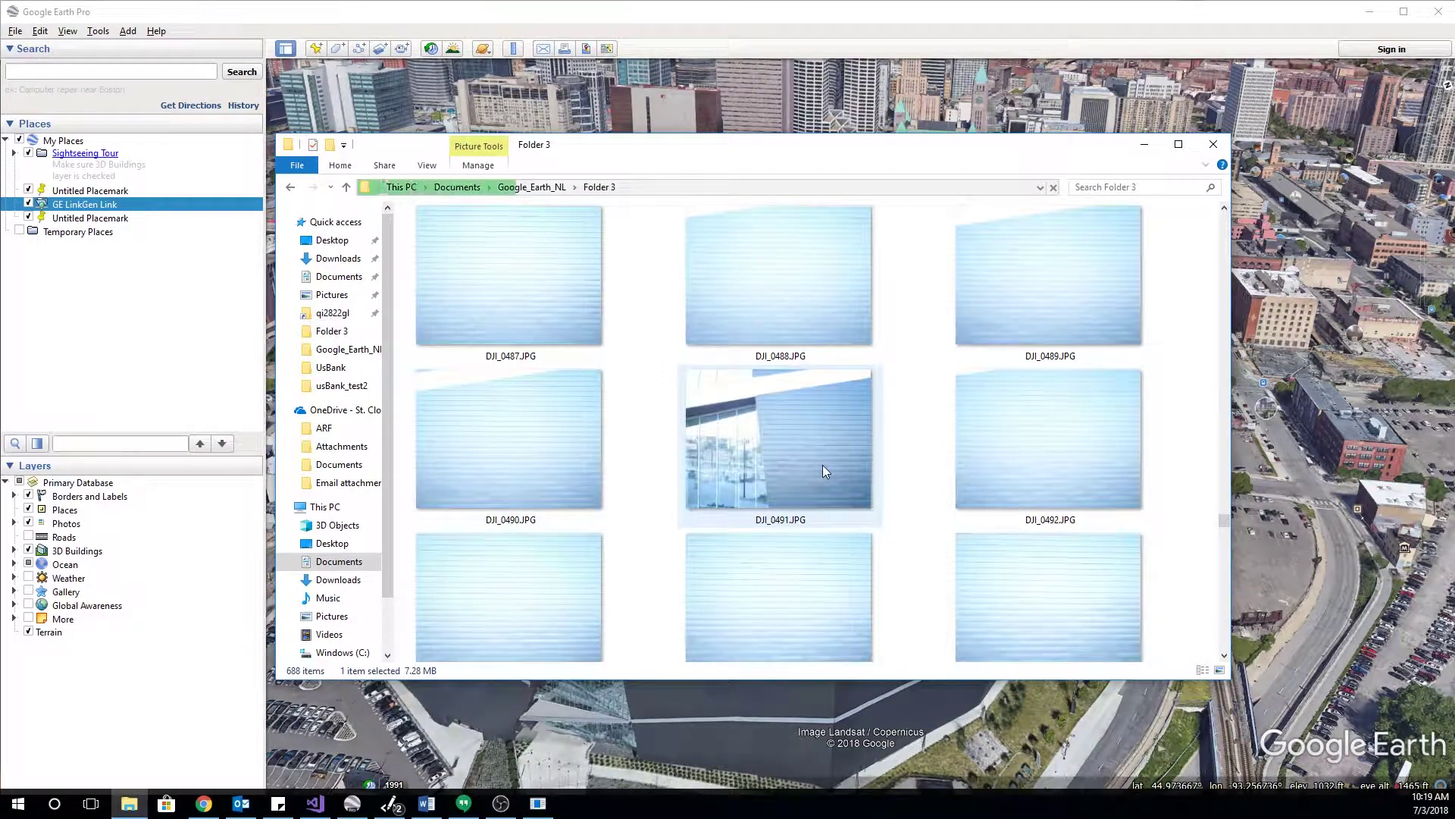
pyautogui.scroll(10, 822, 465)
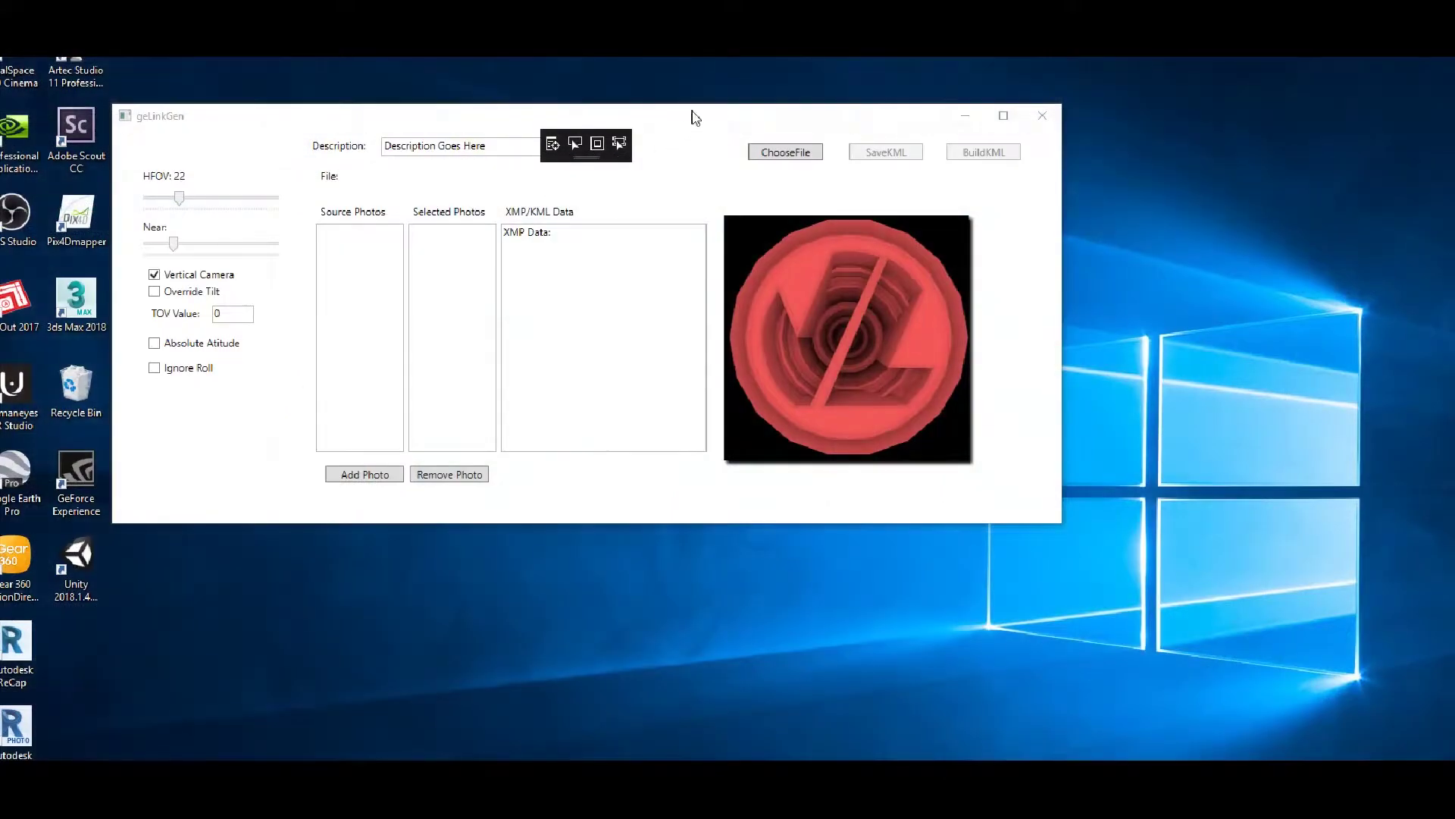
# In geLinkGen, load the photos of Folder 3 as source photos by choosing DJI_0001.JPG from that folder
pyautogui.moveTo(696, 117); pyautogui.dragTo(773, 232)
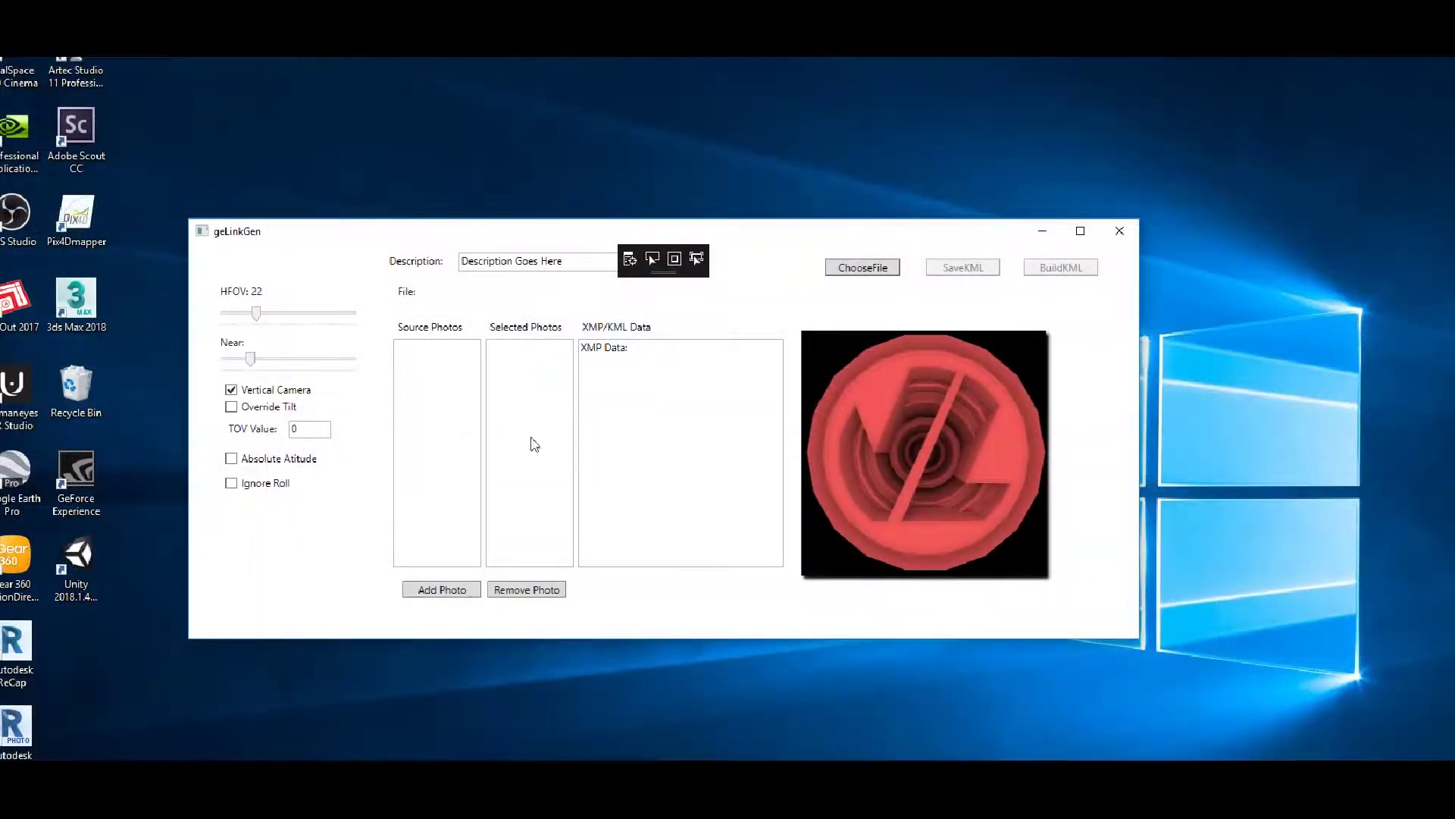
pyautogui.moveTo(814, 244); pyautogui.dragTo(798, 156)
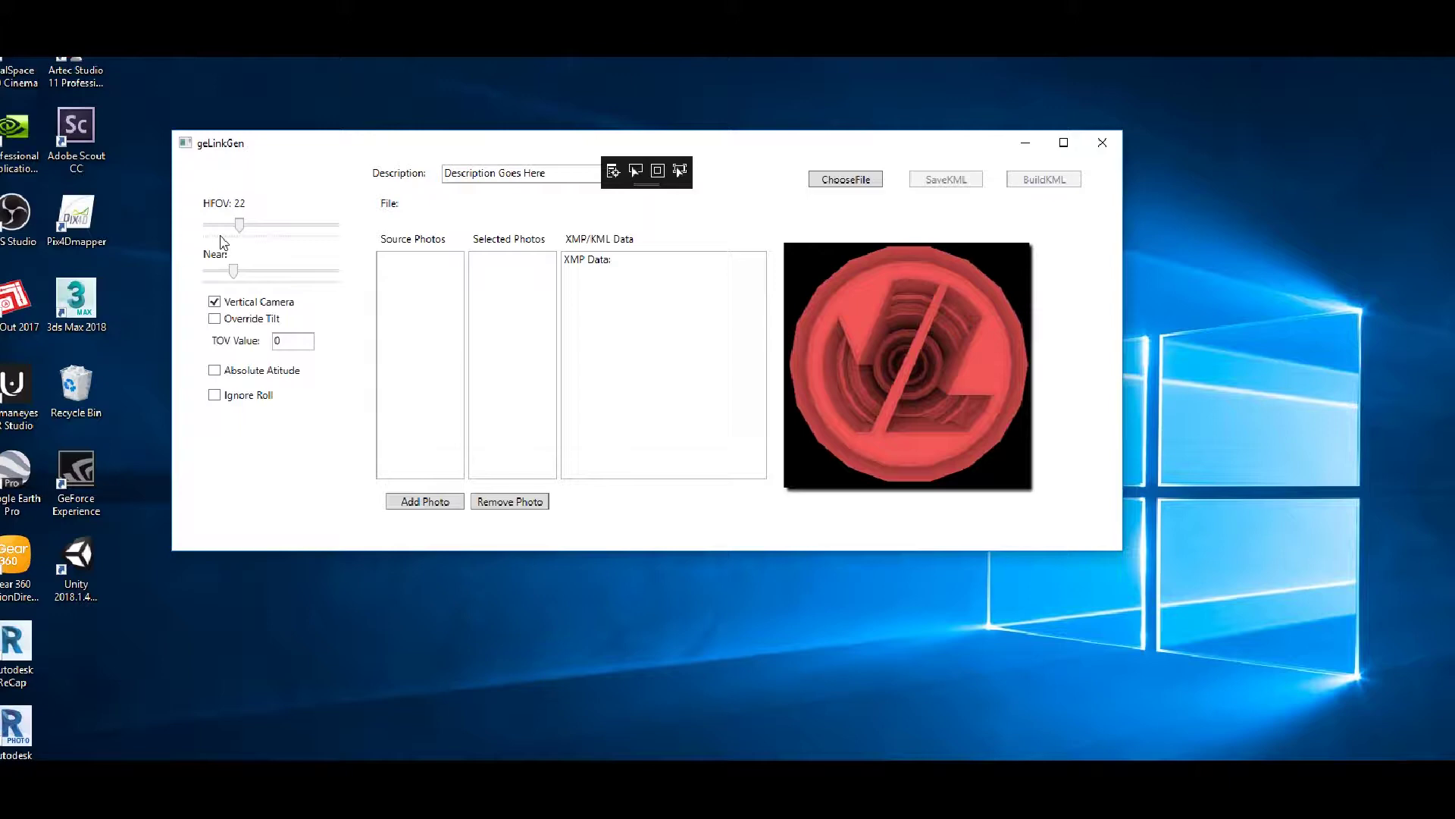
pyautogui.click(846, 180)
pyautogui.doubleClick(546, 334)
pyautogui.click(379, 280)
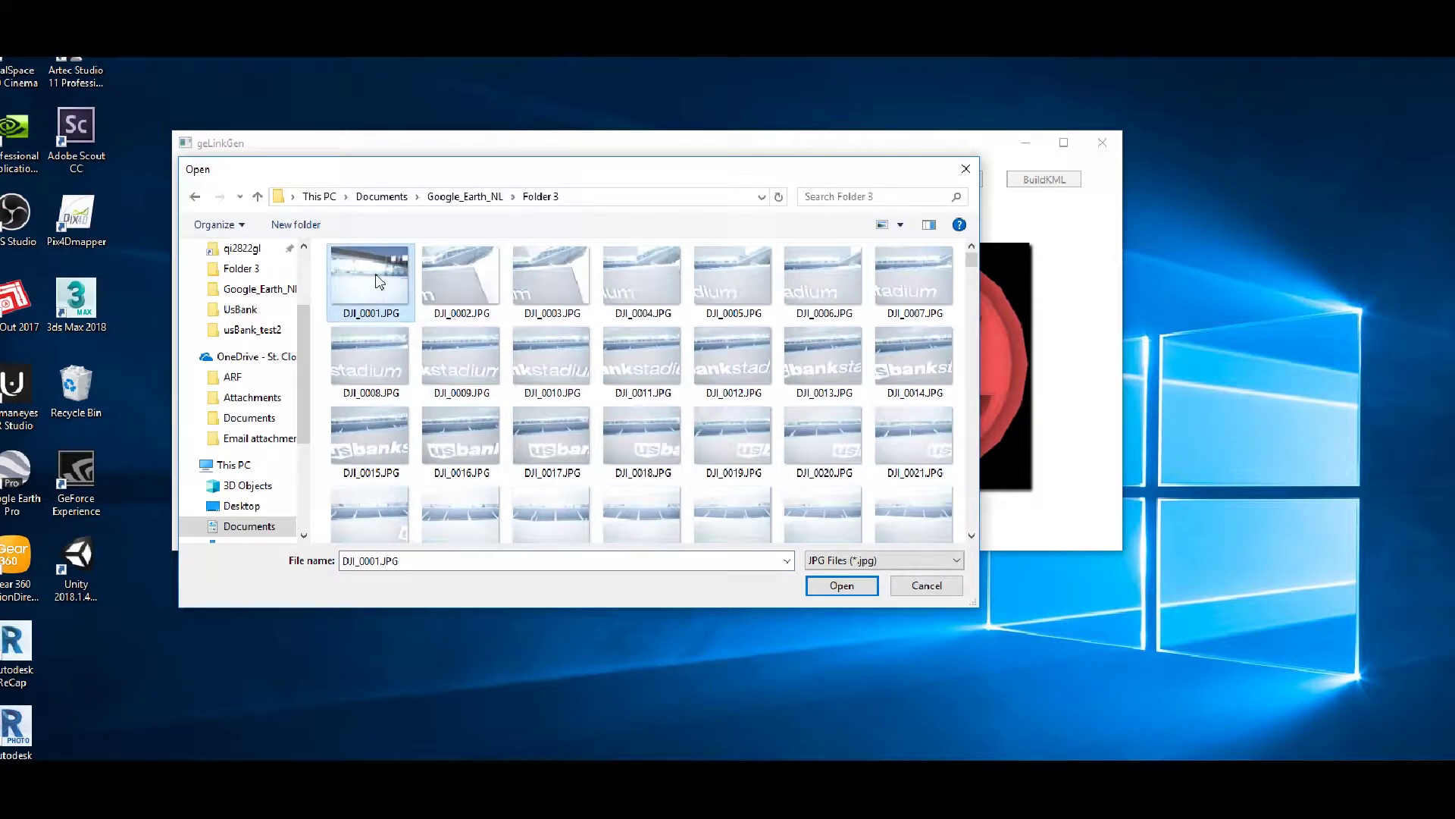
pyautogui.click(841, 589)
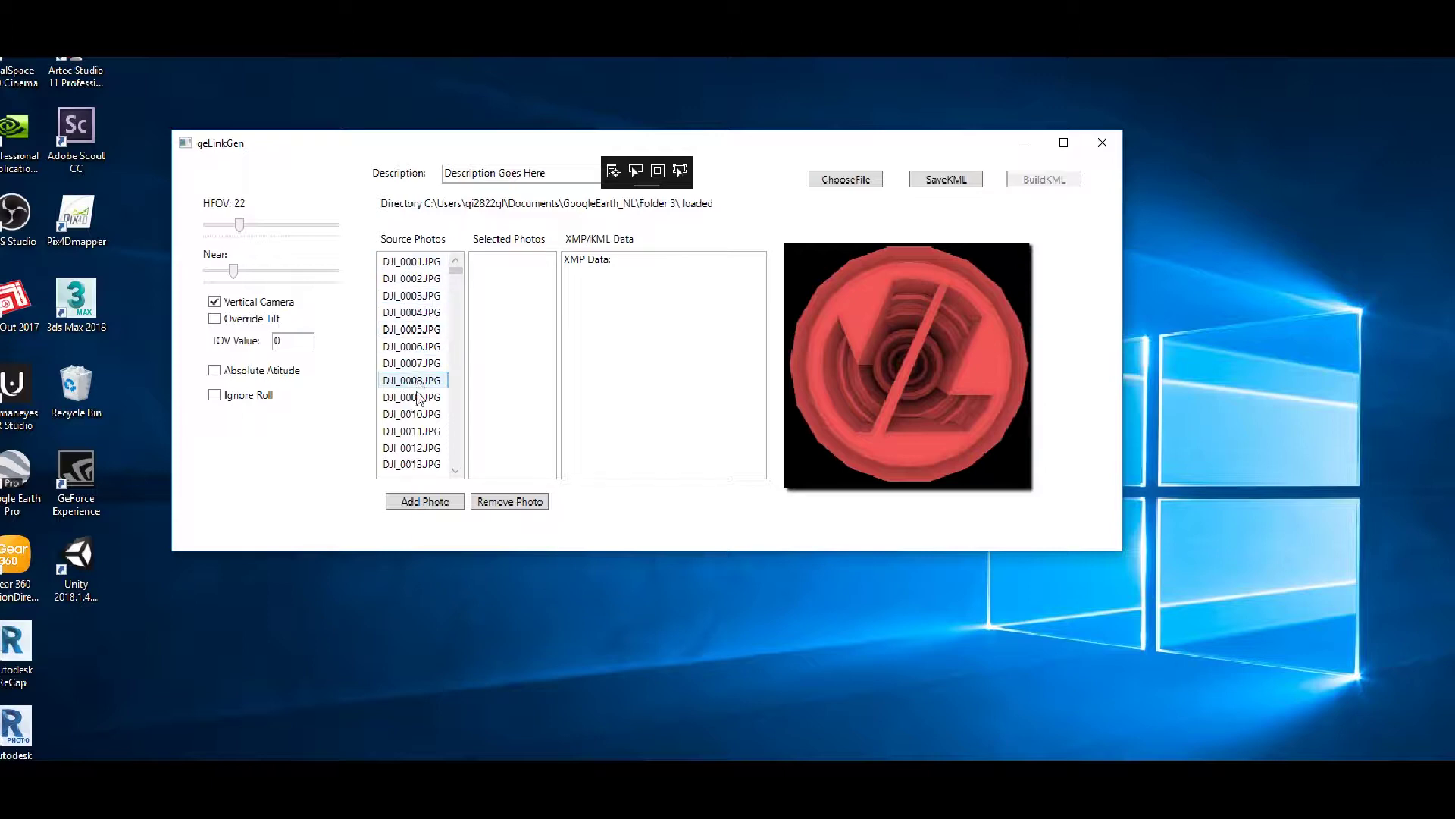
# Look through the source photo list and view DJI_0004.JPG with its metadata and enlarged image
pyautogui.scroll(-20, 413, 284)
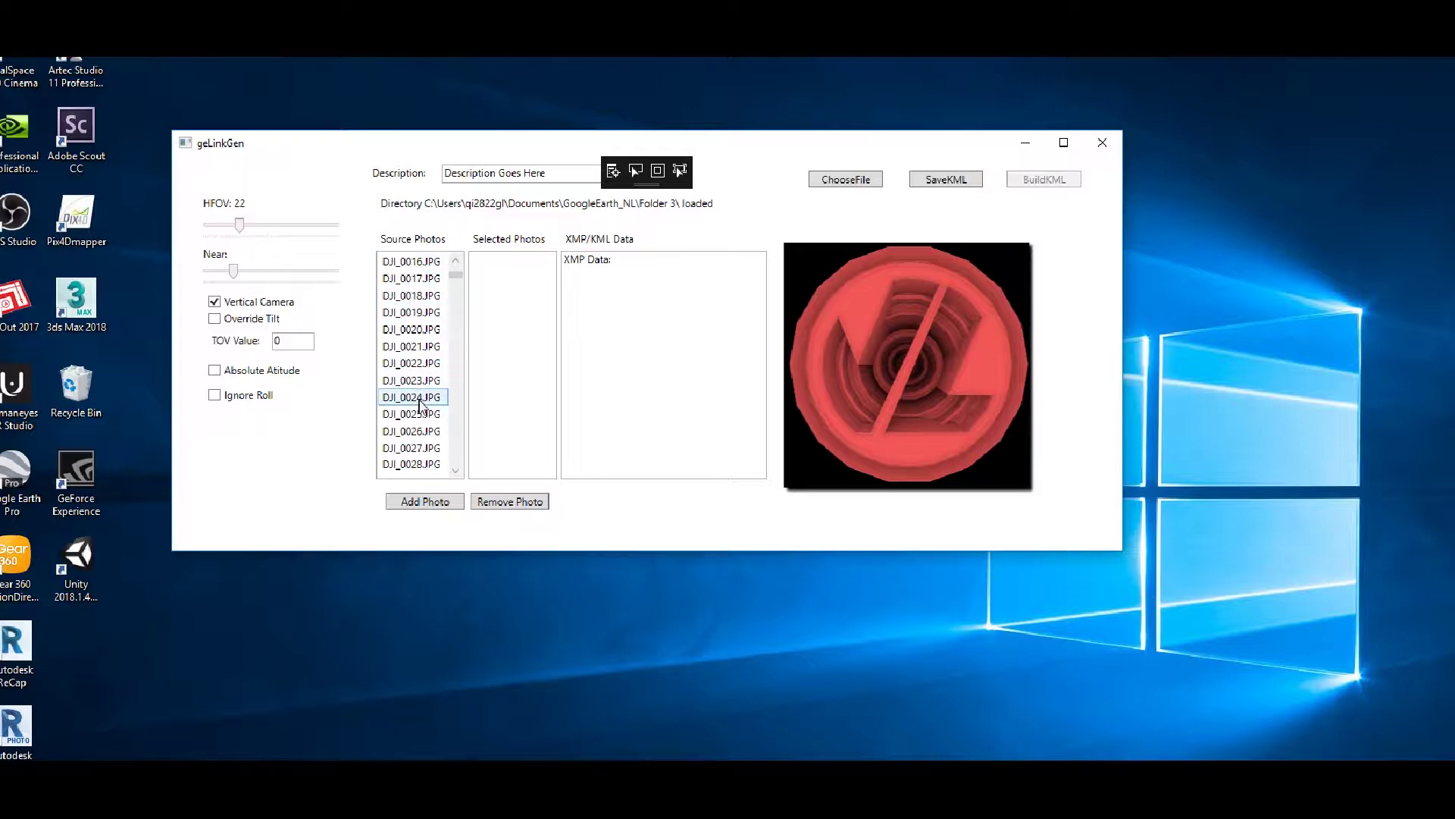
pyautogui.scroll(-2, 432, 413)
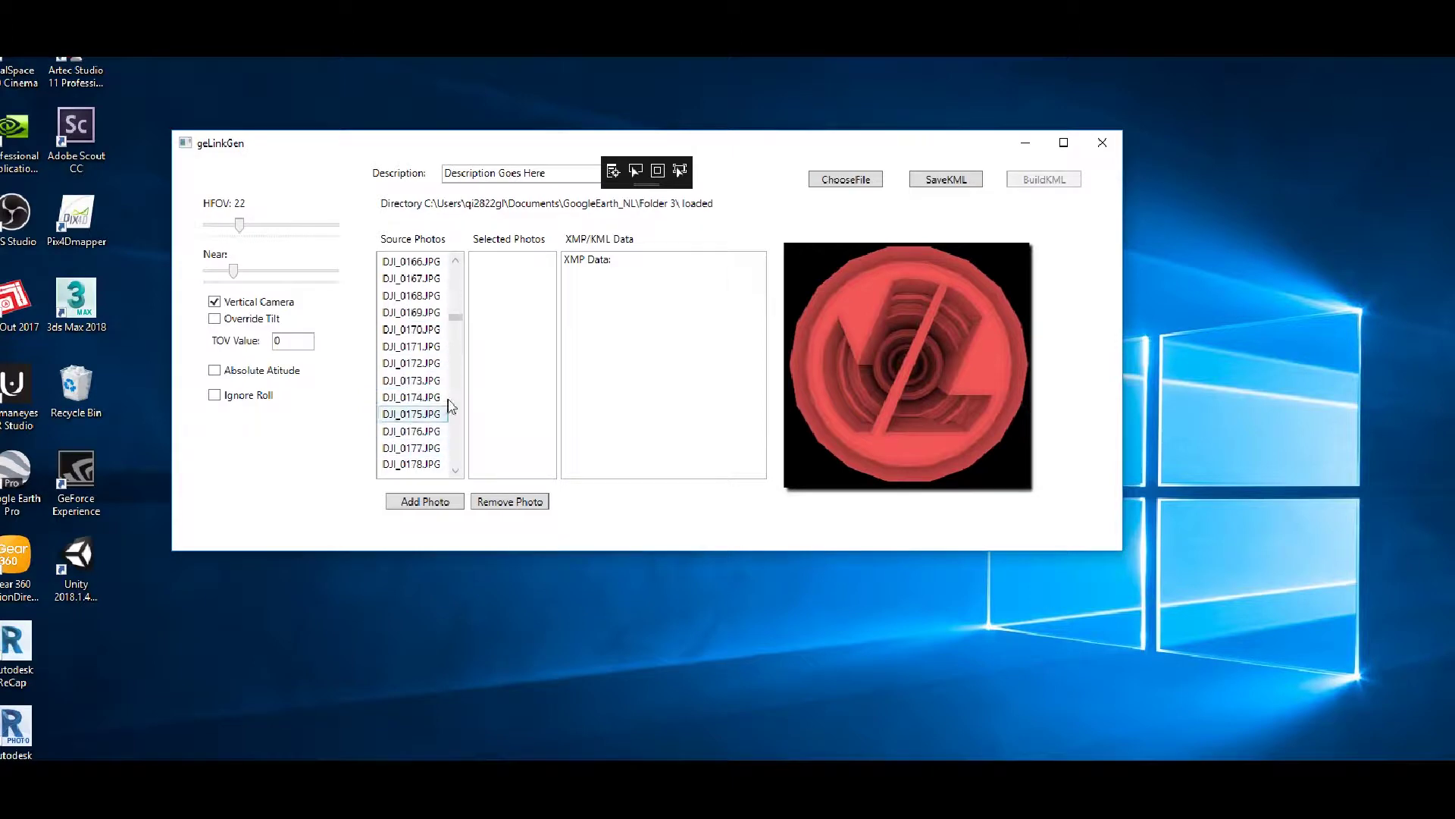
pyautogui.moveTo(456, 317); pyautogui.dragTo(461, 263)
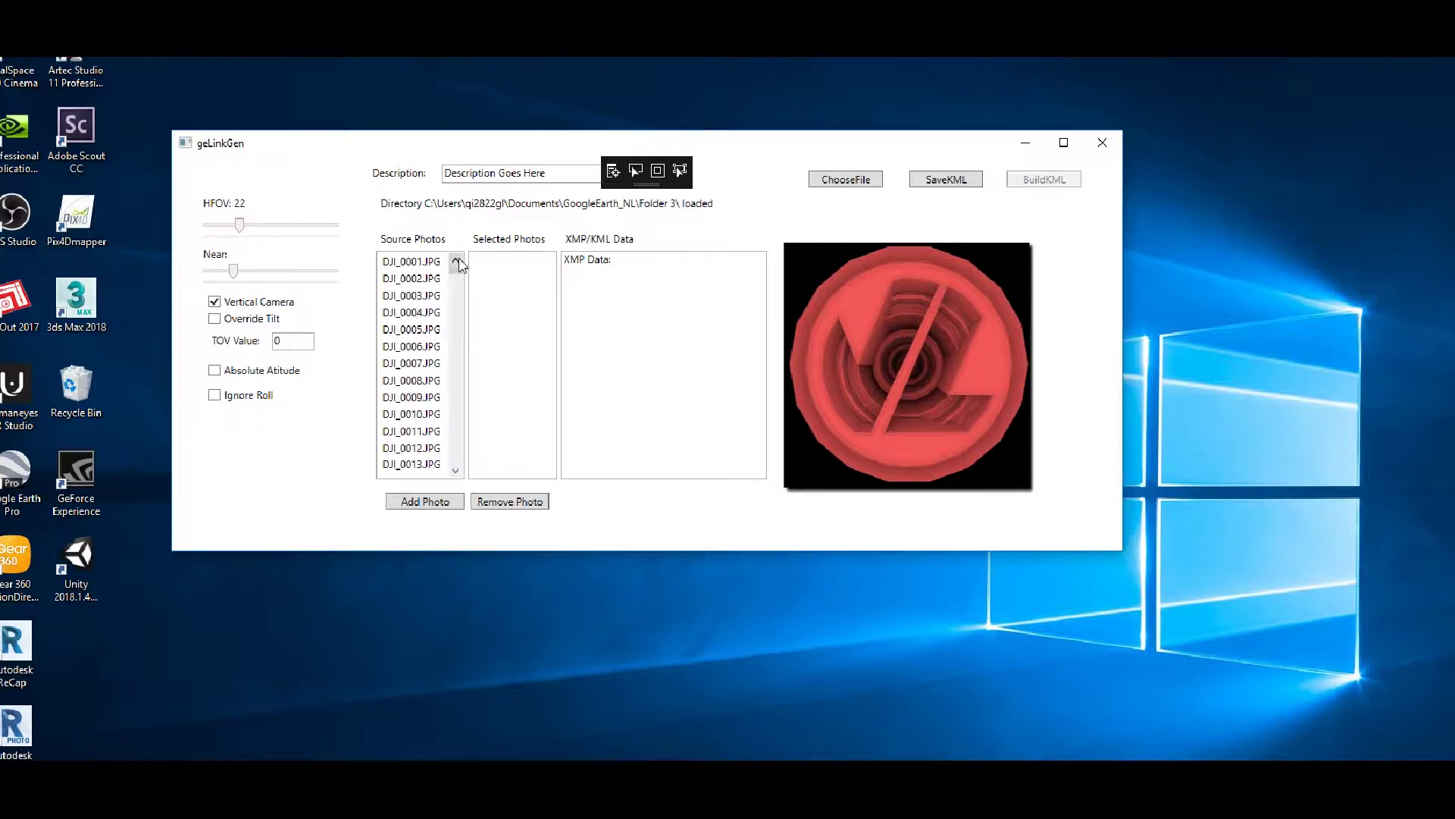
pyautogui.click(418, 317)
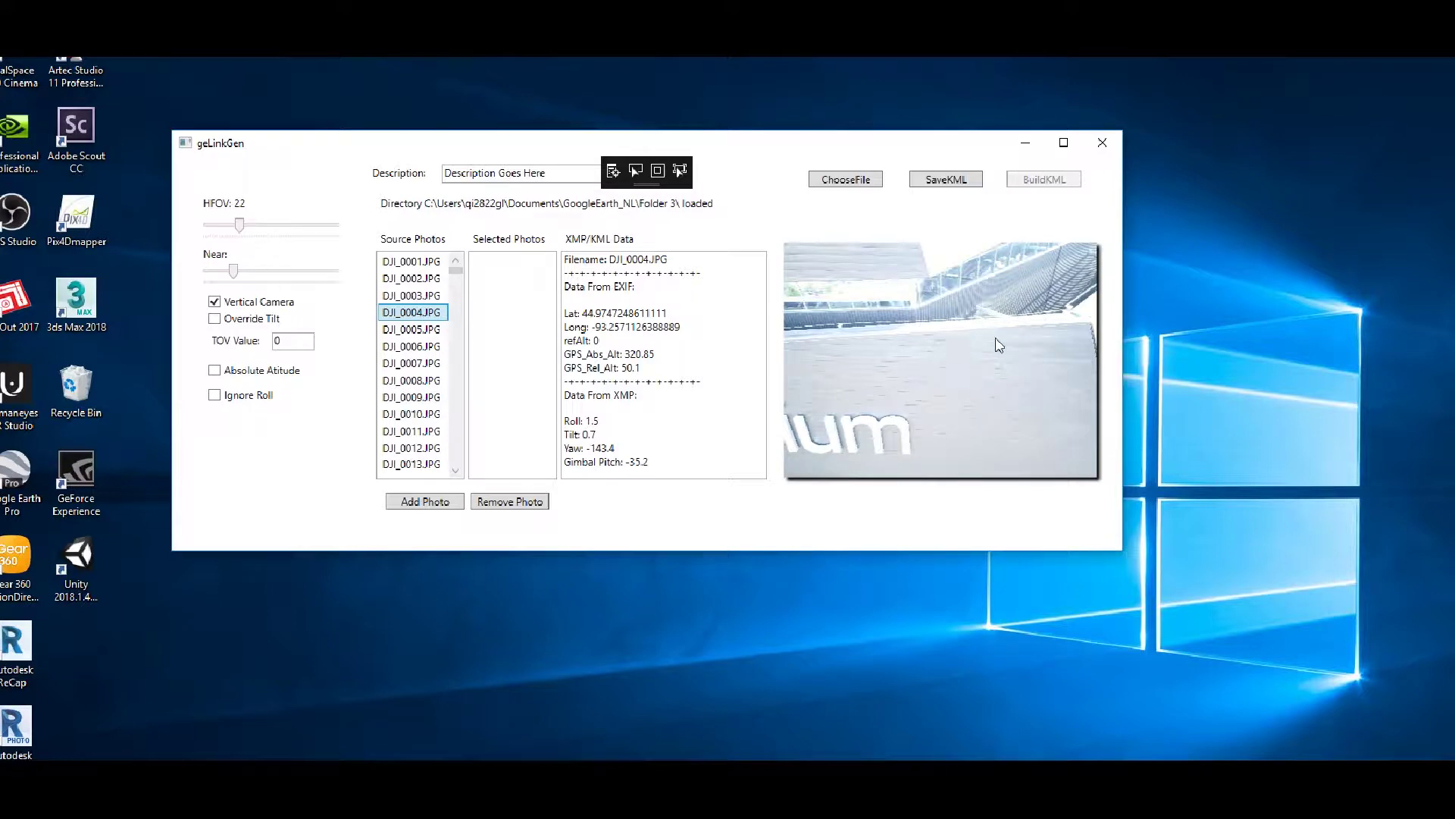
pyautogui.click(994, 314)
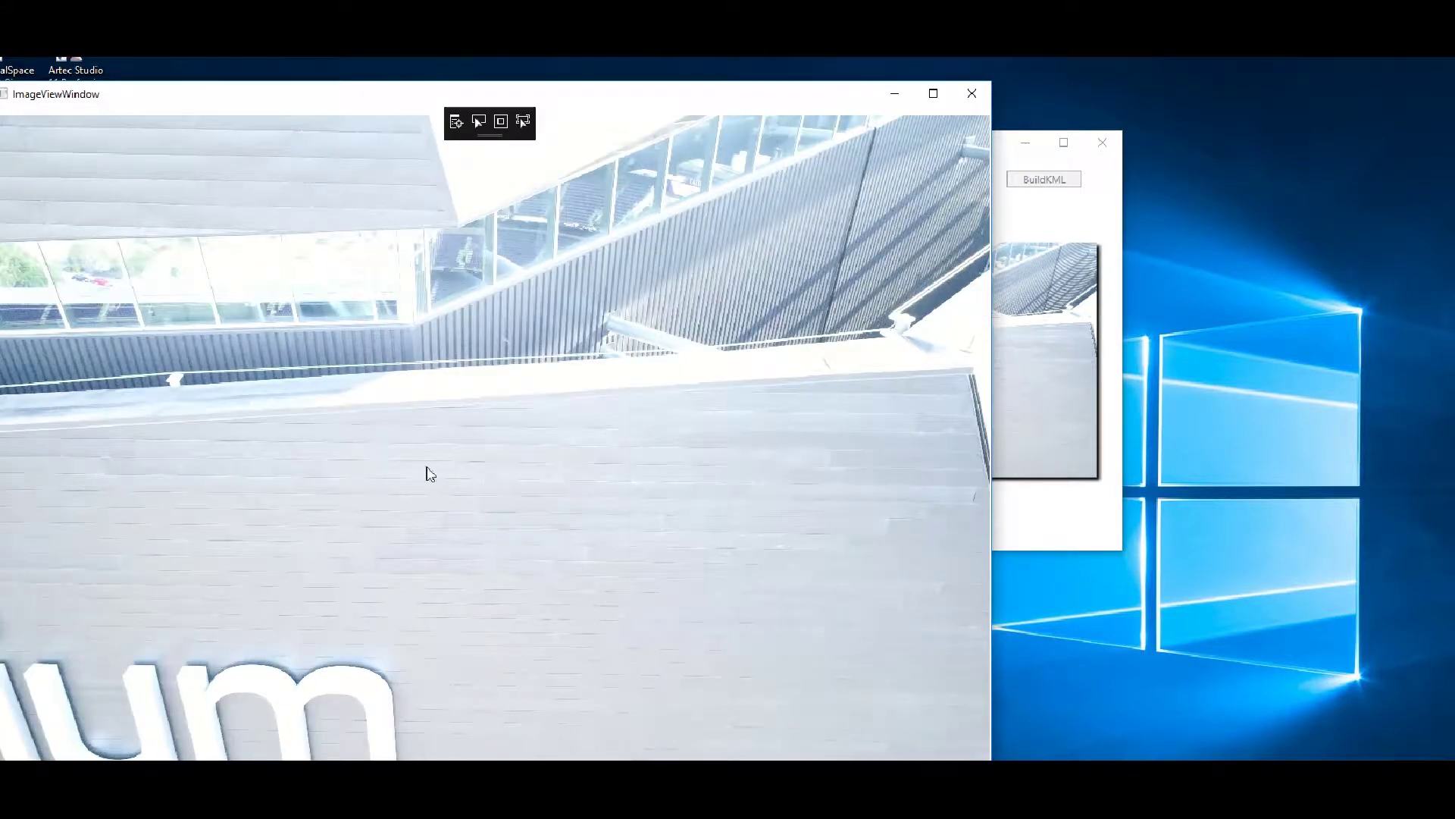
pyautogui.click(973, 94)
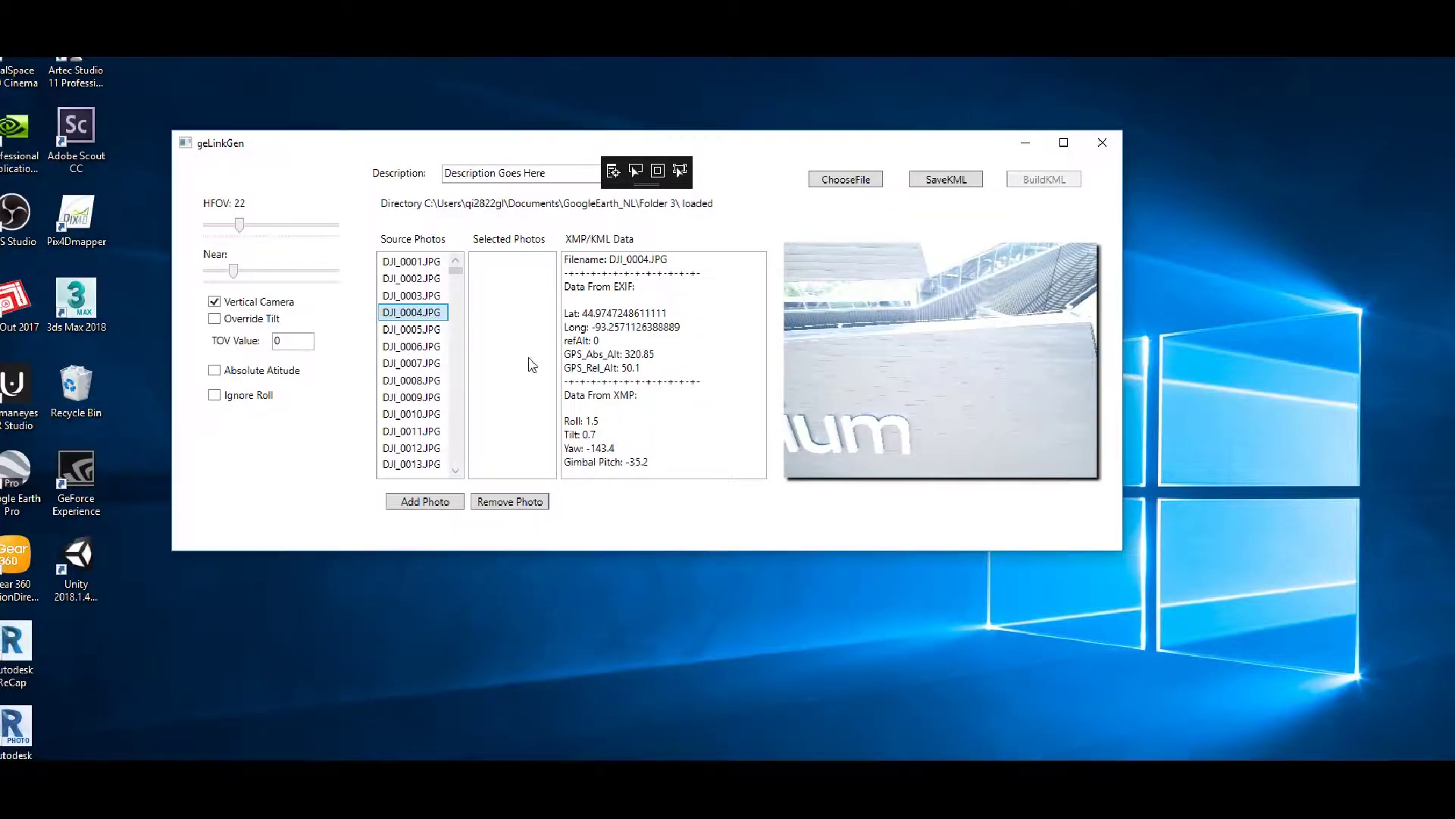
# Check the enlarged image of source photo DJI_0019.JPG and add it to the selected photos
pyautogui.scroll(-3, 416, 422)
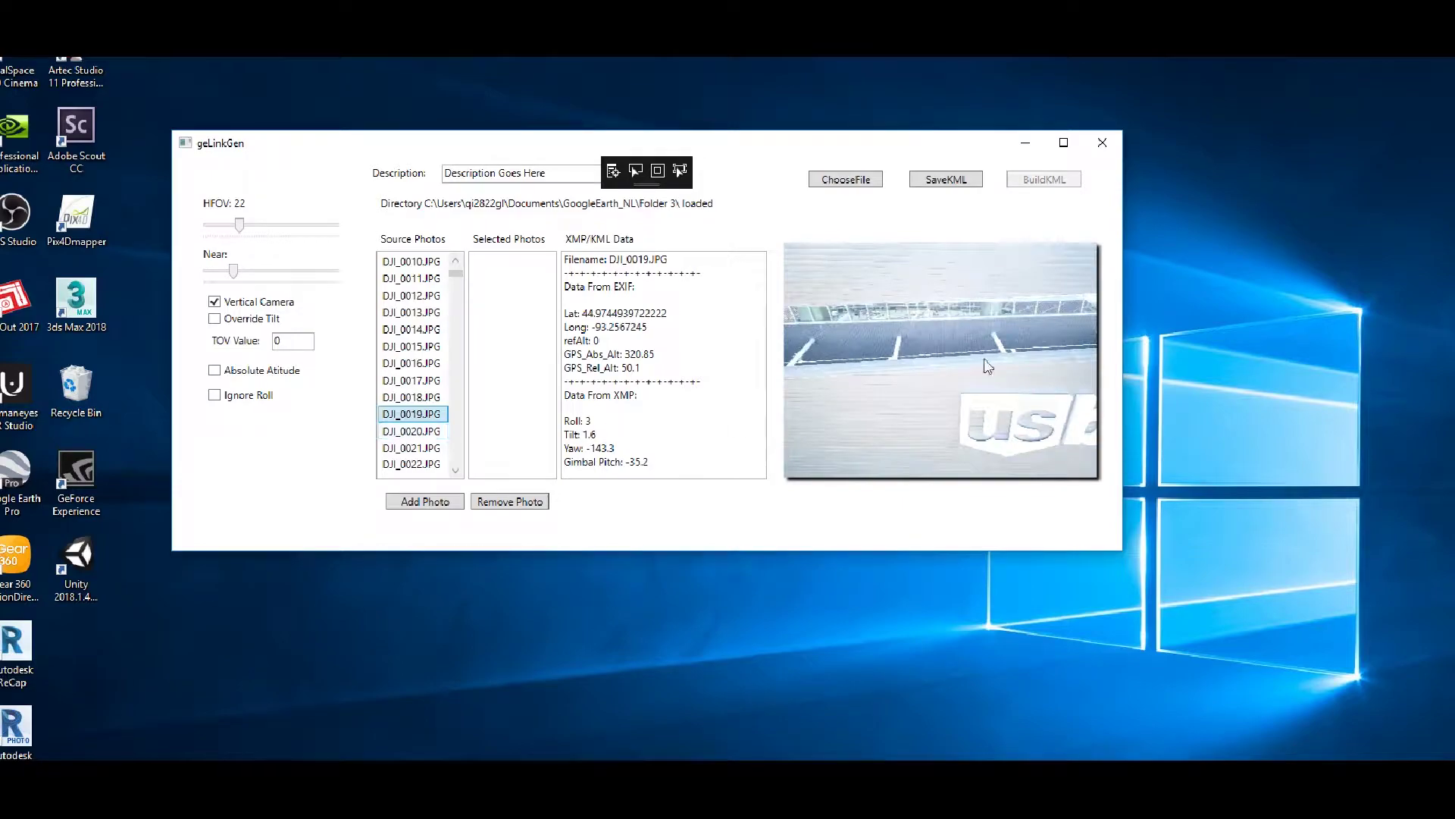
pyautogui.click(915, 348)
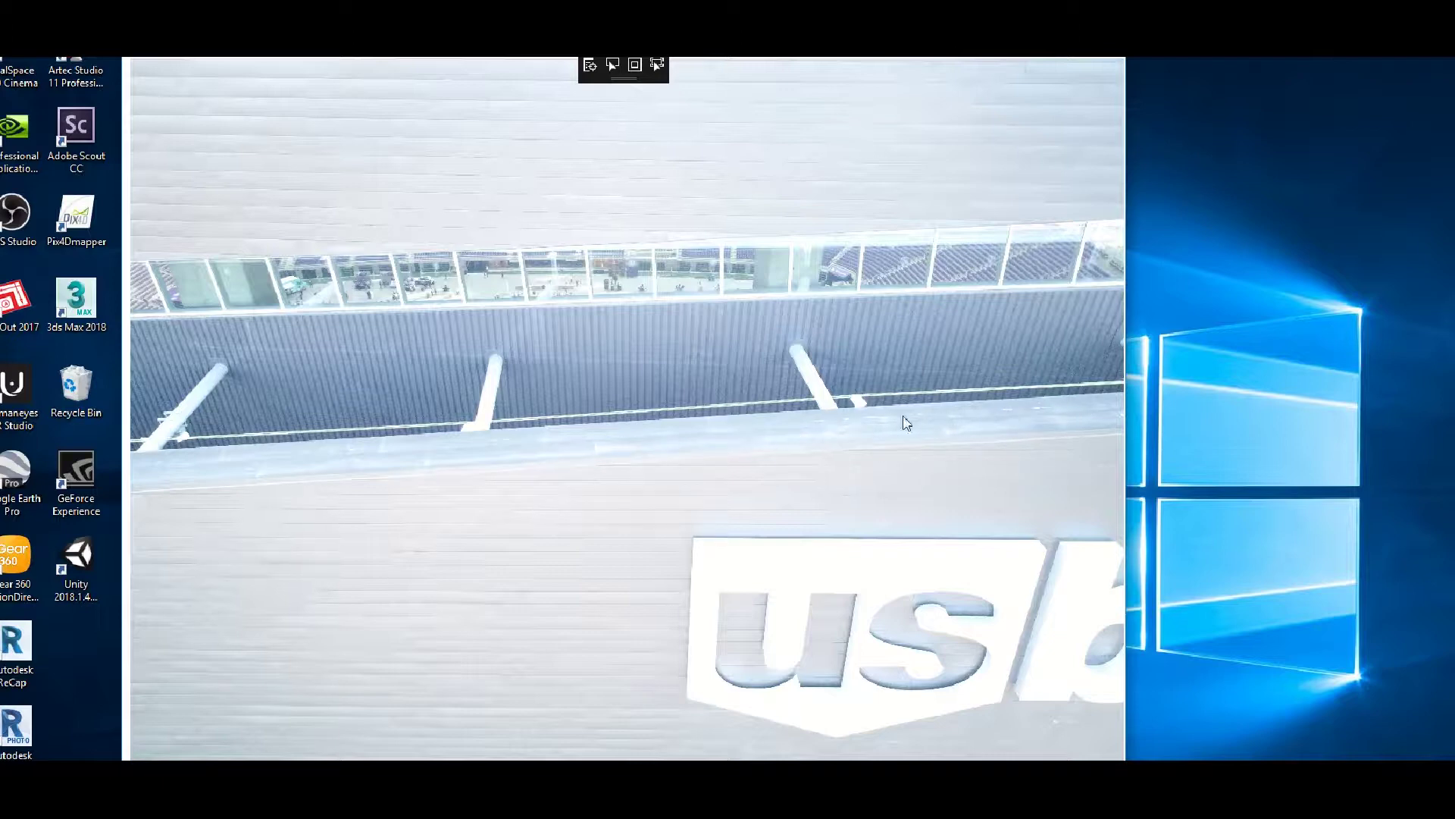
pyautogui.click(766, 458)
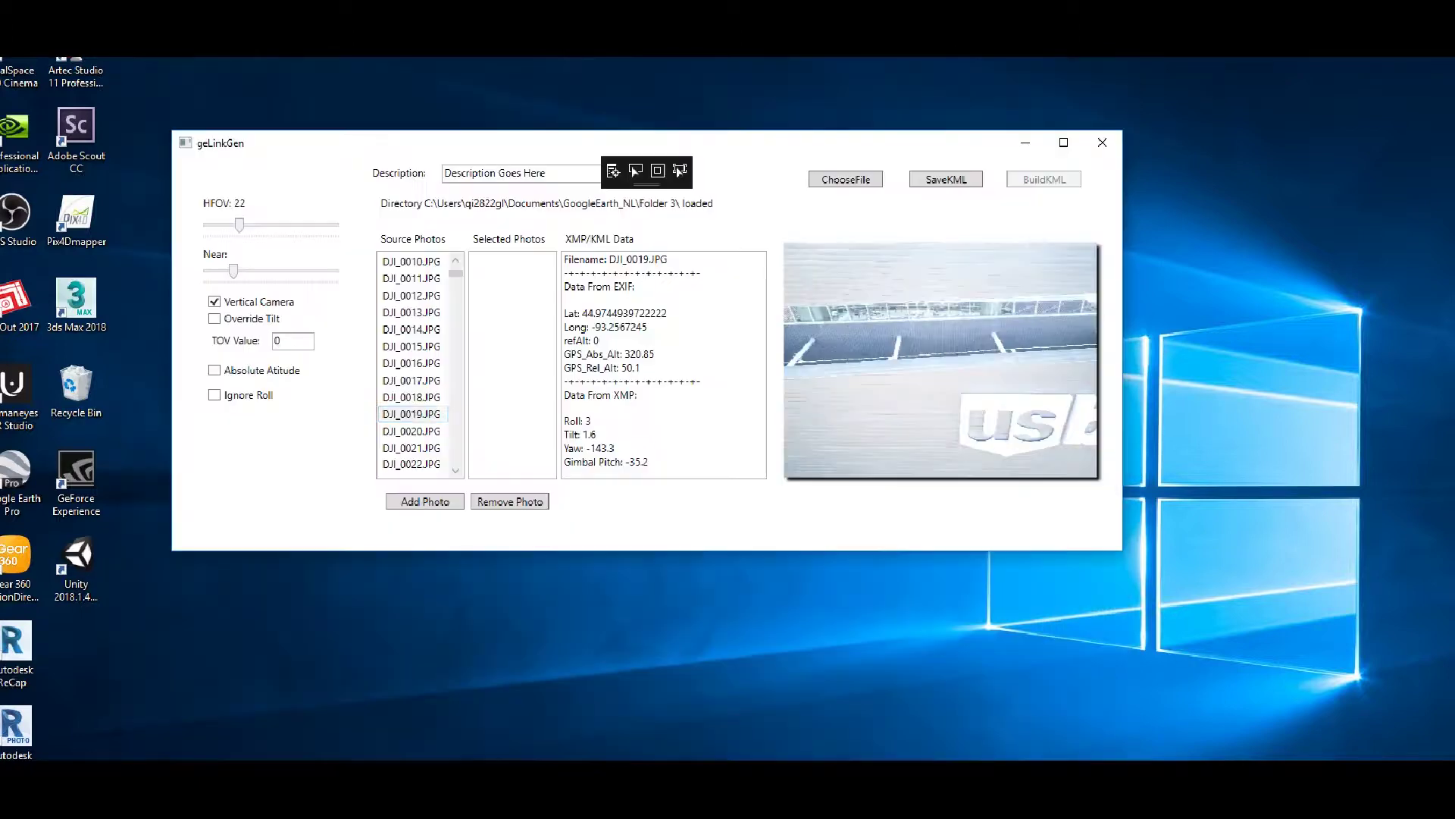
pyautogui.click(425, 502)
# Add the source photos DJI_0042.JPG and DJI_0063.JPG to the selected photos
pyautogui.scroll(-7, 422, 429)
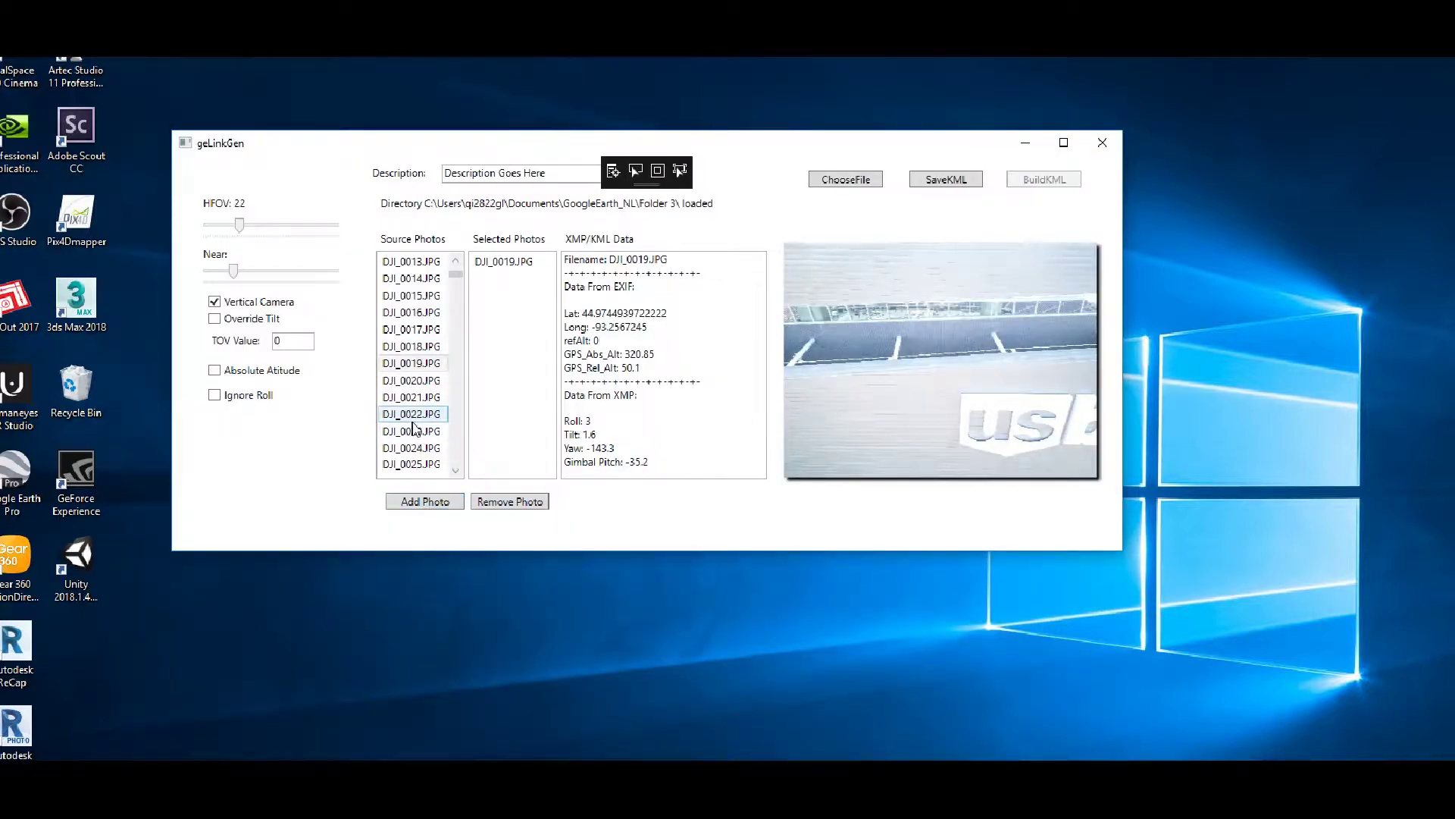
pyautogui.scroll(-4, 413, 424)
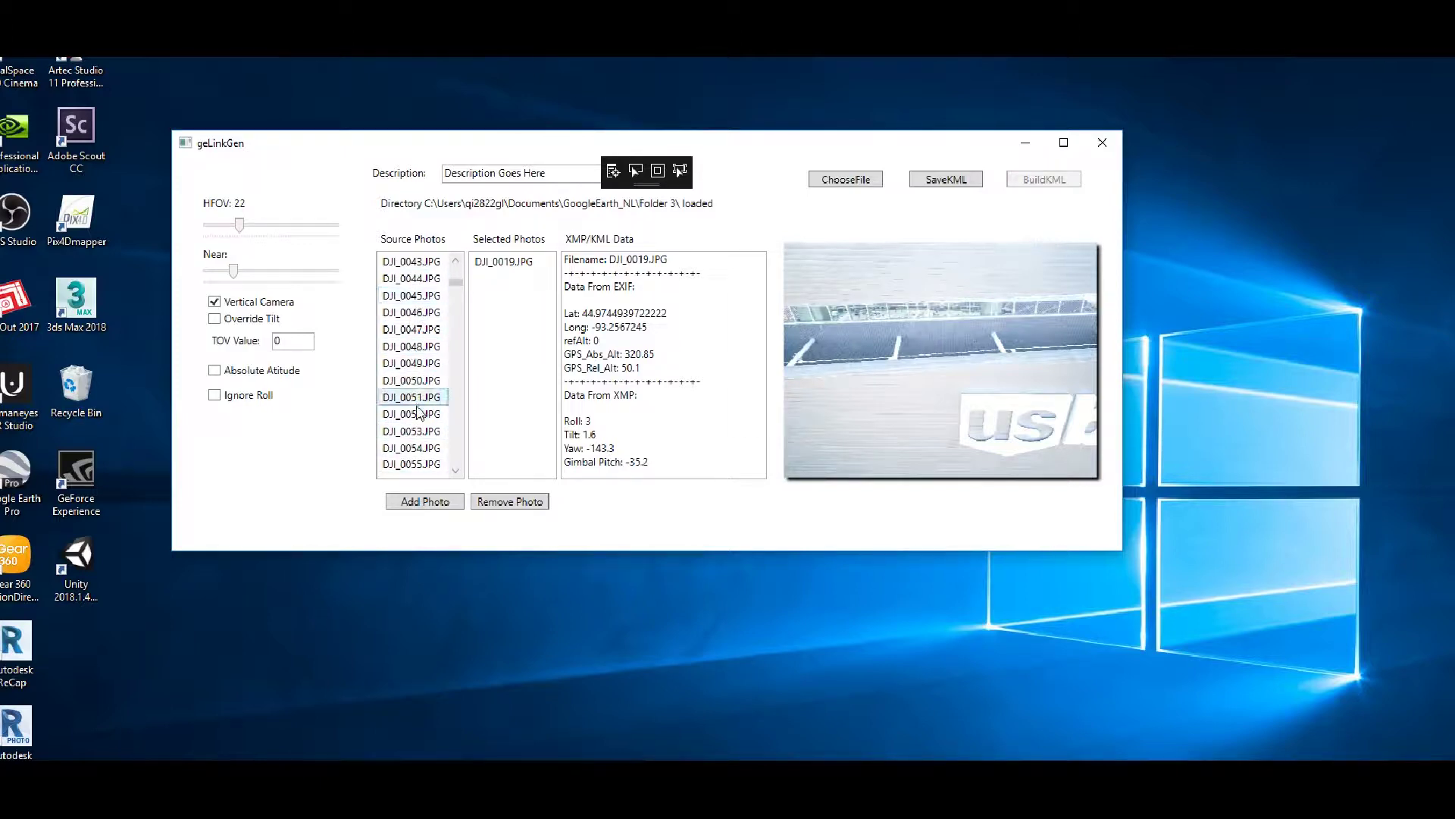
pyautogui.scroll(1, 453, 326)
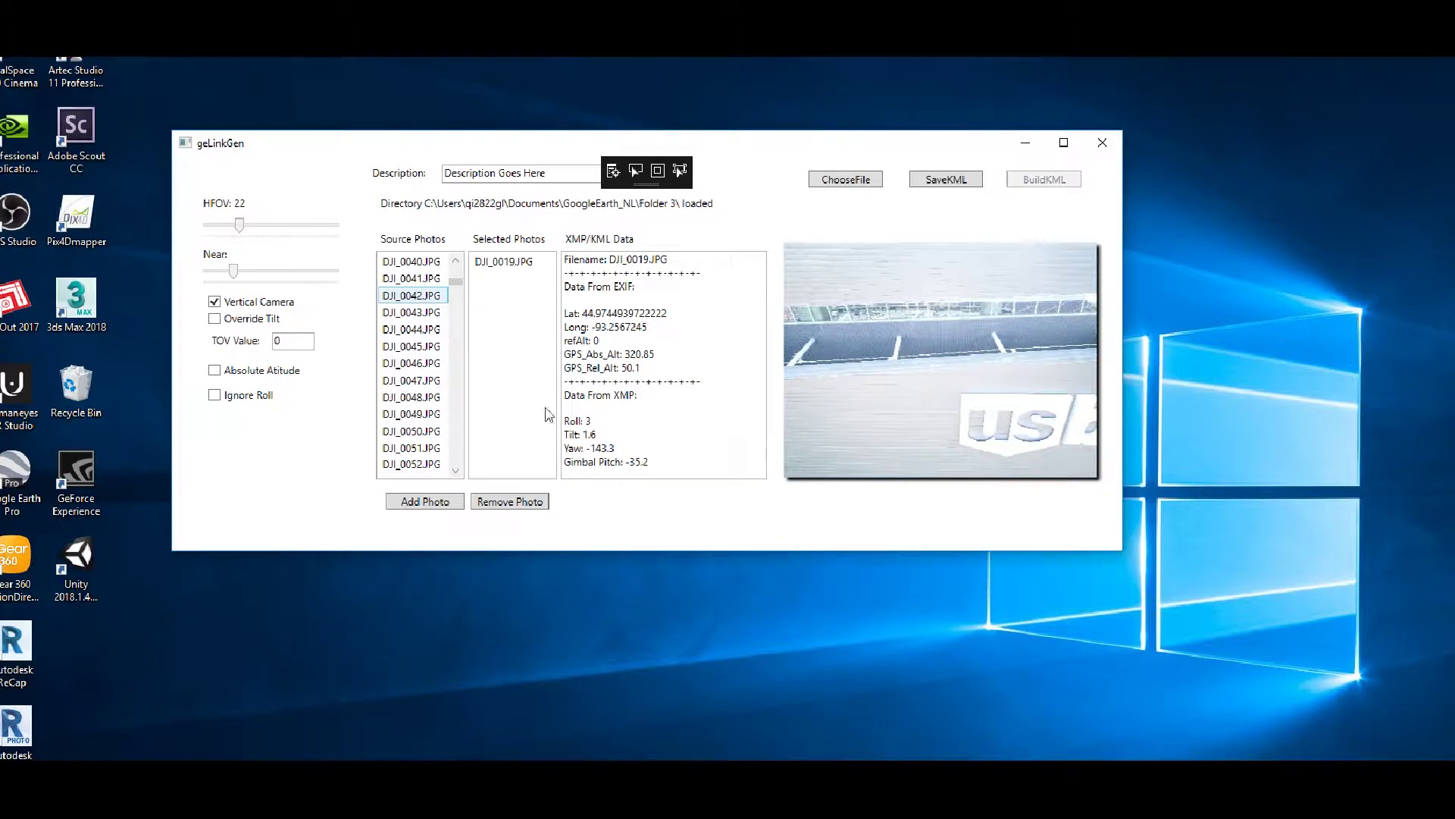
pyautogui.click(426, 503)
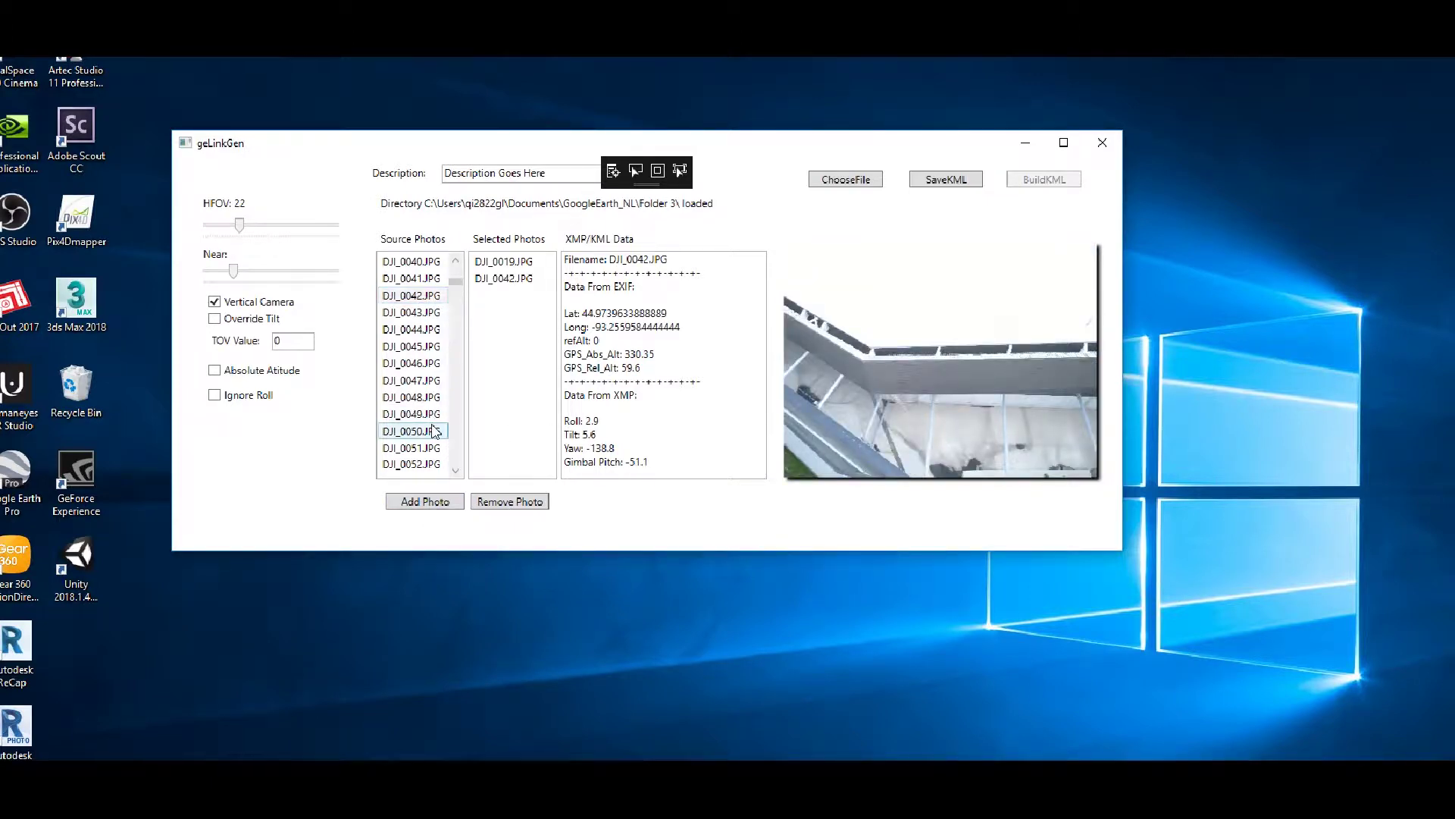
pyautogui.scroll(-5, 432, 432)
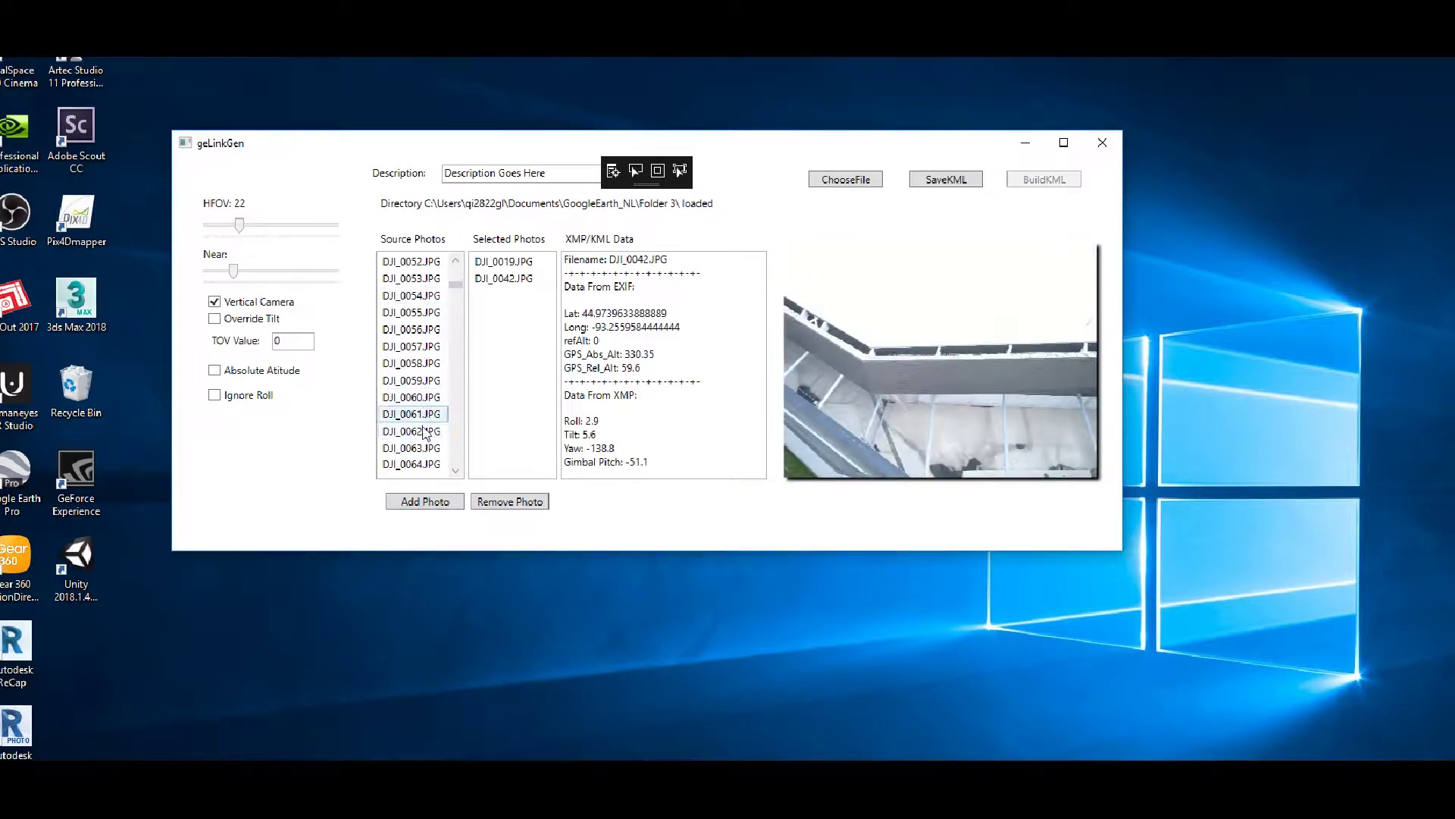
pyautogui.click(455, 503)
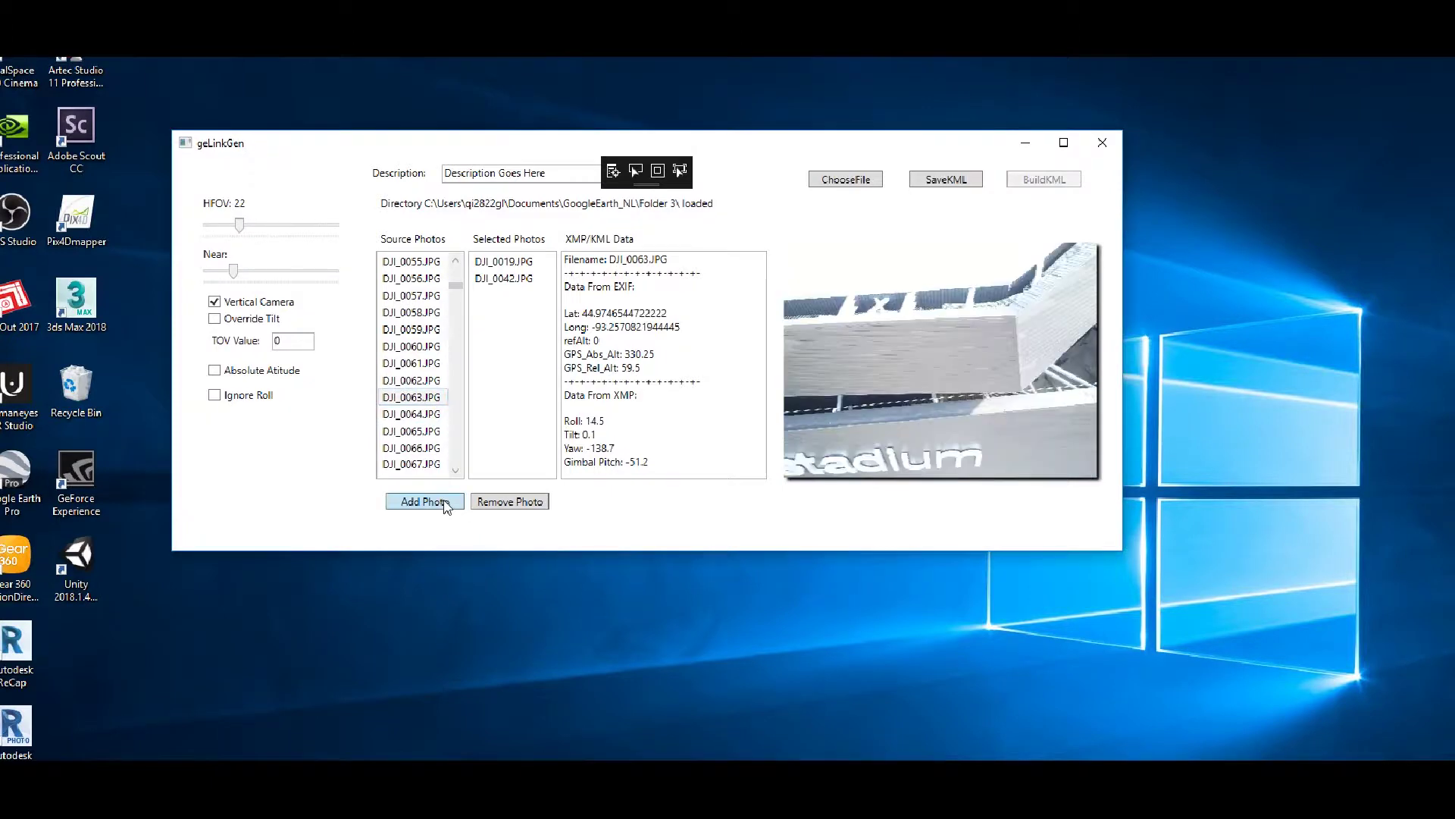
pyautogui.scroll(-1, 425, 334)
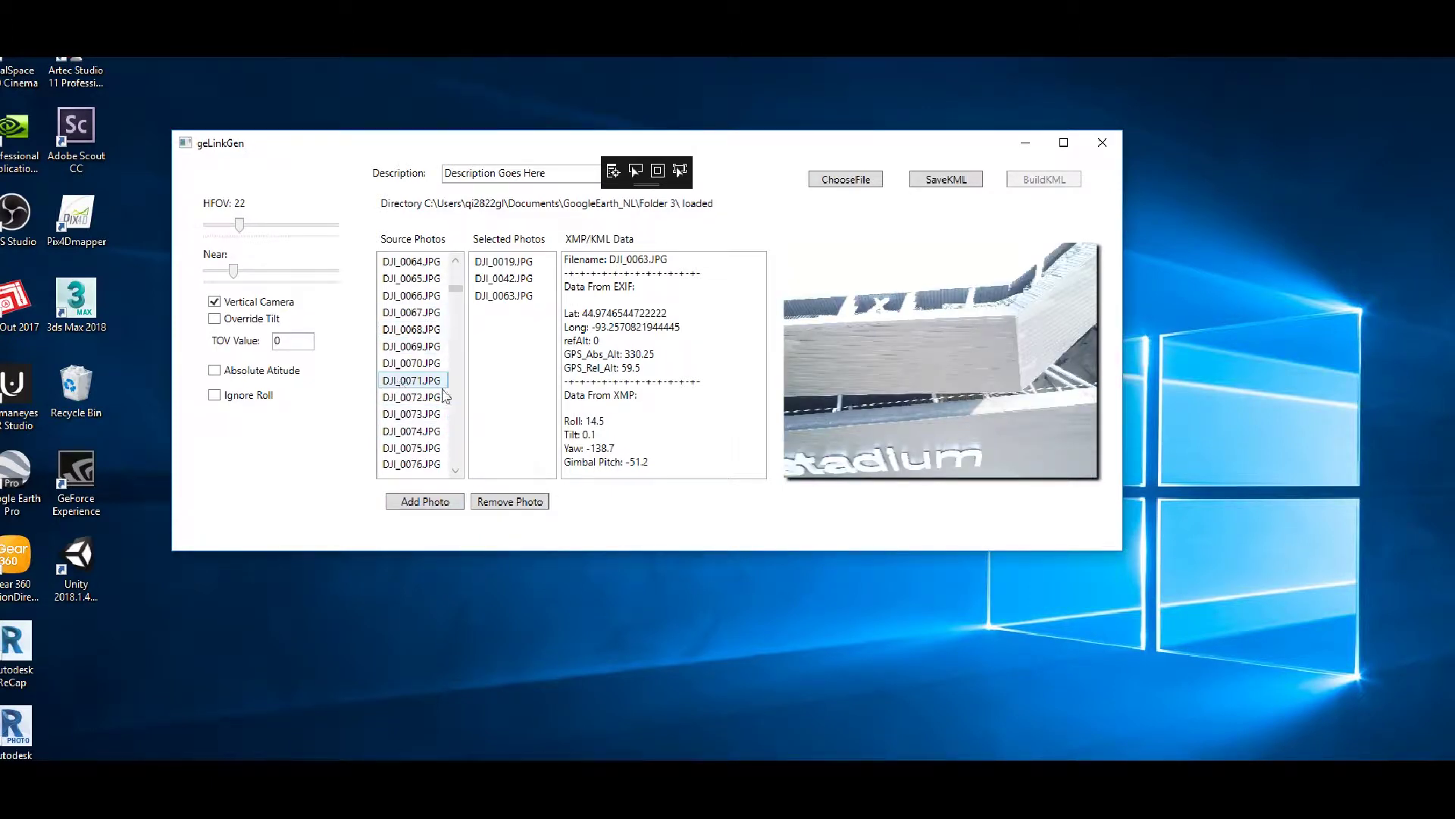
# View the source photo DJI_0073.JPG with its metadata, look further through the source photos, and check its enlarged image
pyautogui.scroll(-2, 420, 419)
pyautogui.click(419, 415)
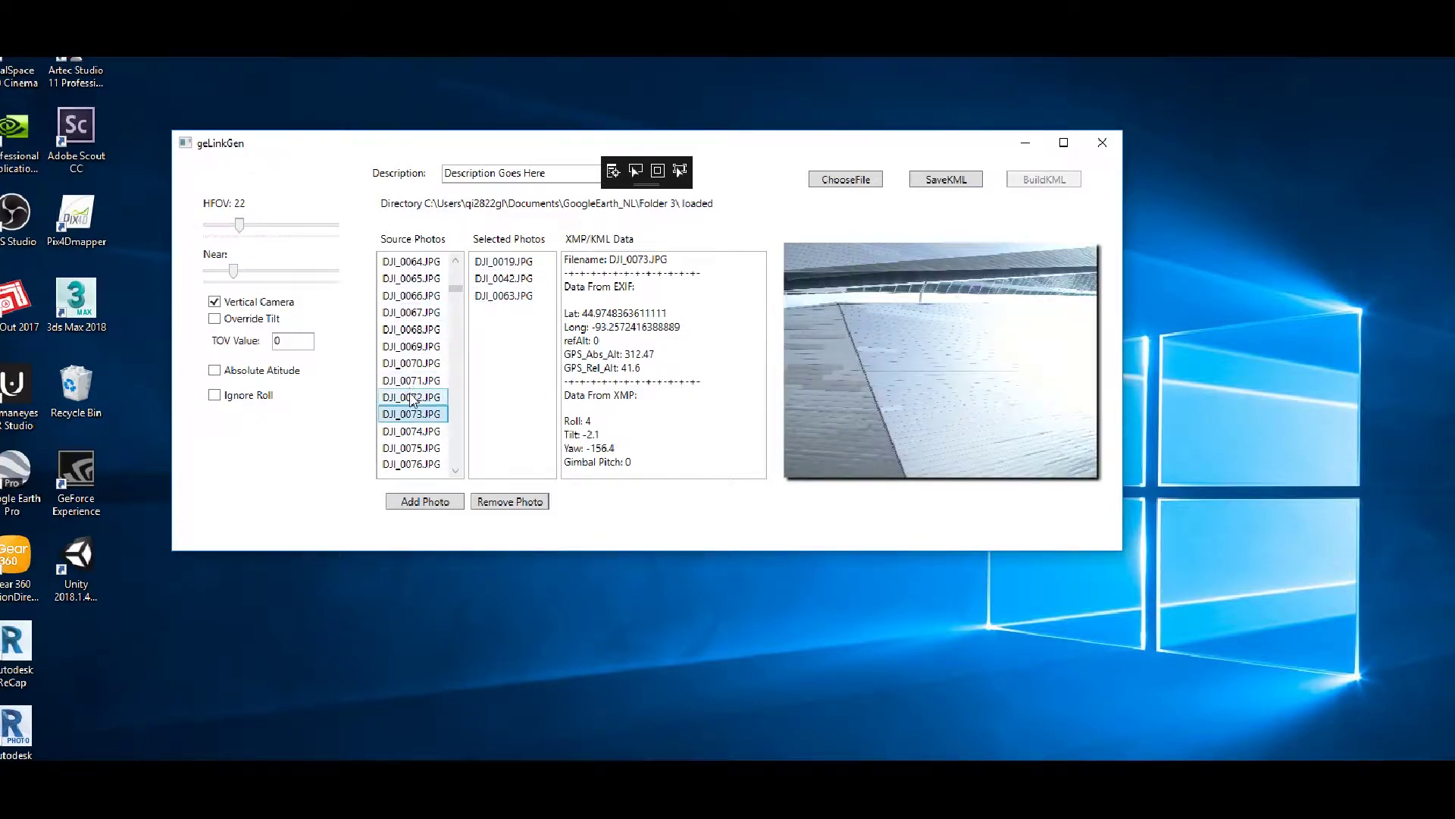
pyautogui.scroll(-7, 415, 424)
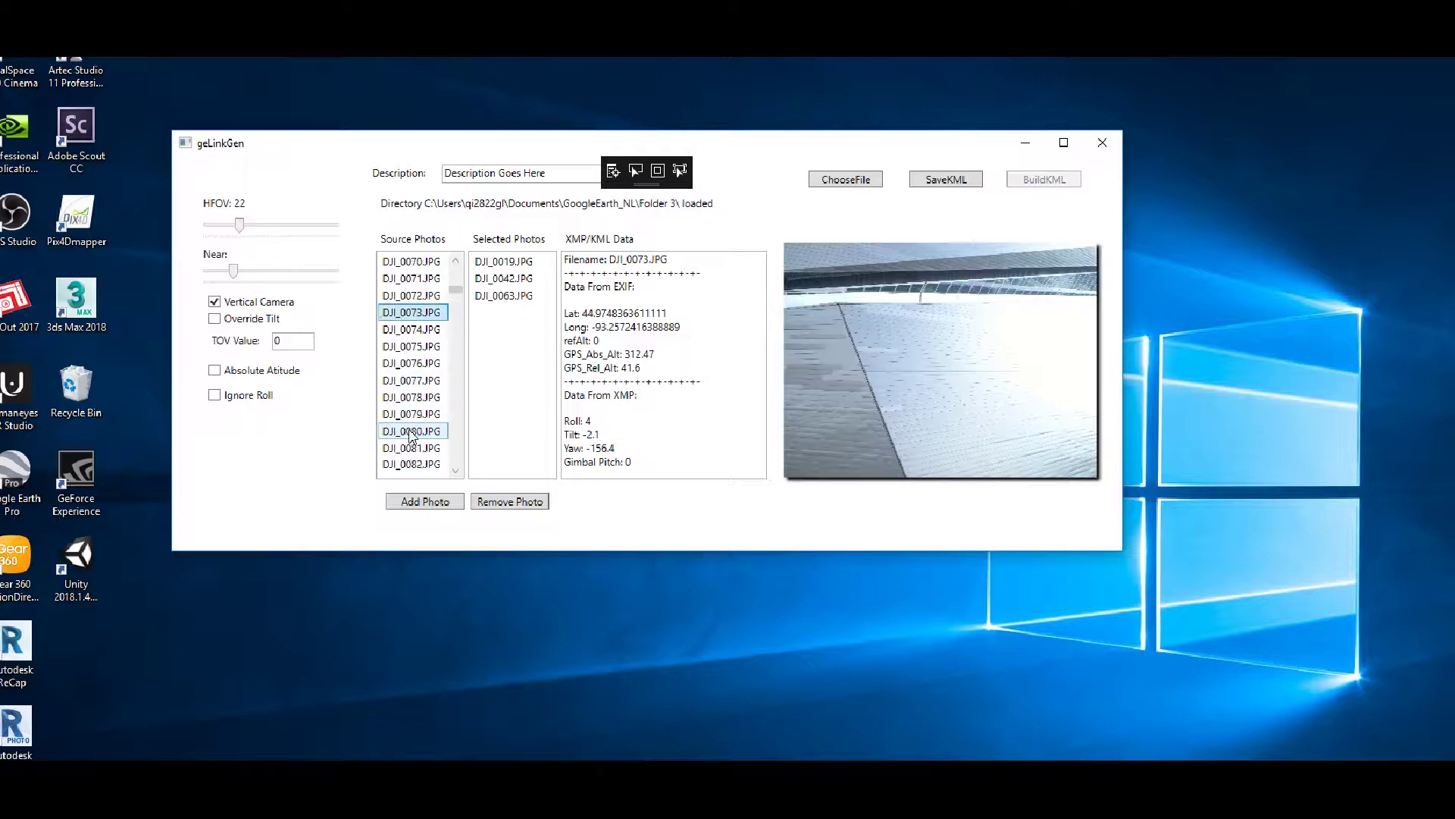
pyautogui.scroll(-9, 418, 453)
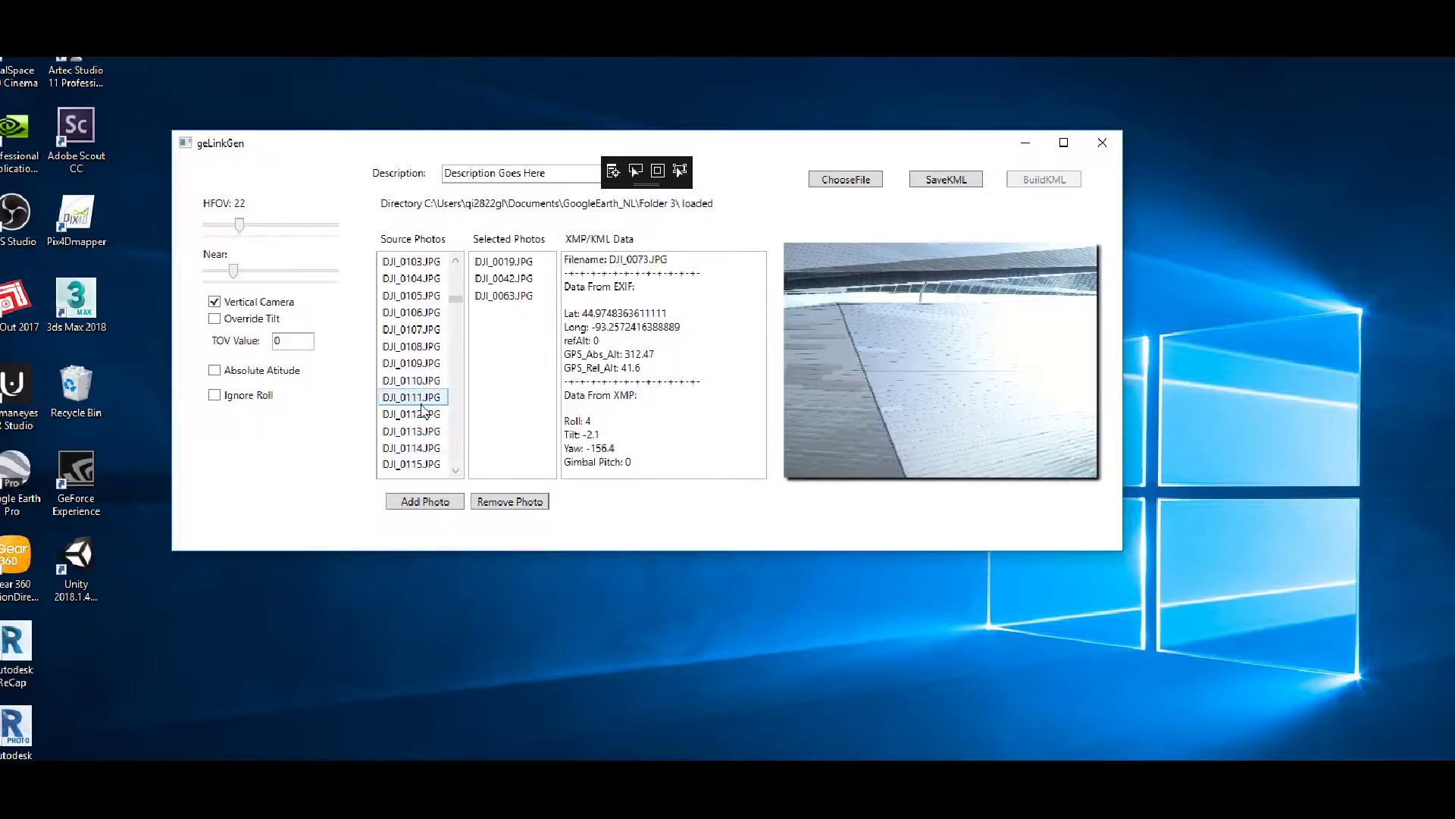
pyautogui.scroll(-1, 454, 463)
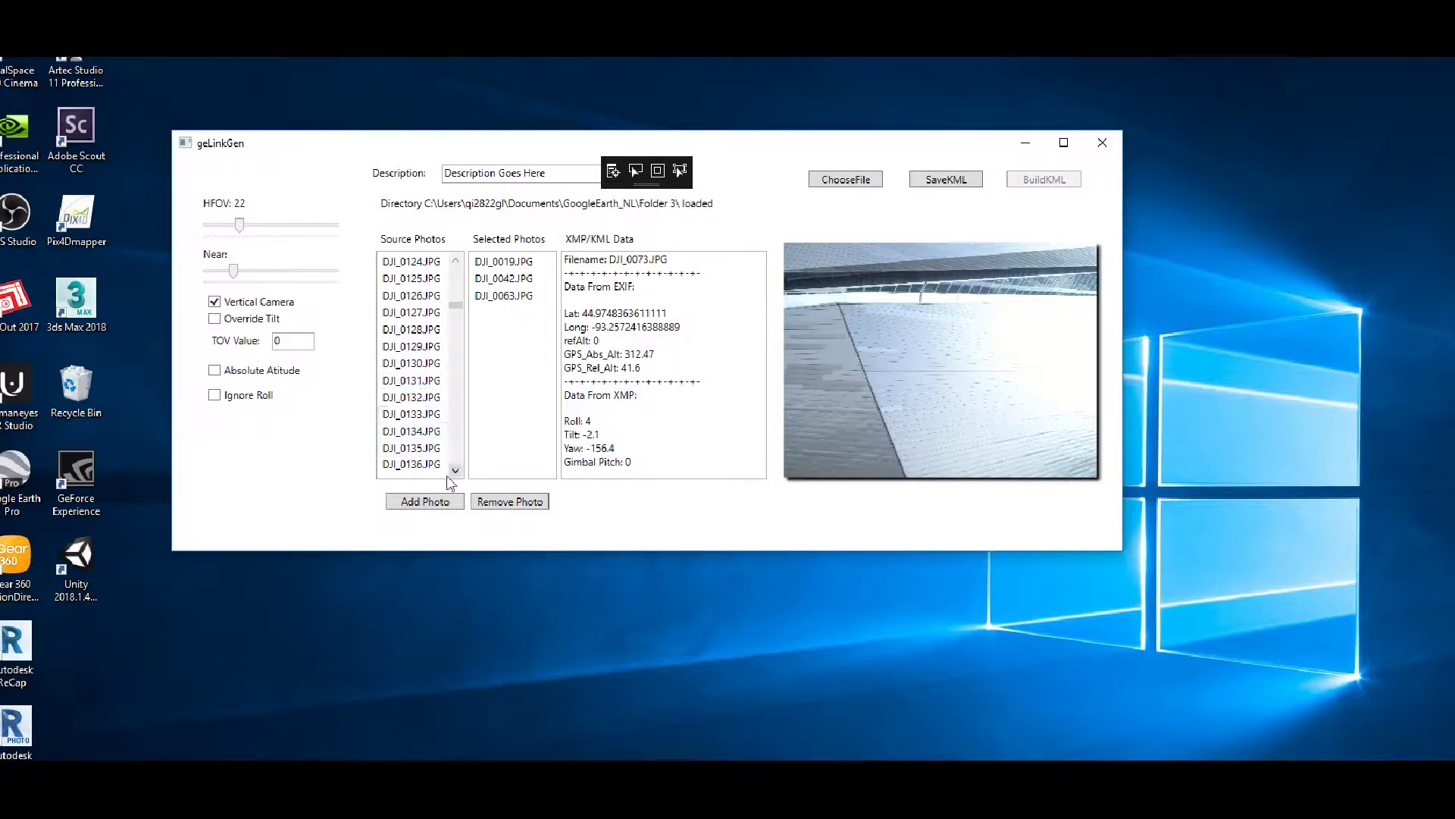
pyautogui.scroll(-3, 461, 436)
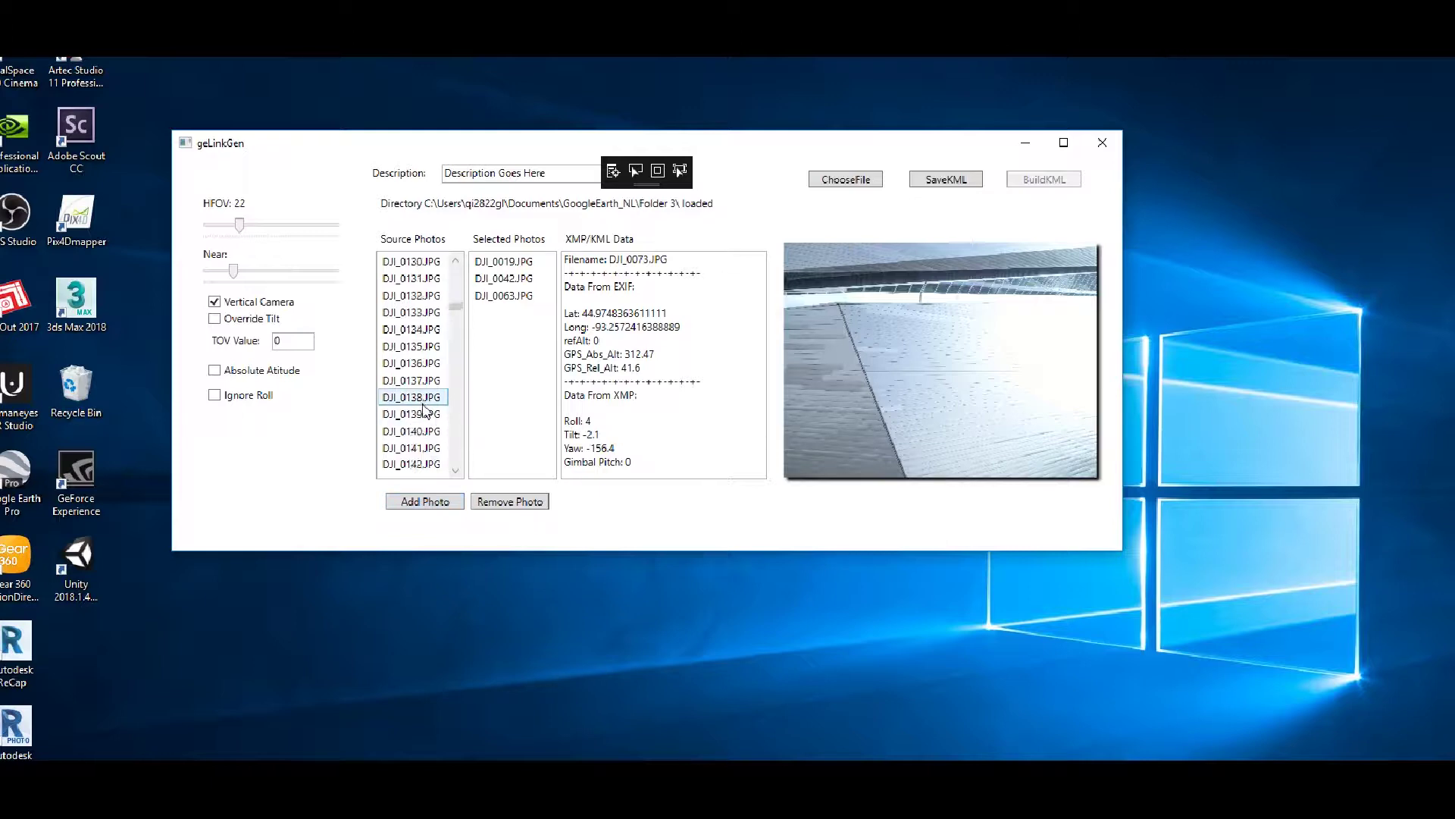
pyautogui.doubleClick(926, 375)
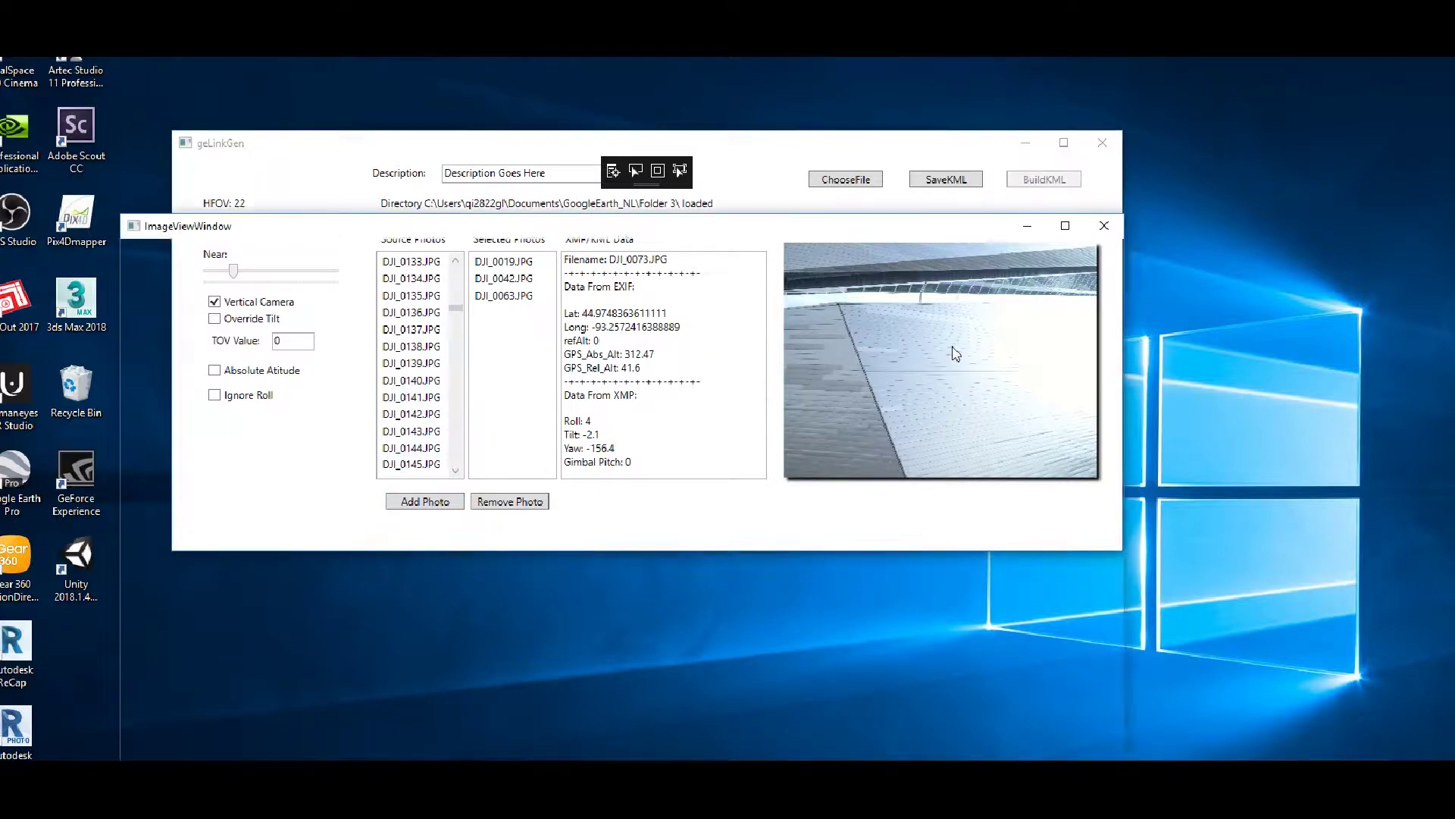
pyautogui.click(1104, 226)
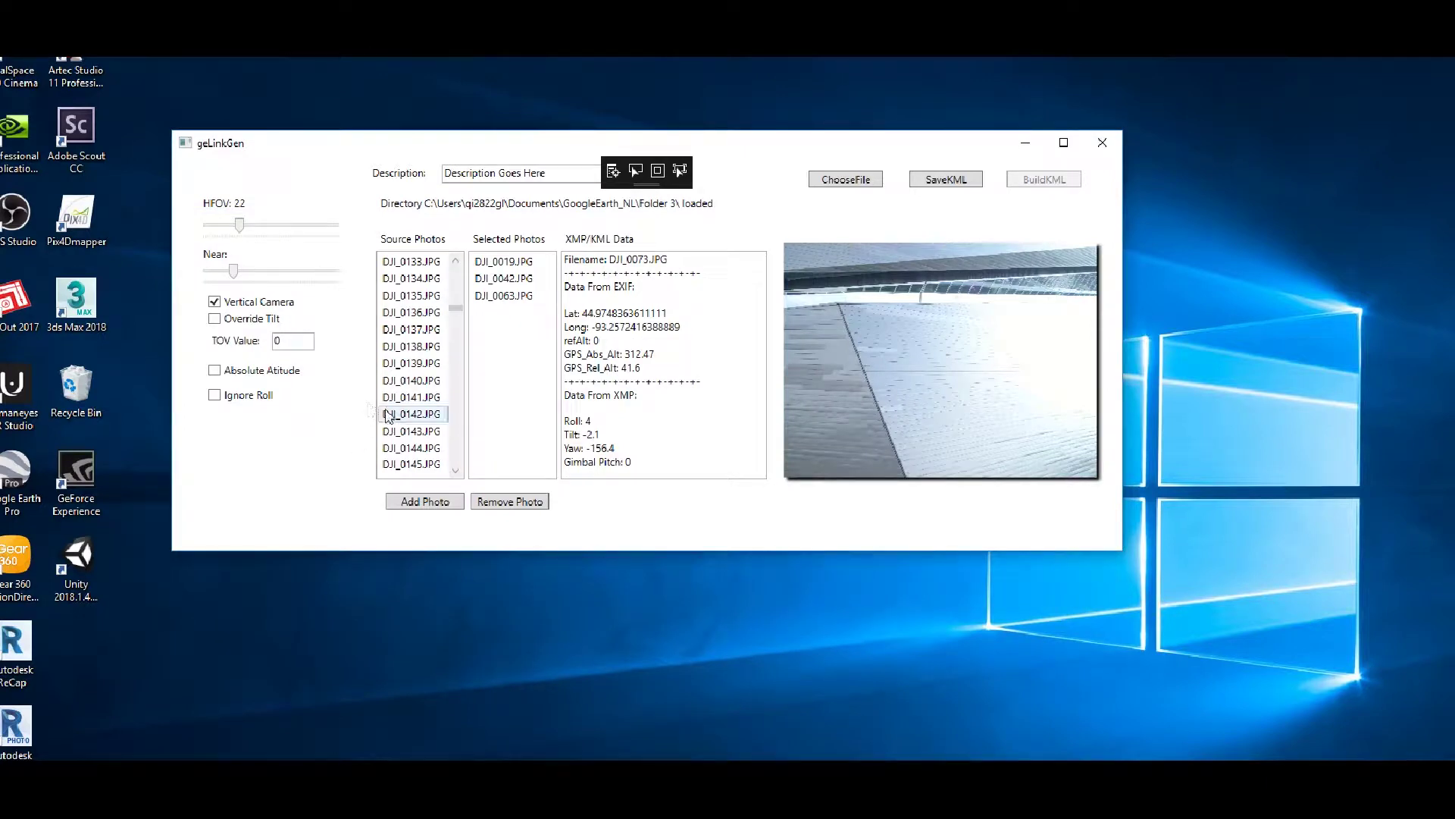
# Add the source photo DJI_0216.JPG to the selected photos
pyautogui.scroll(-6, 408, 432)
pyautogui.scroll(-14, 409, 454)
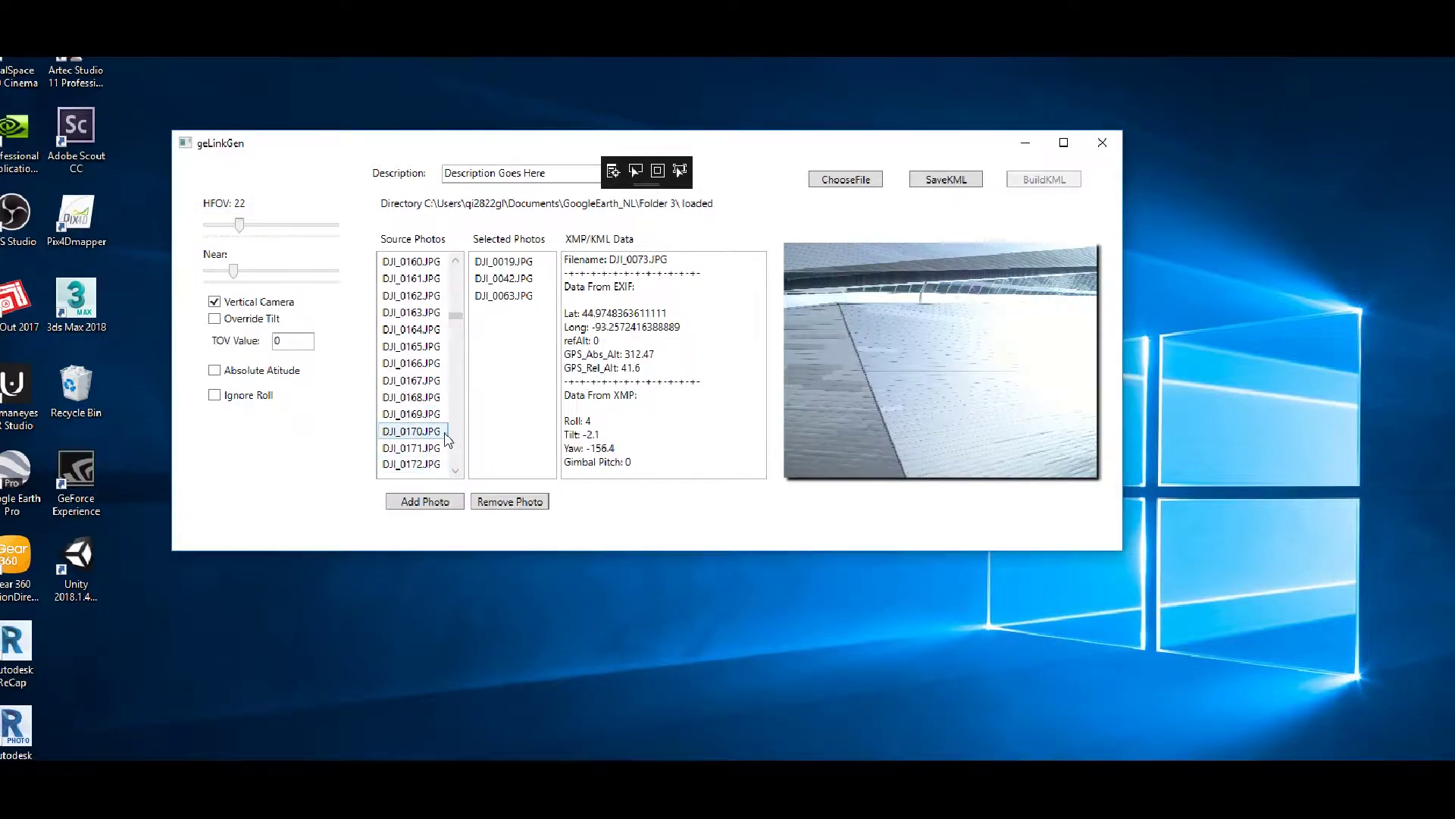
pyautogui.scroll(-4, 436, 447)
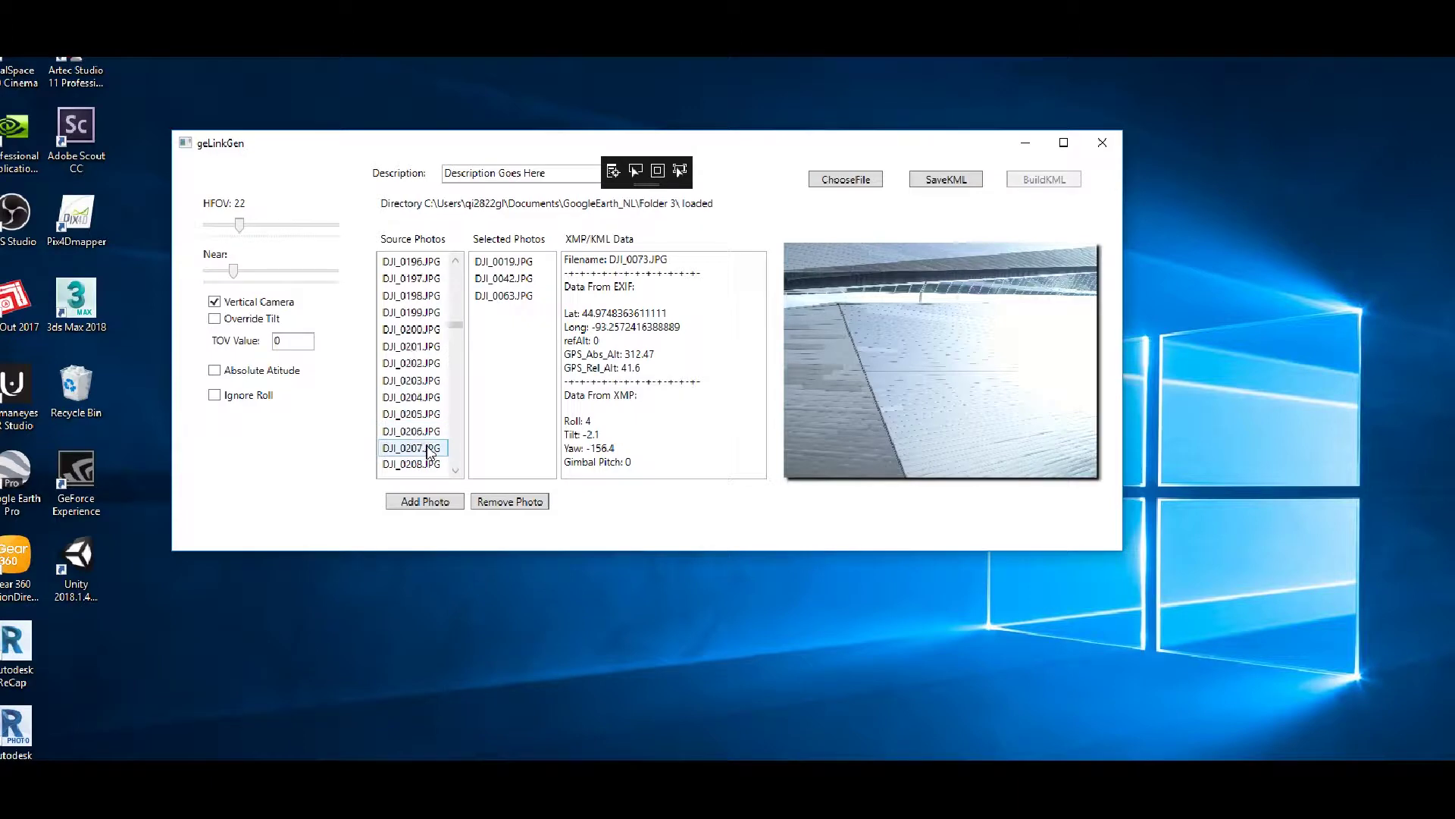
pyautogui.click(426, 448)
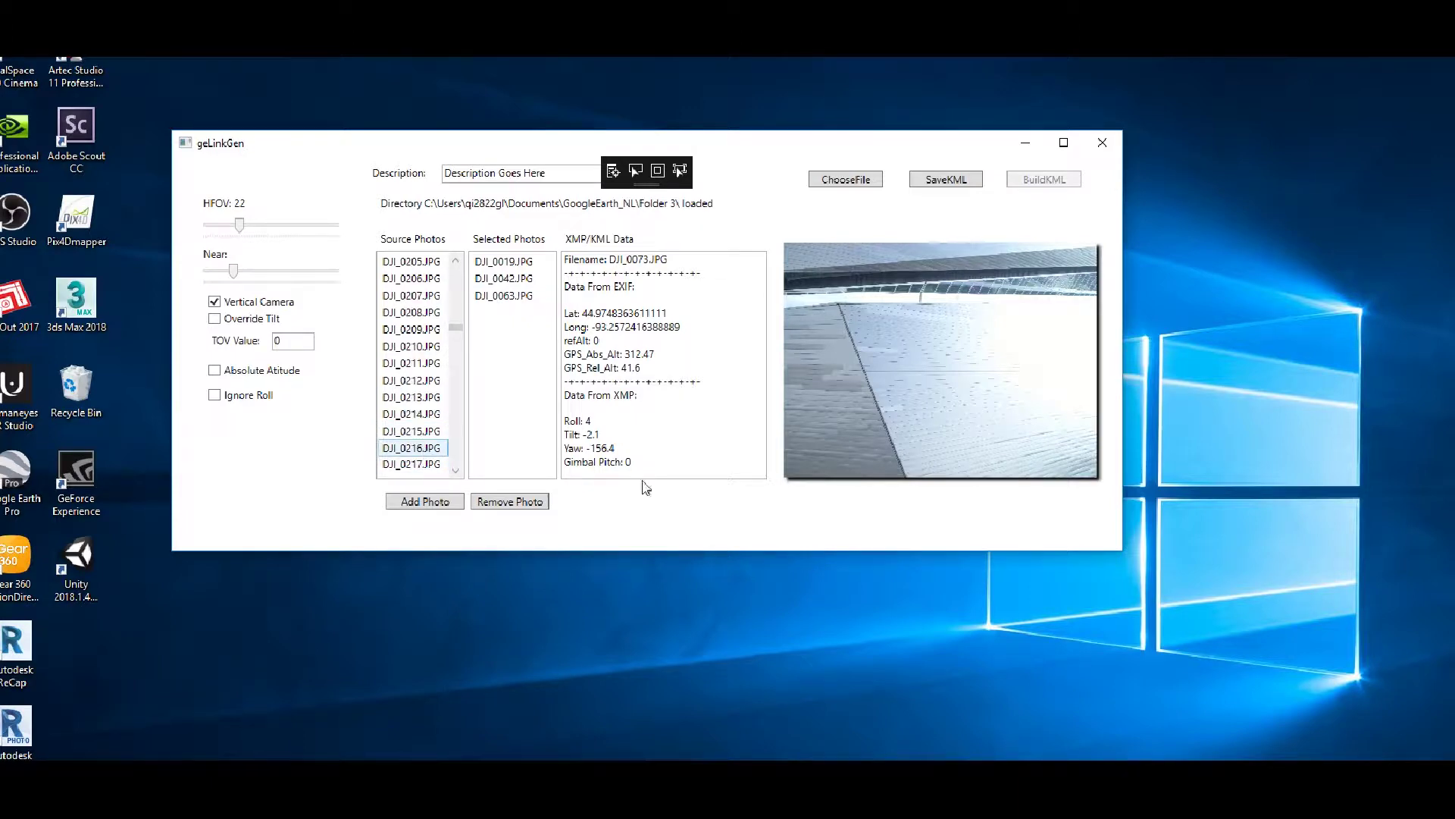
pyautogui.click(432, 503)
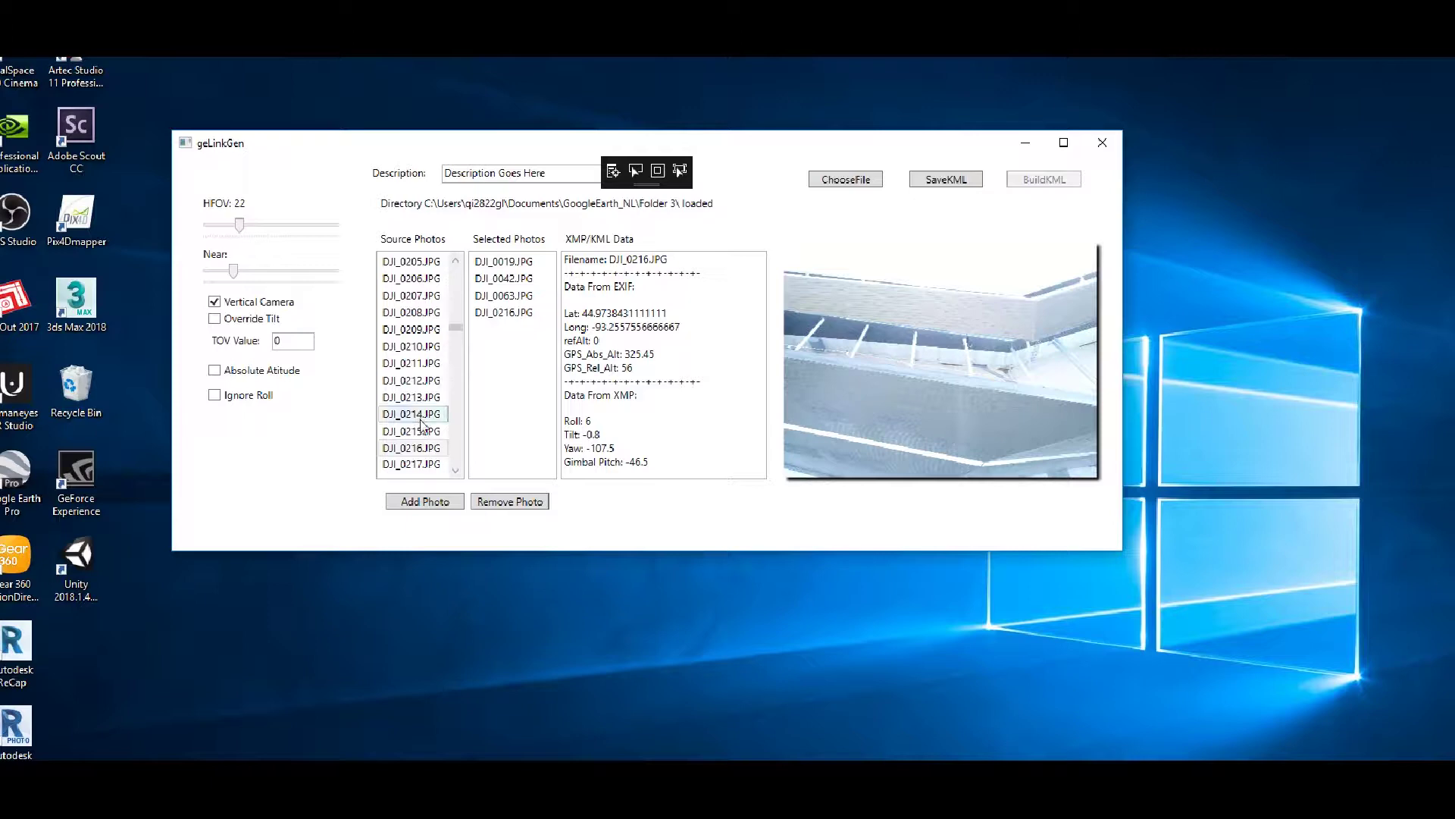
# Find the source photo DJI_0378.JPG and add it to the selected photos
pyautogui.scroll(-6, 425, 430)
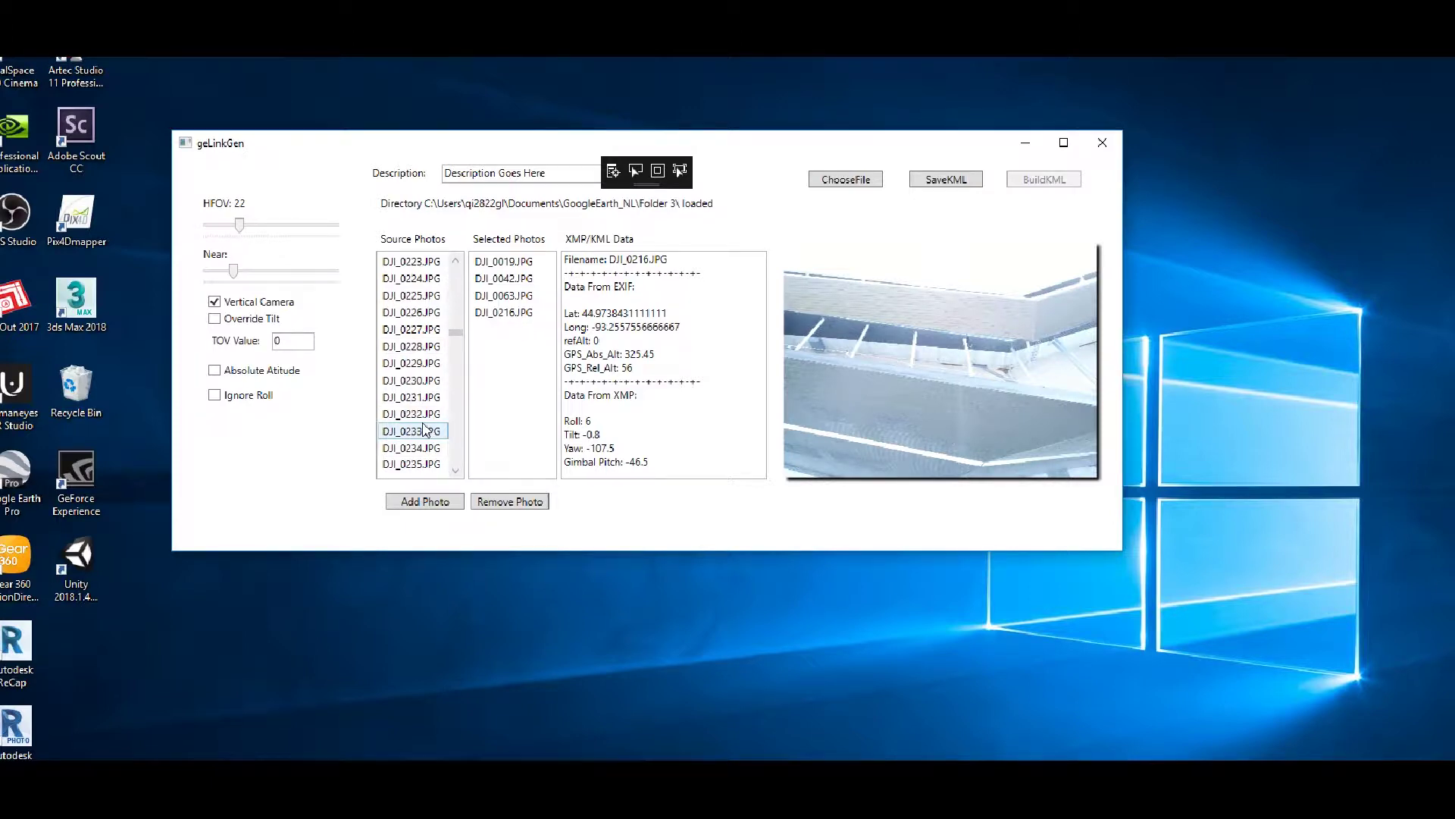
pyautogui.scroll(-20, 425, 430)
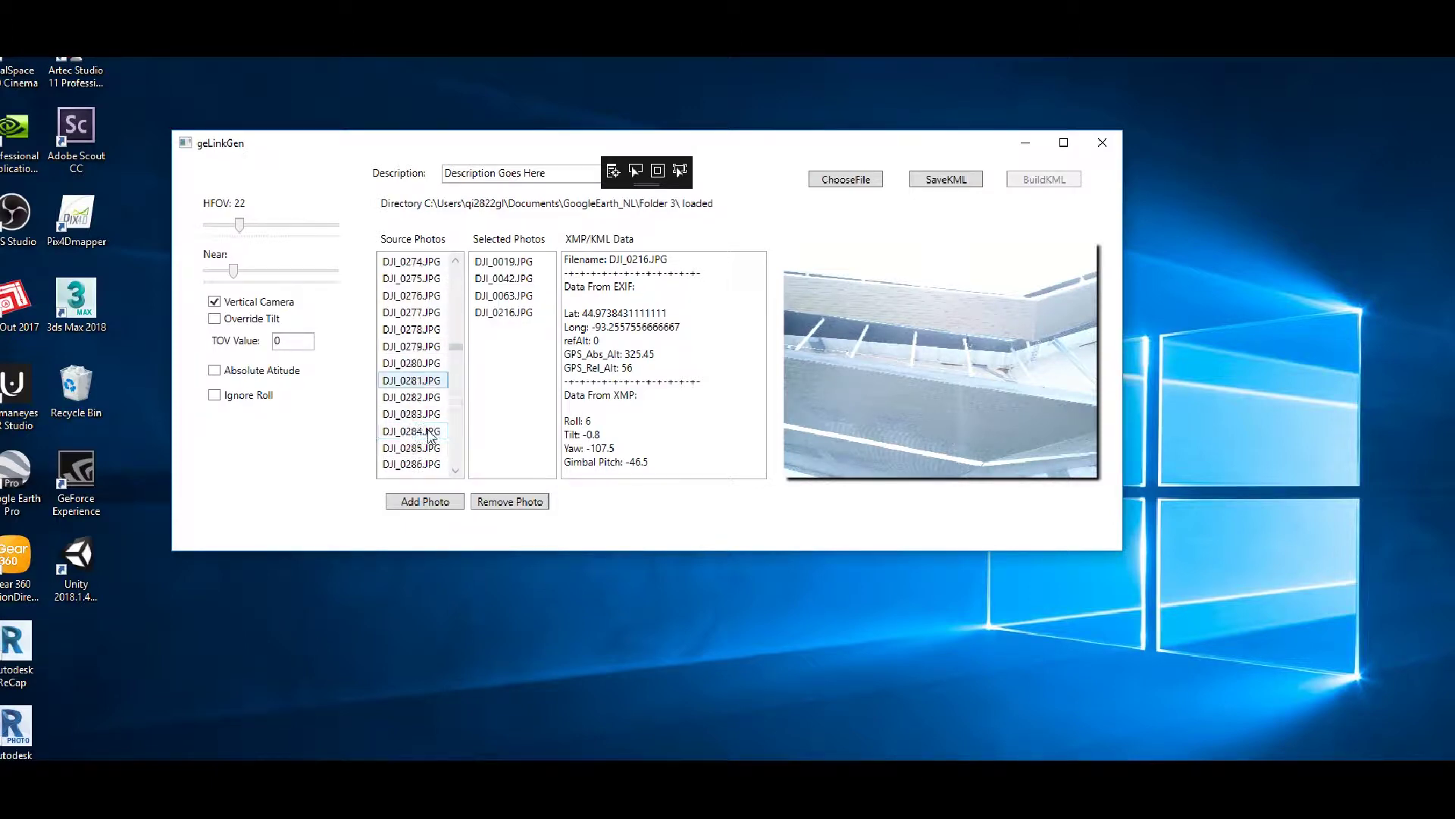
pyautogui.scroll(-4, 432, 439)
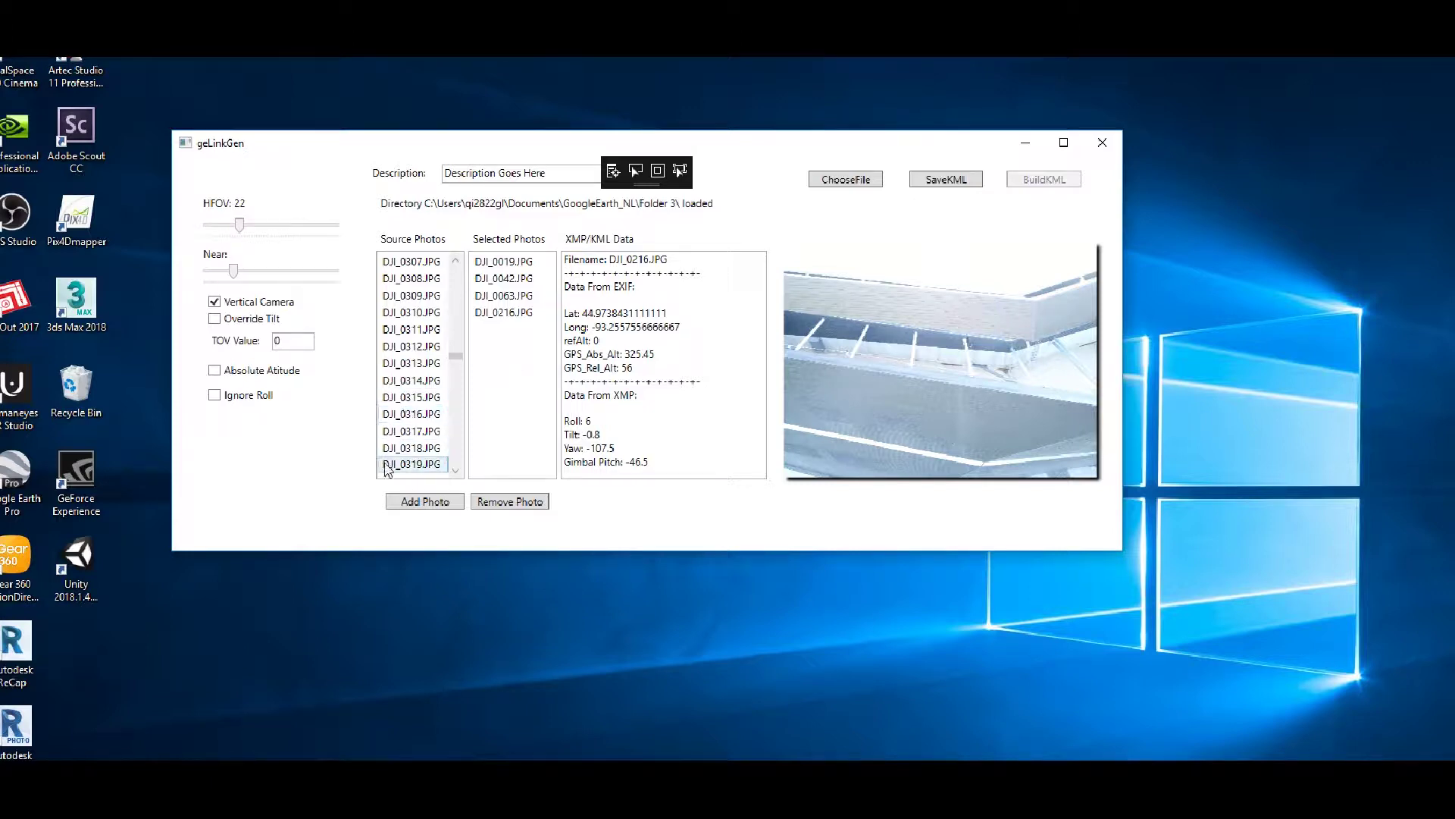
pyautogui.scroll(-2, 379, 449)
pyautogui.scroll(-13, 379, 453)
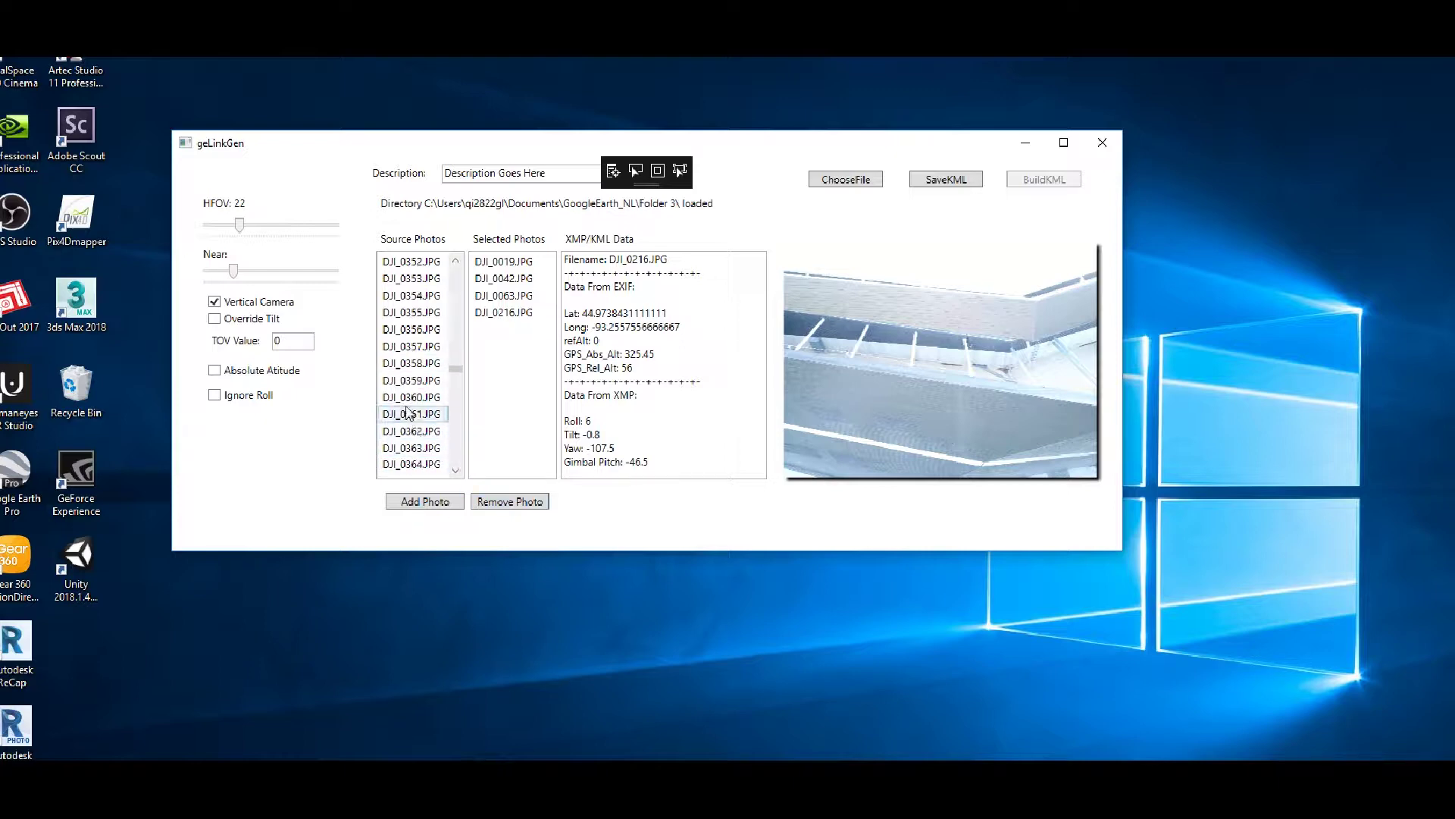
pyautogui.scroll(-5, 422, 465)
pyautogui.click(424, 449)
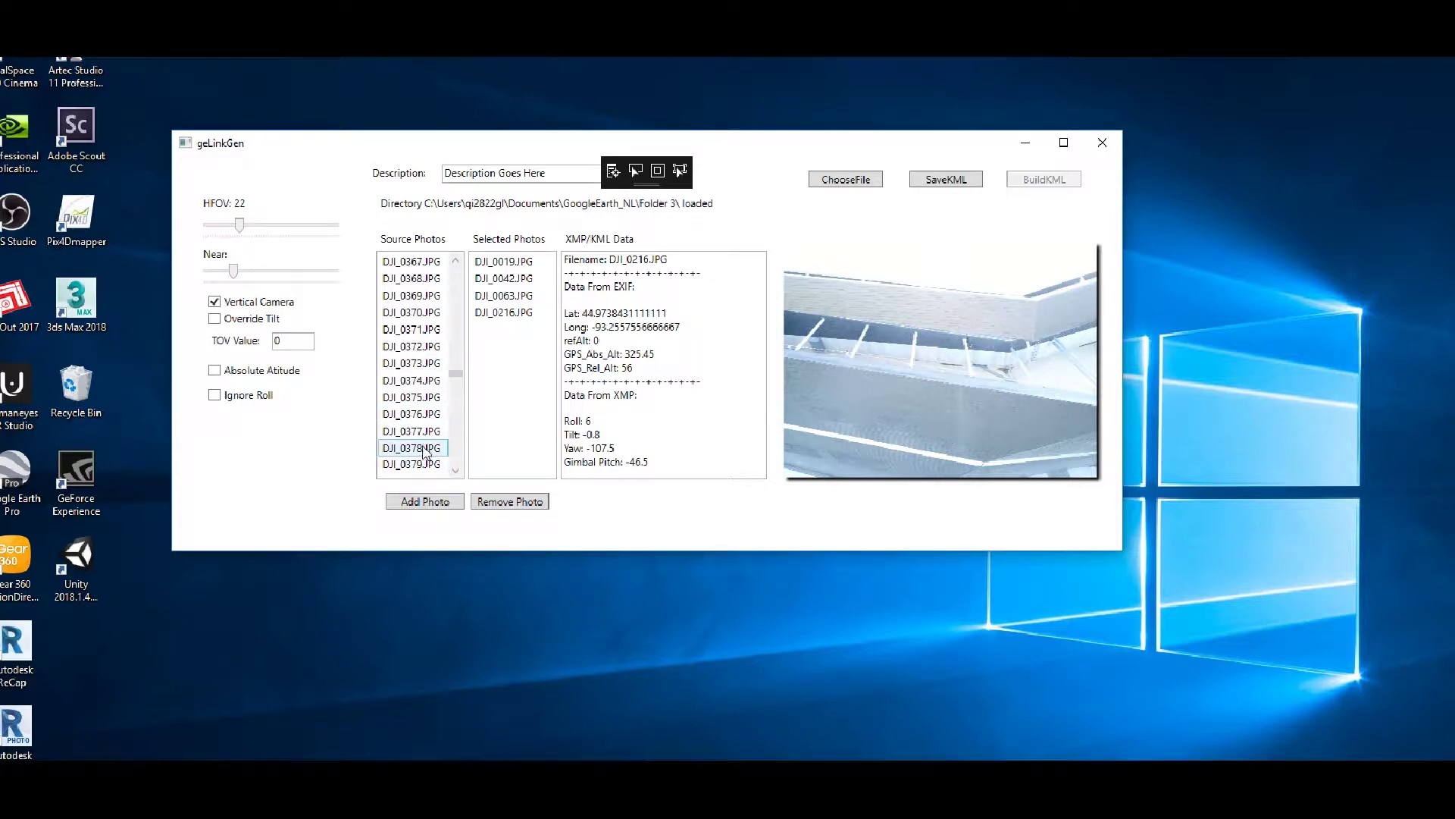
pyautogui.click(423, 503)
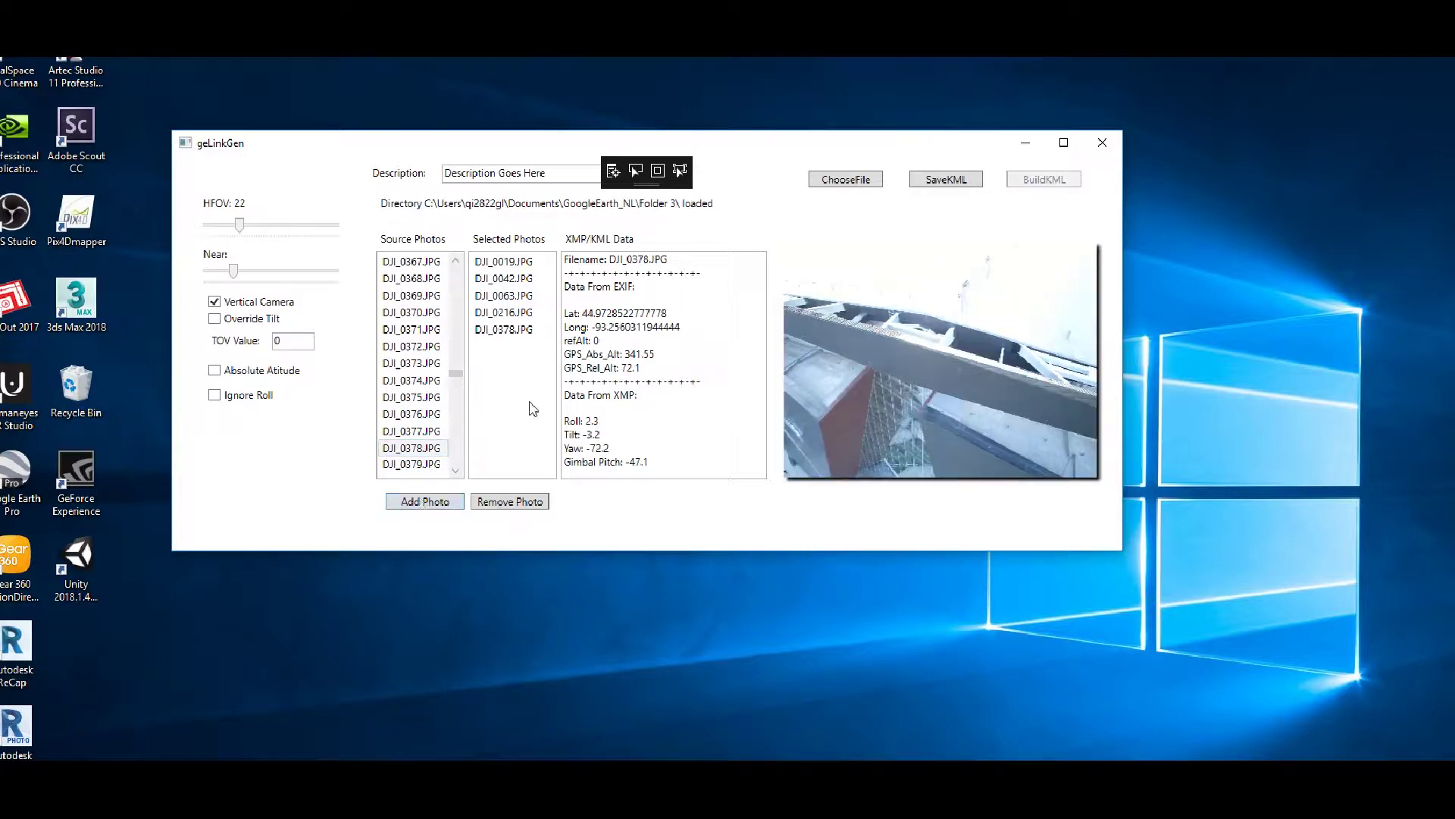
# Add the source photos DJI_0463.JPG and DJI_0460.JPG to the selected photos, and remove DJI_0463.JPG from the selection again
pyautogui.scroll(-1, 646, 319)
pyautogui.scroll(-20, 414, 392)
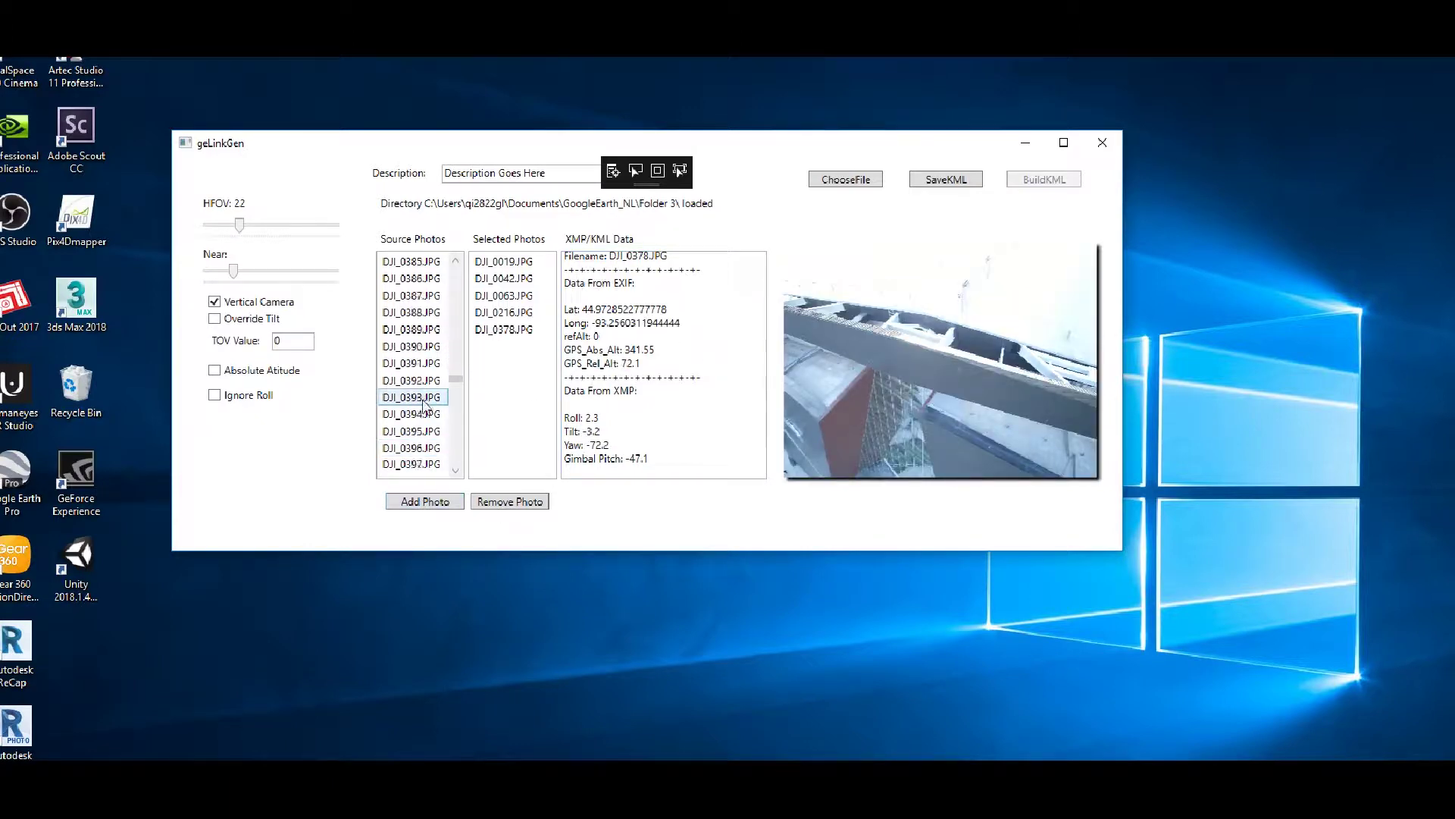
pyautogui.scroll(-9, 428, 455)
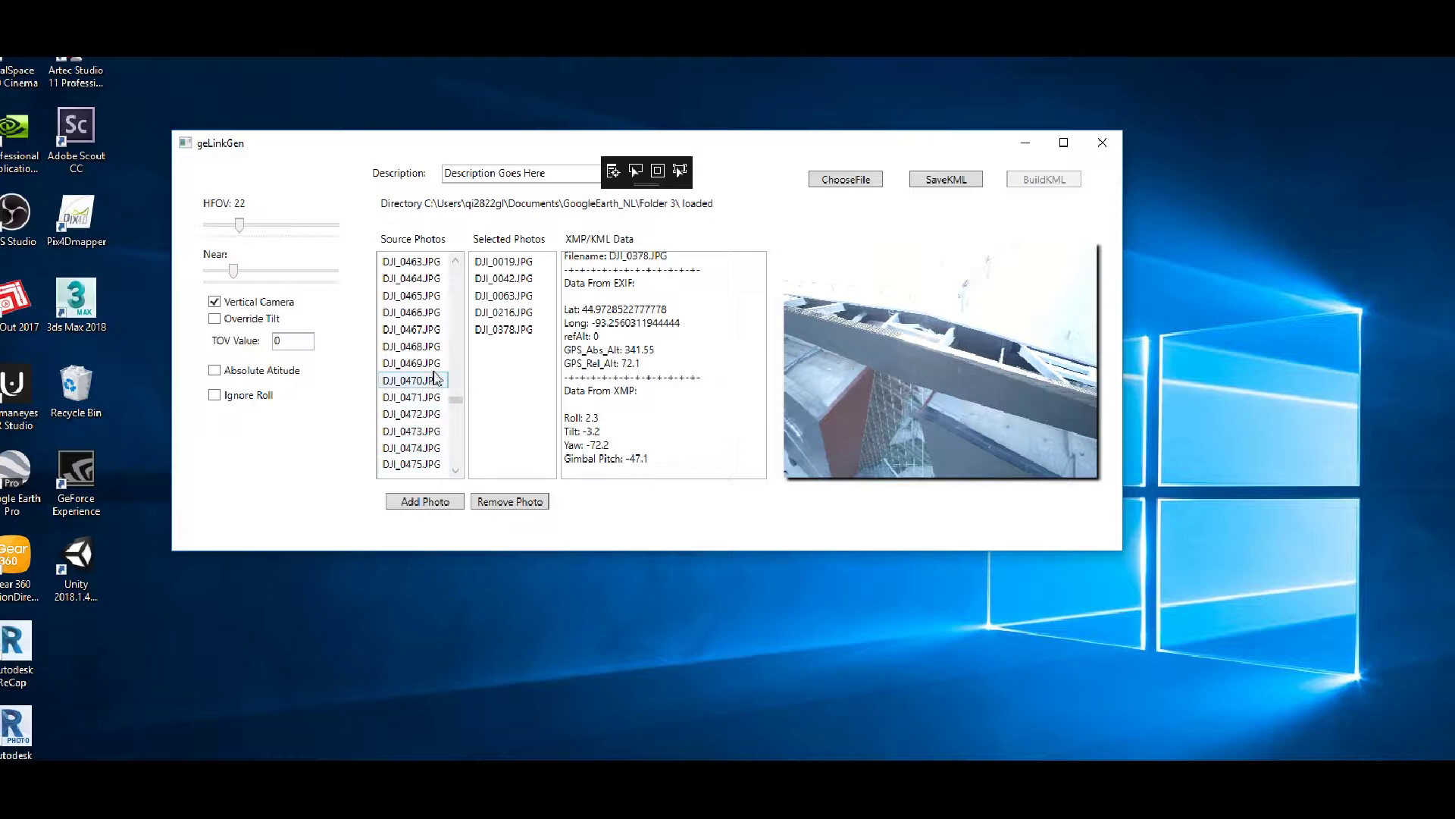
pyautogui.click(417, 263)
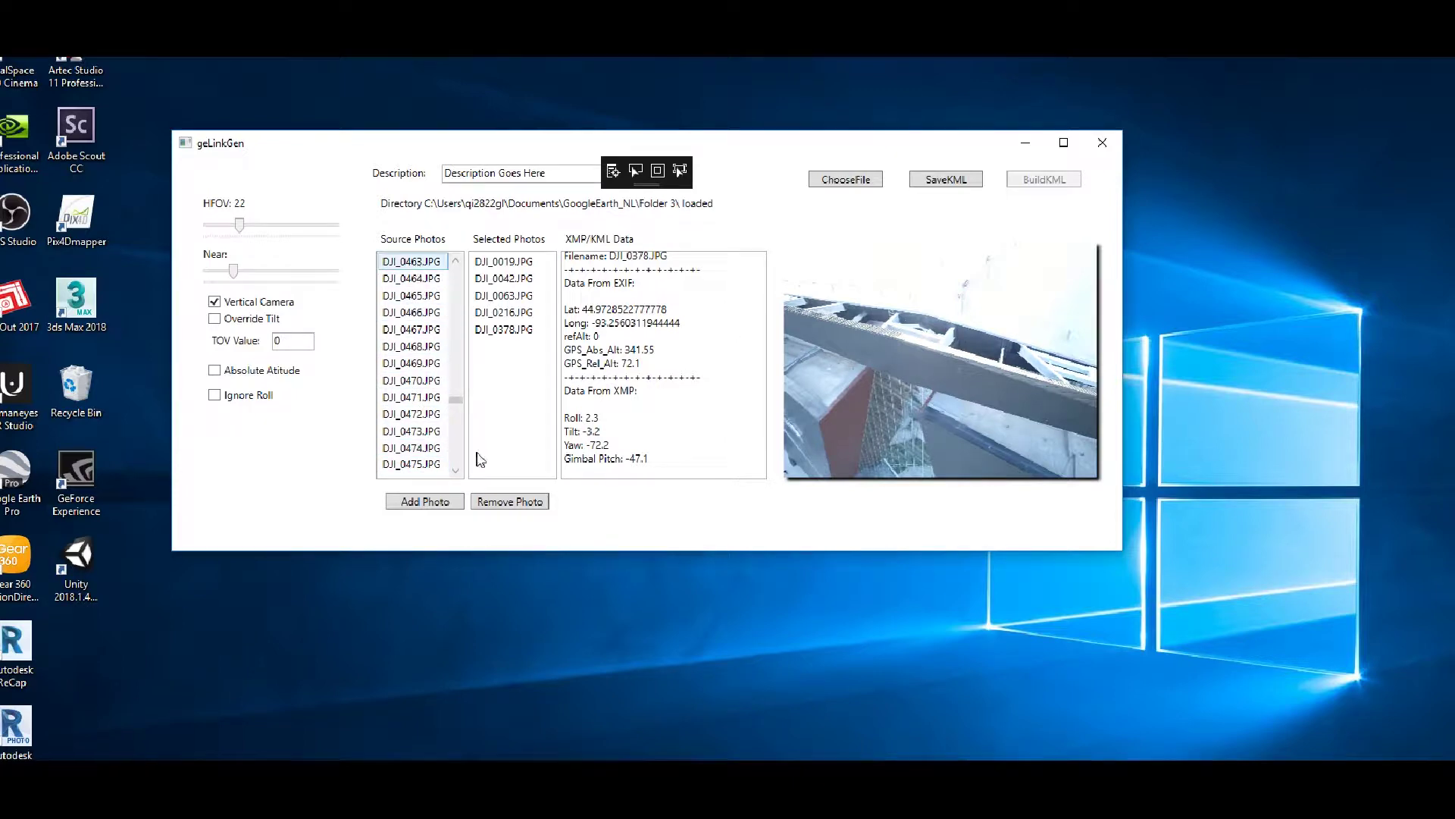
pyautogui.click(426, 502)
pyautogui.scroll(2, 421, 379)
pyautogui.click(413, 312)
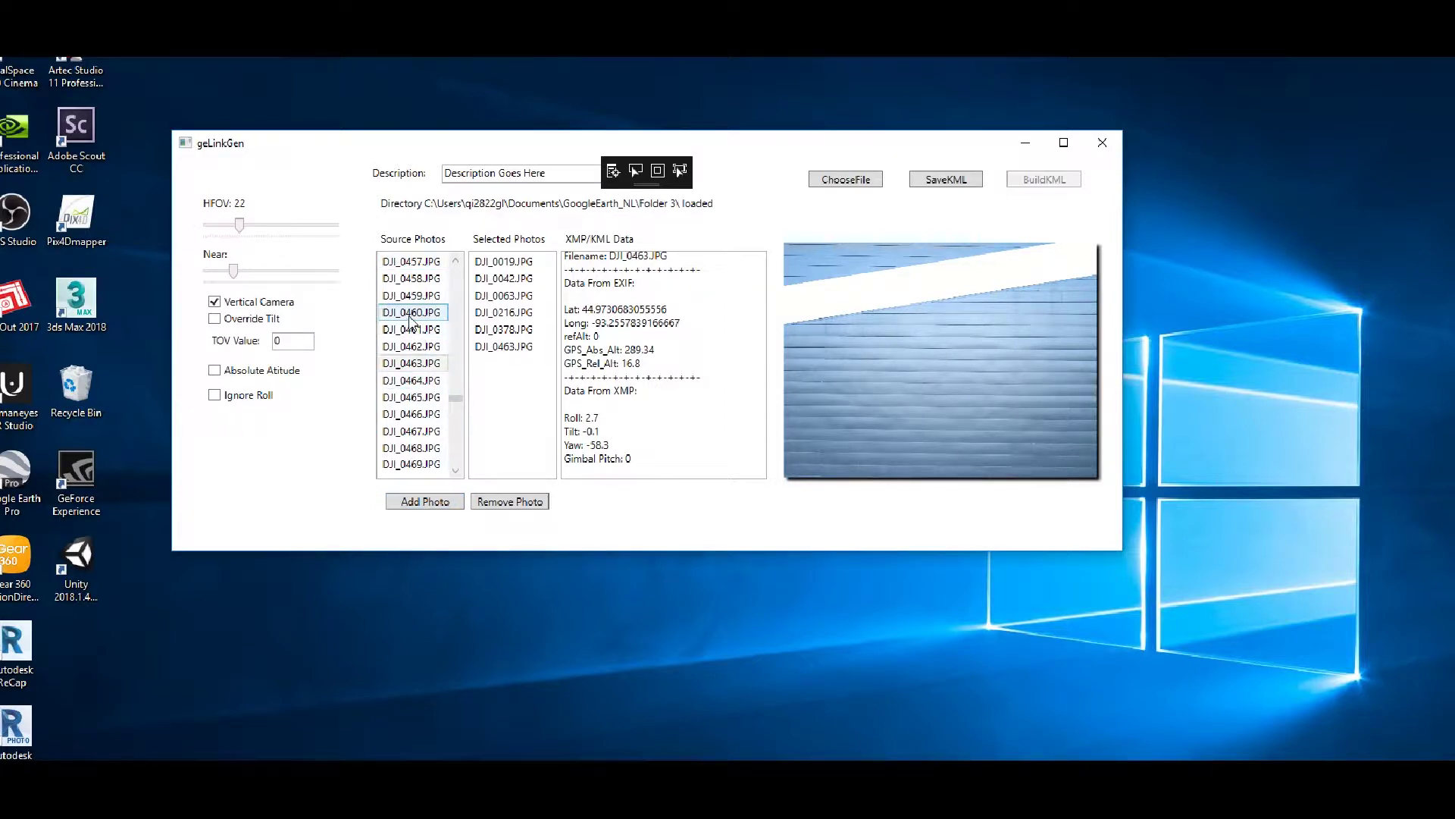
pyautogui.click(425, 502)
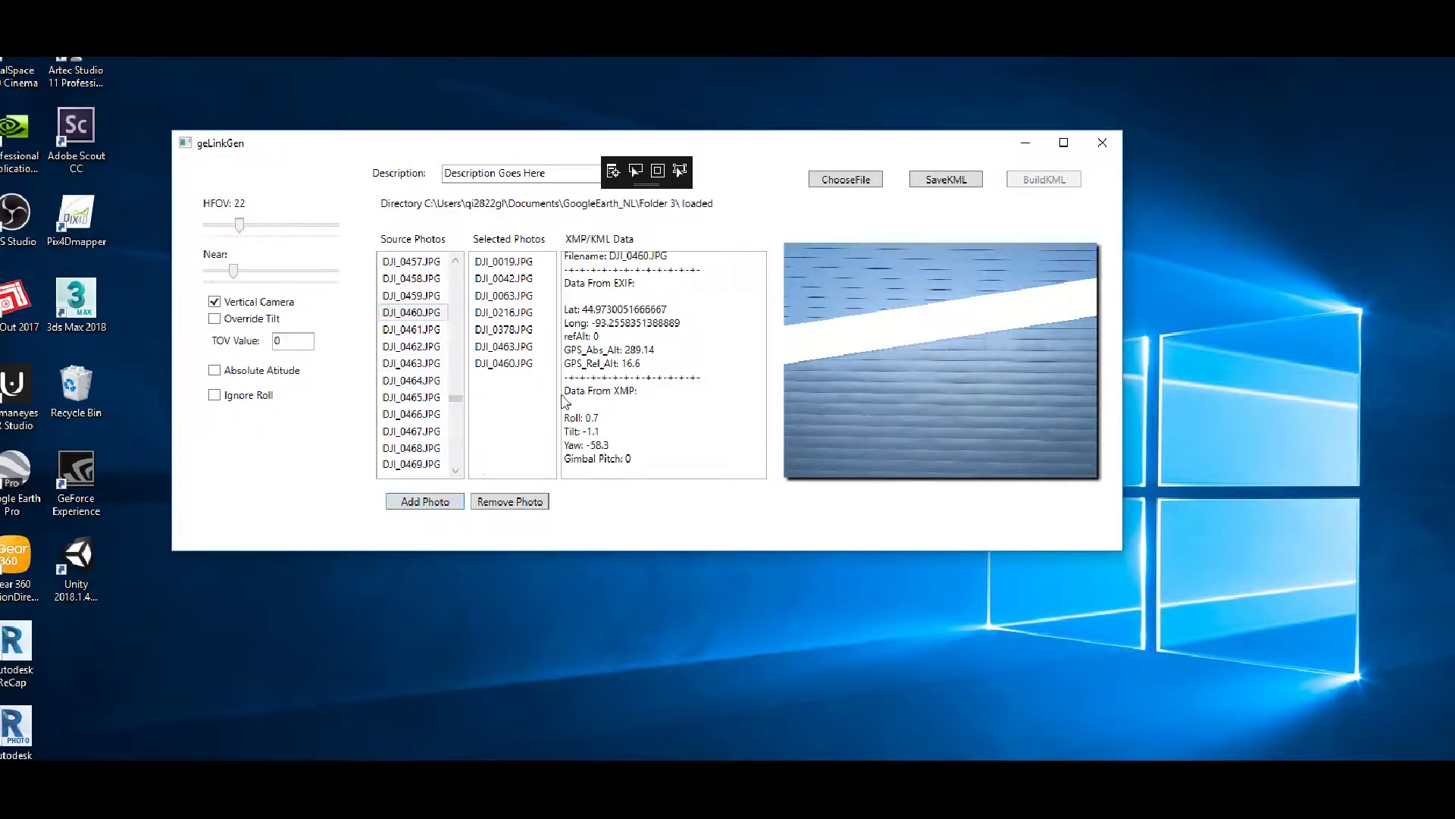
pyautogui.click(509, 350)
pyautogui.click(525, 506)
# Add the source photo DJI_0510.JPG to the selected photos
pyautogui.scroll(-9, 410, 356)
pyautogui.scroll(-6, 431, 432)
pyautogui.click(413, 397)
pyautogui.click(426, 504)
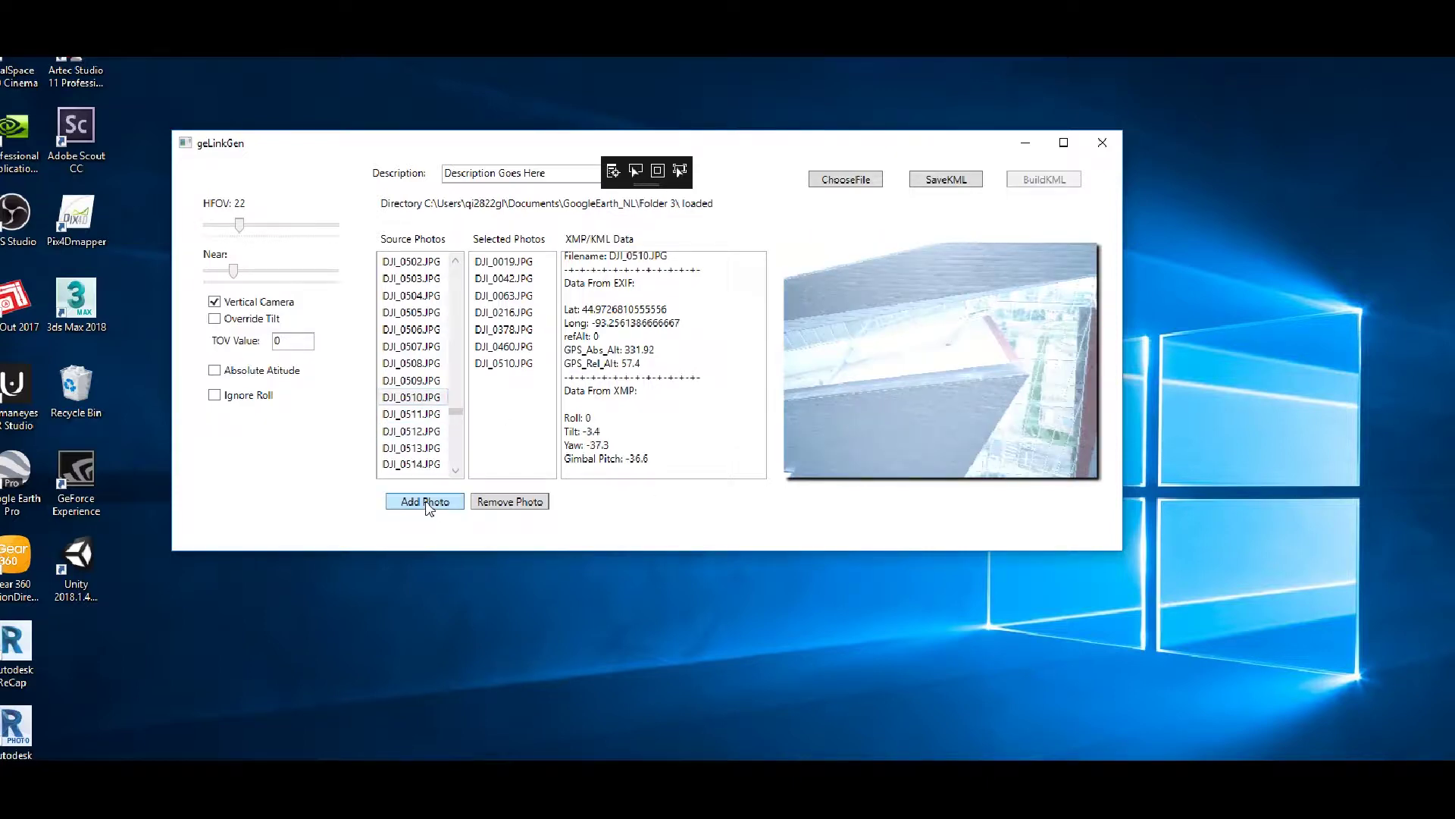
# Check the previews of the selected photos DJI_0510.JPG, DJI_0460.JPG, DJI_0042.JPG and DJI_0378.JPG
pyautogui.click(520, 367)
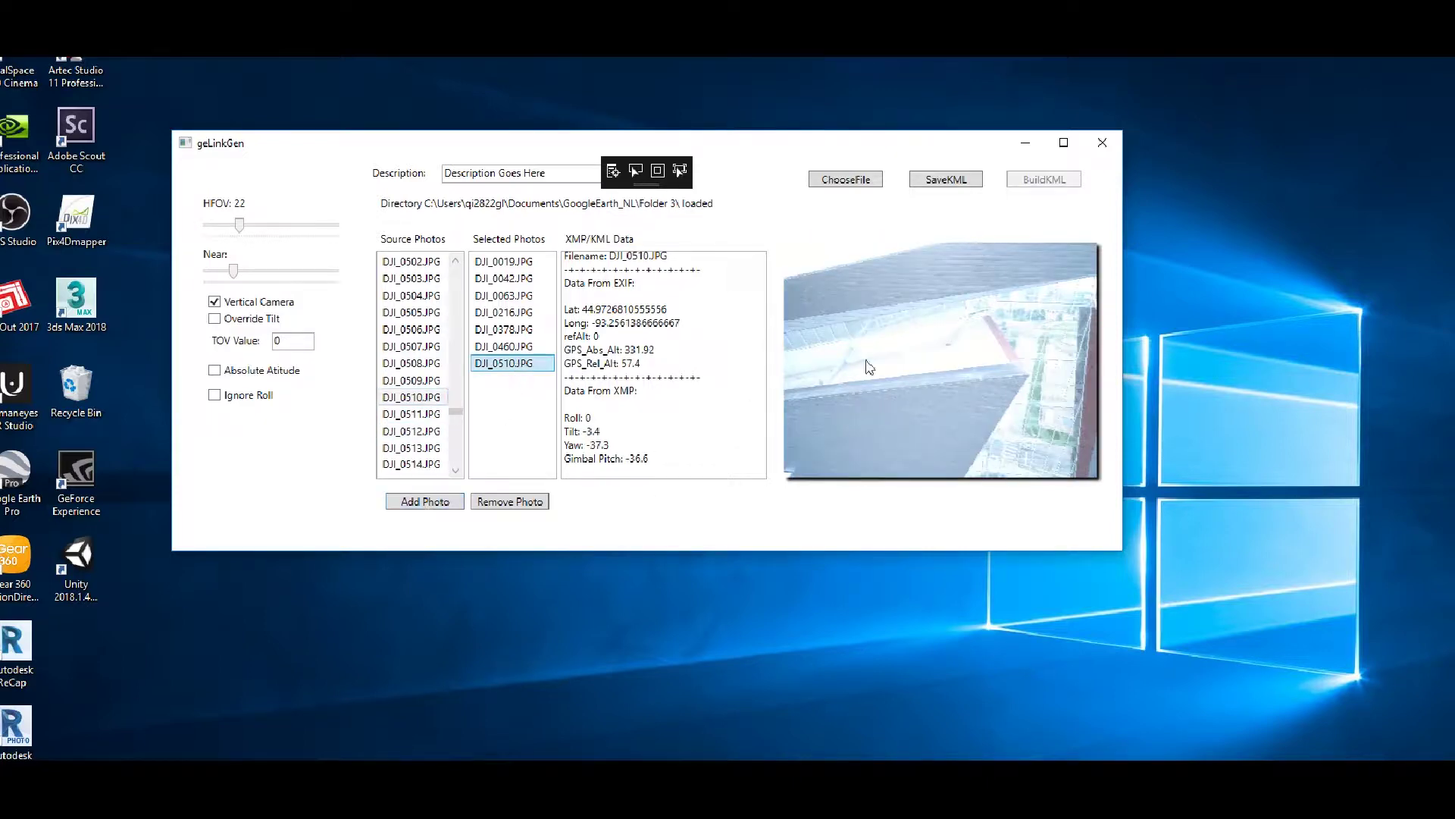
pyautogui.click(500, 346)
pyautogui.click(503, 278)
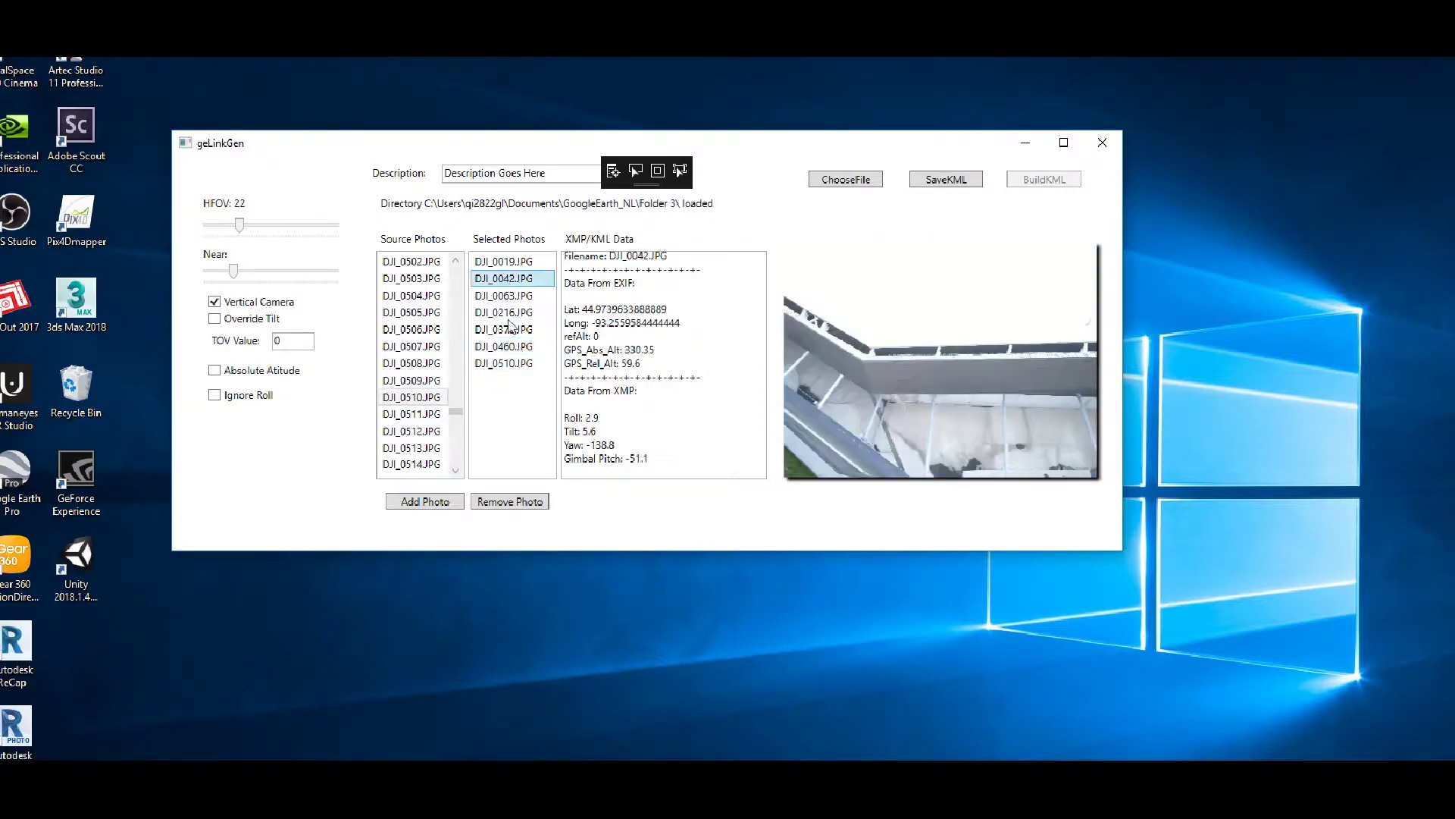
pyautogui.click(509, 330)
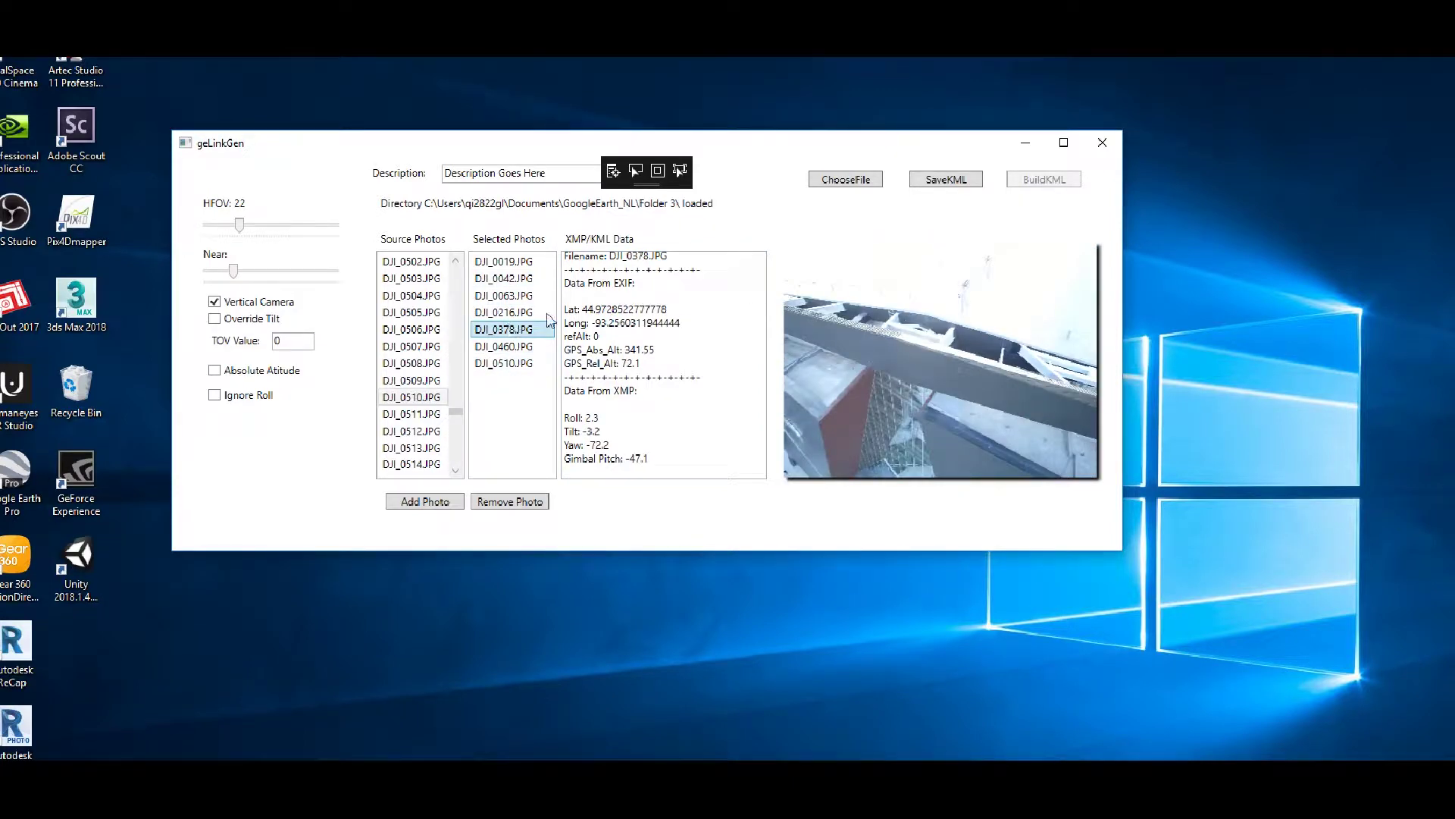
# Set the KML output file to test.kml in the Google_Earth_NL folder, replacing the existing file
pyautogui.click(933, 189)
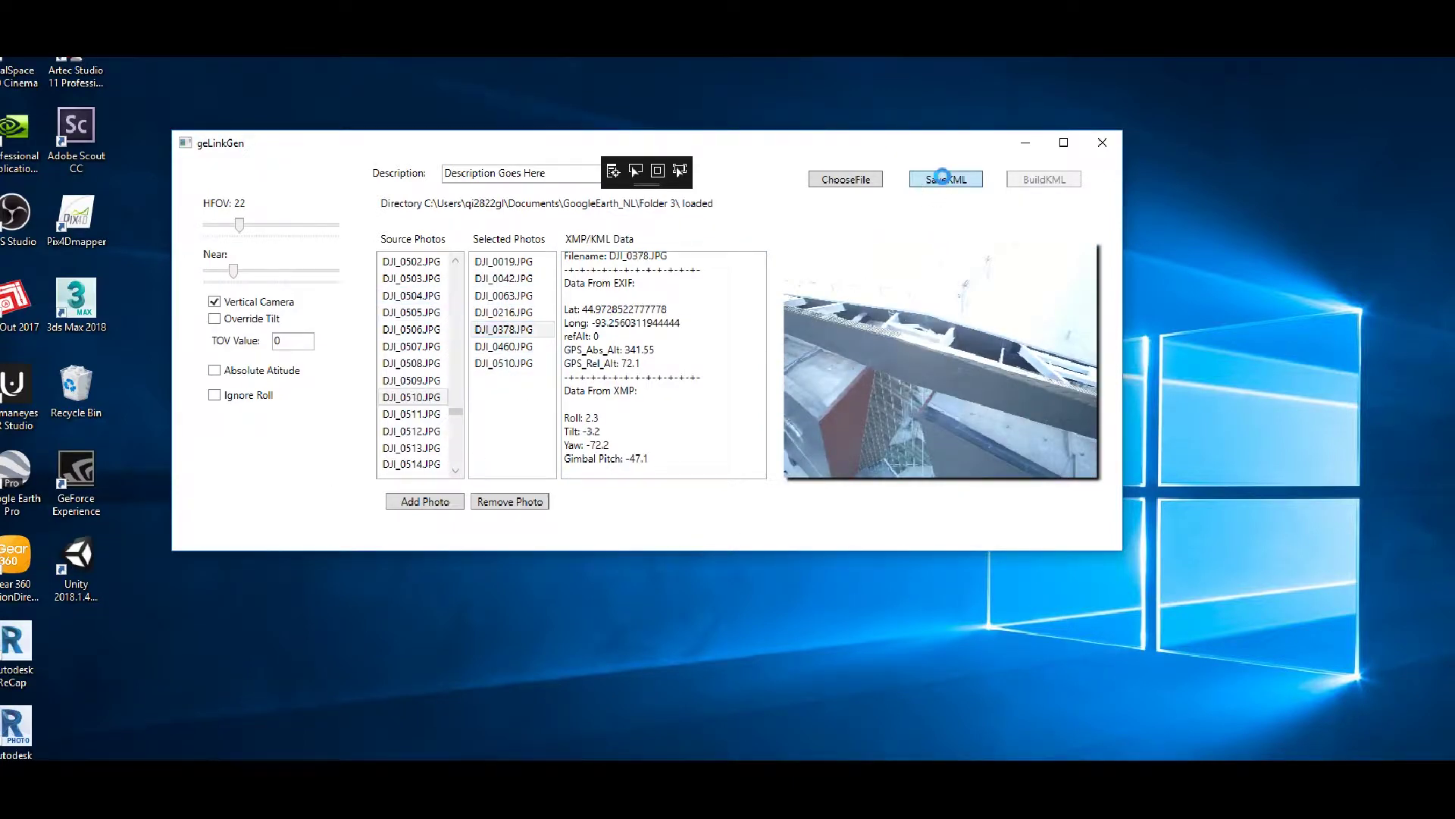
pyautogui.click(455, 195)
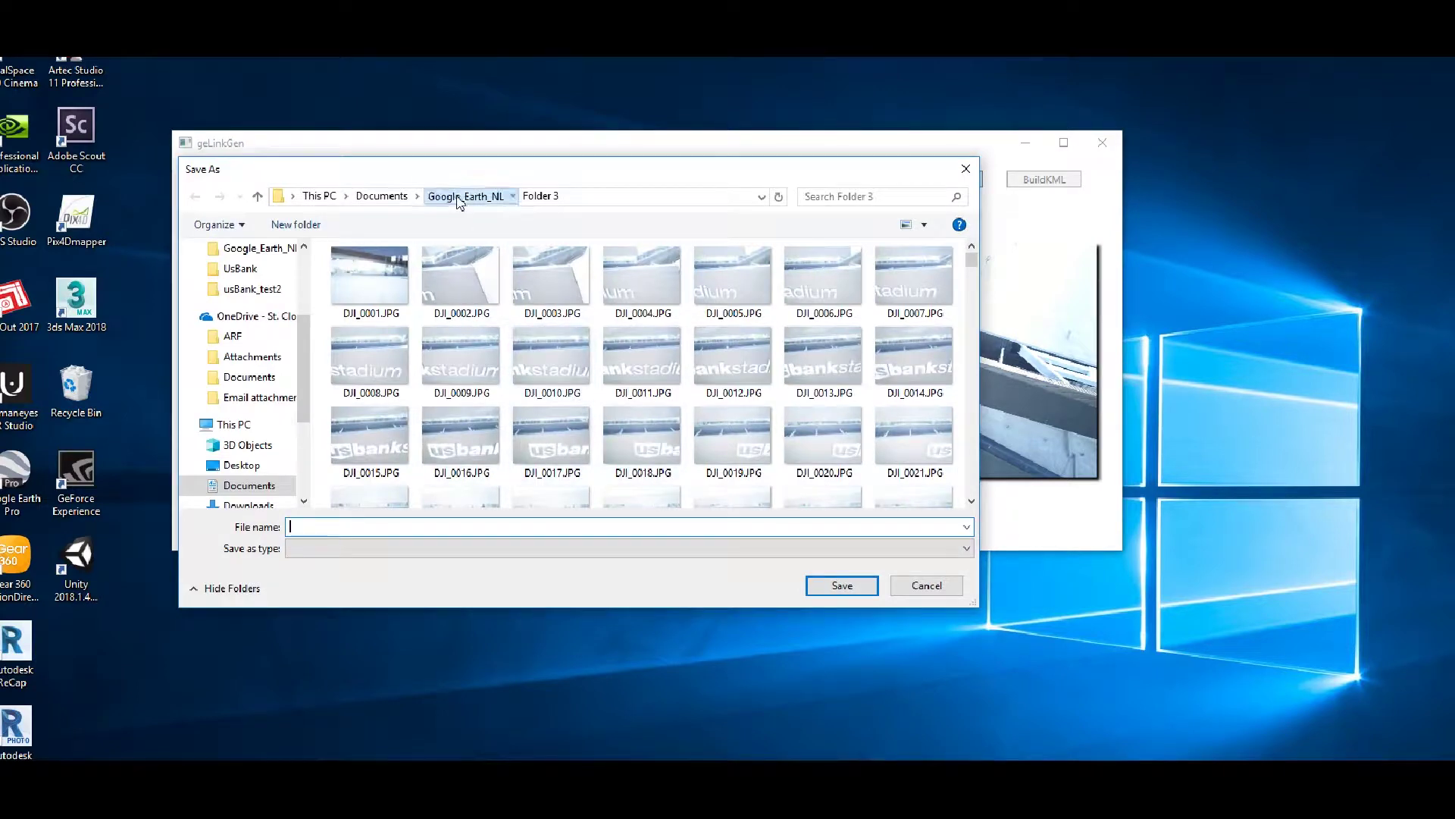
pyautogui.scroll(-1, 754, 389)
pyautogui.click(552, 448)
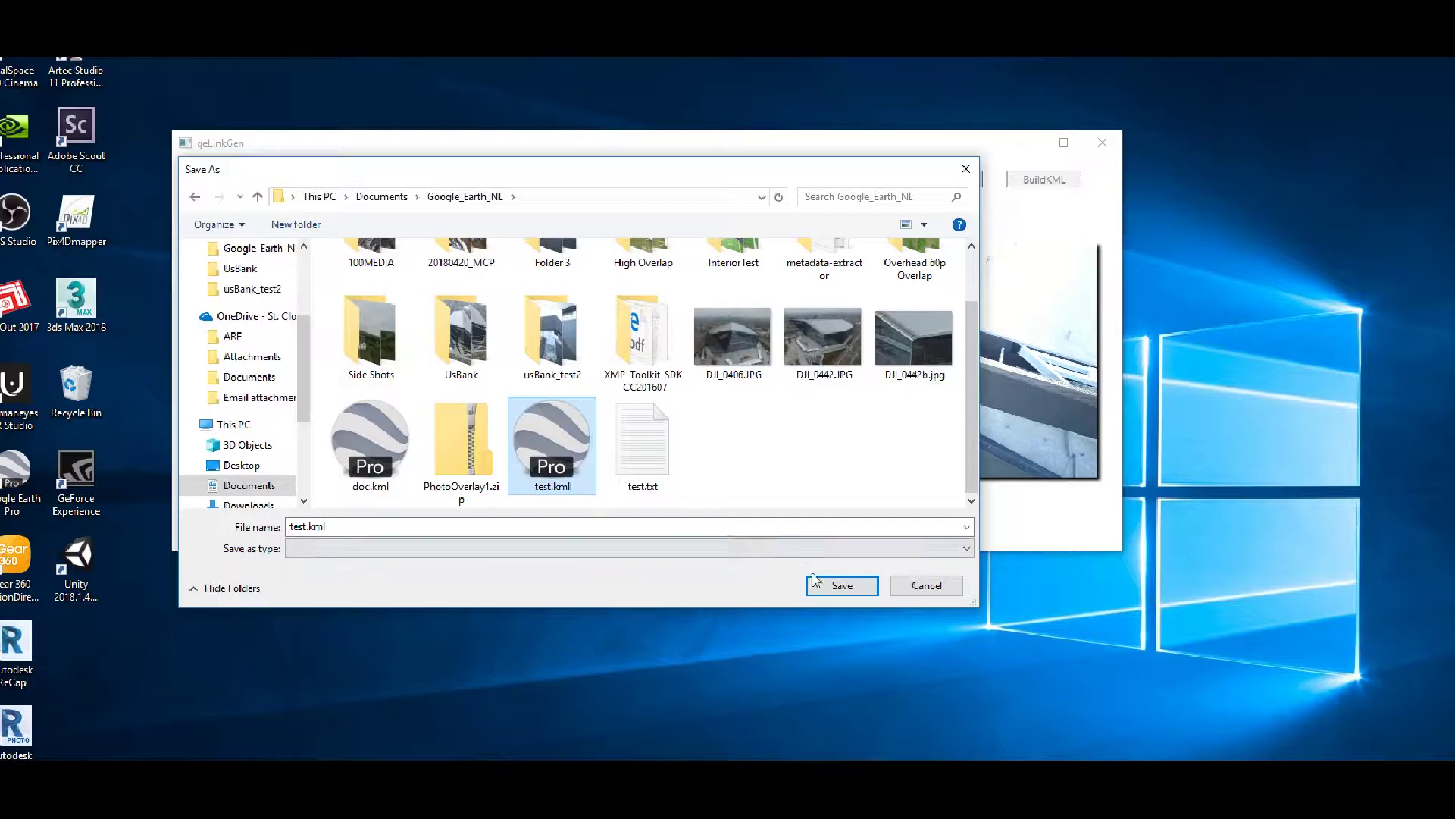
pyautogui.click(835, 594)
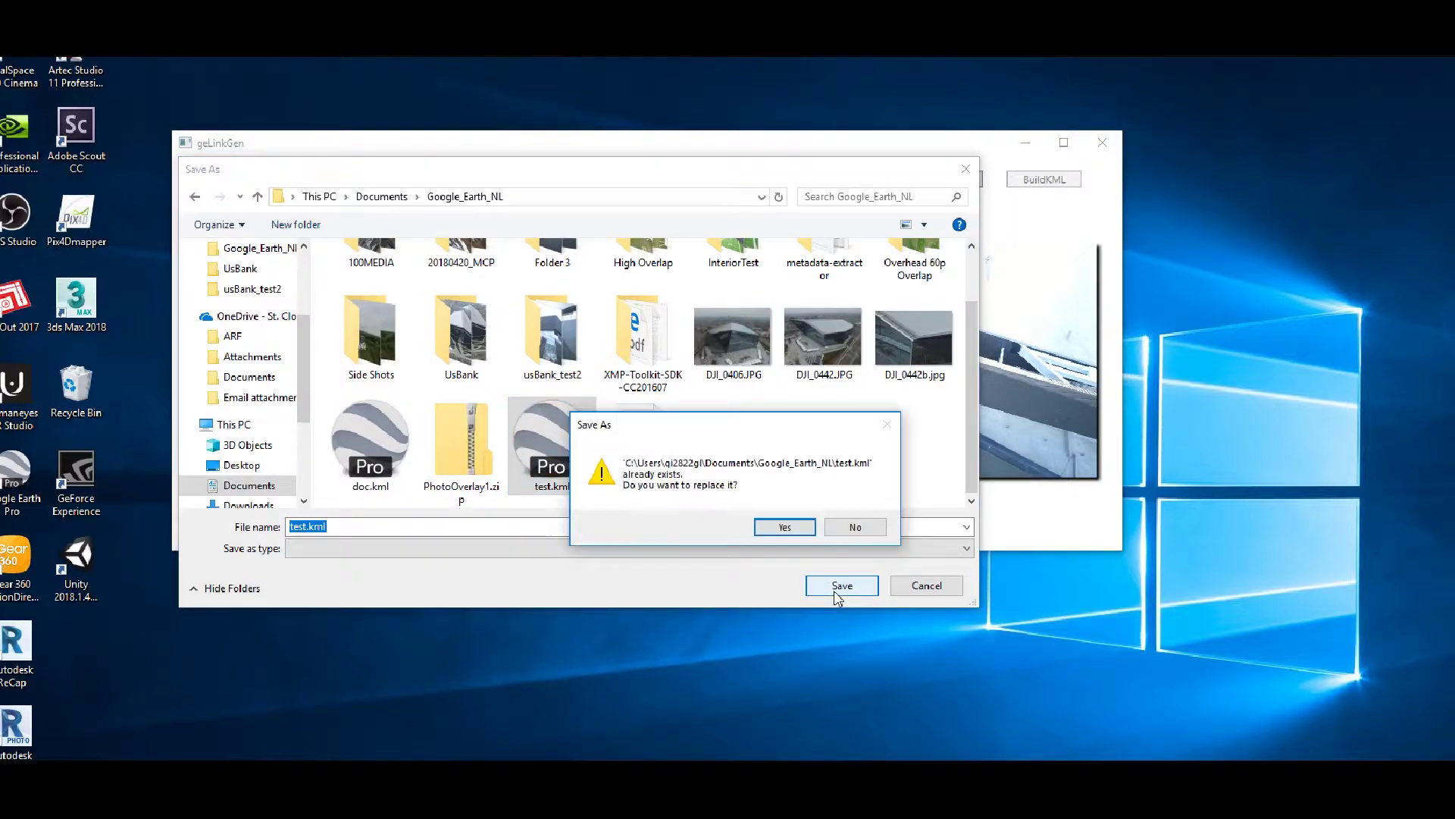
pyautogui.click(791, 529)
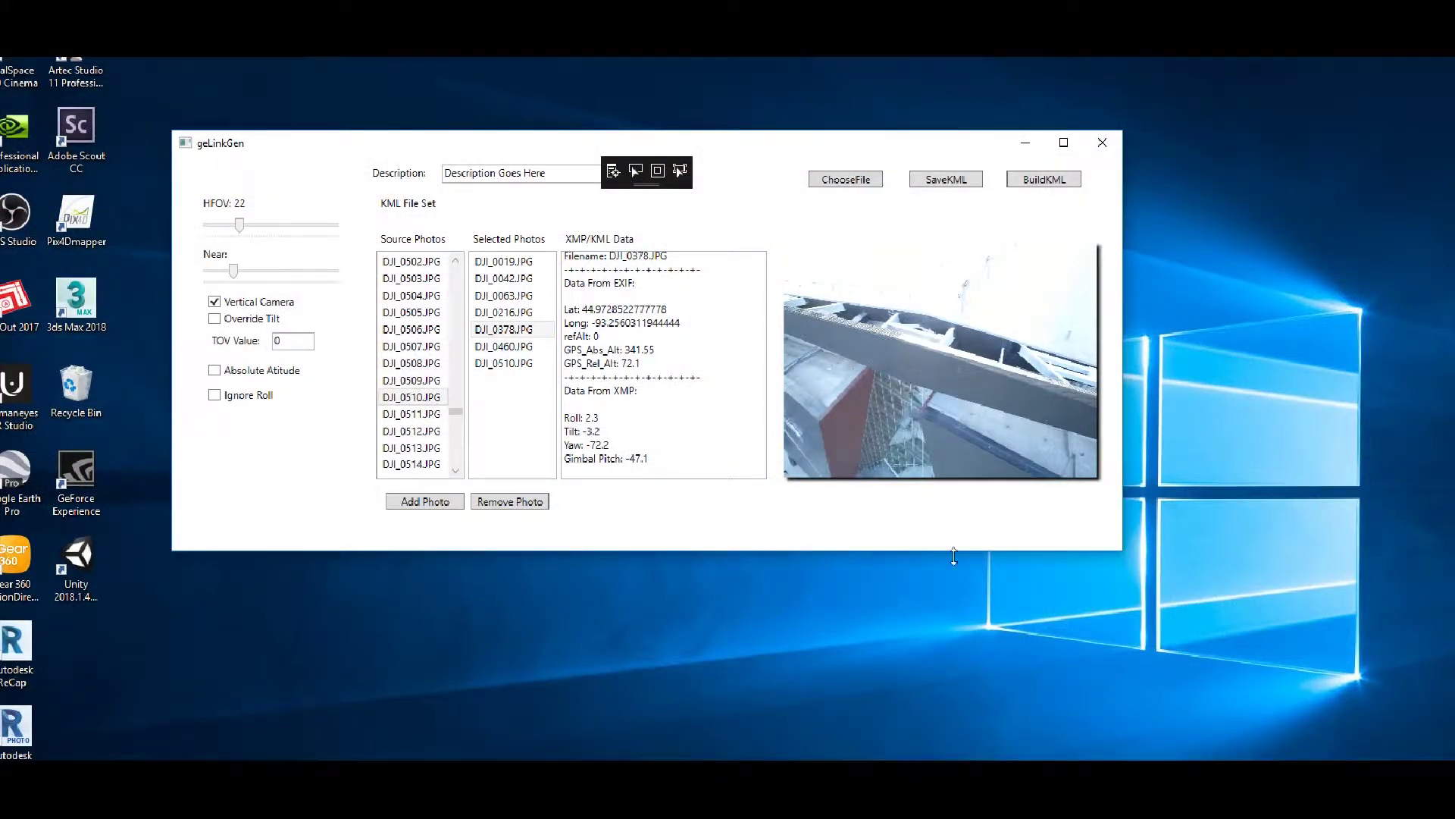
# Go through all the selected photos from DJI_0019.JPG to DJI_0510.JPG, examining each one's preview and metadata
pyautogui.click(530, 262)
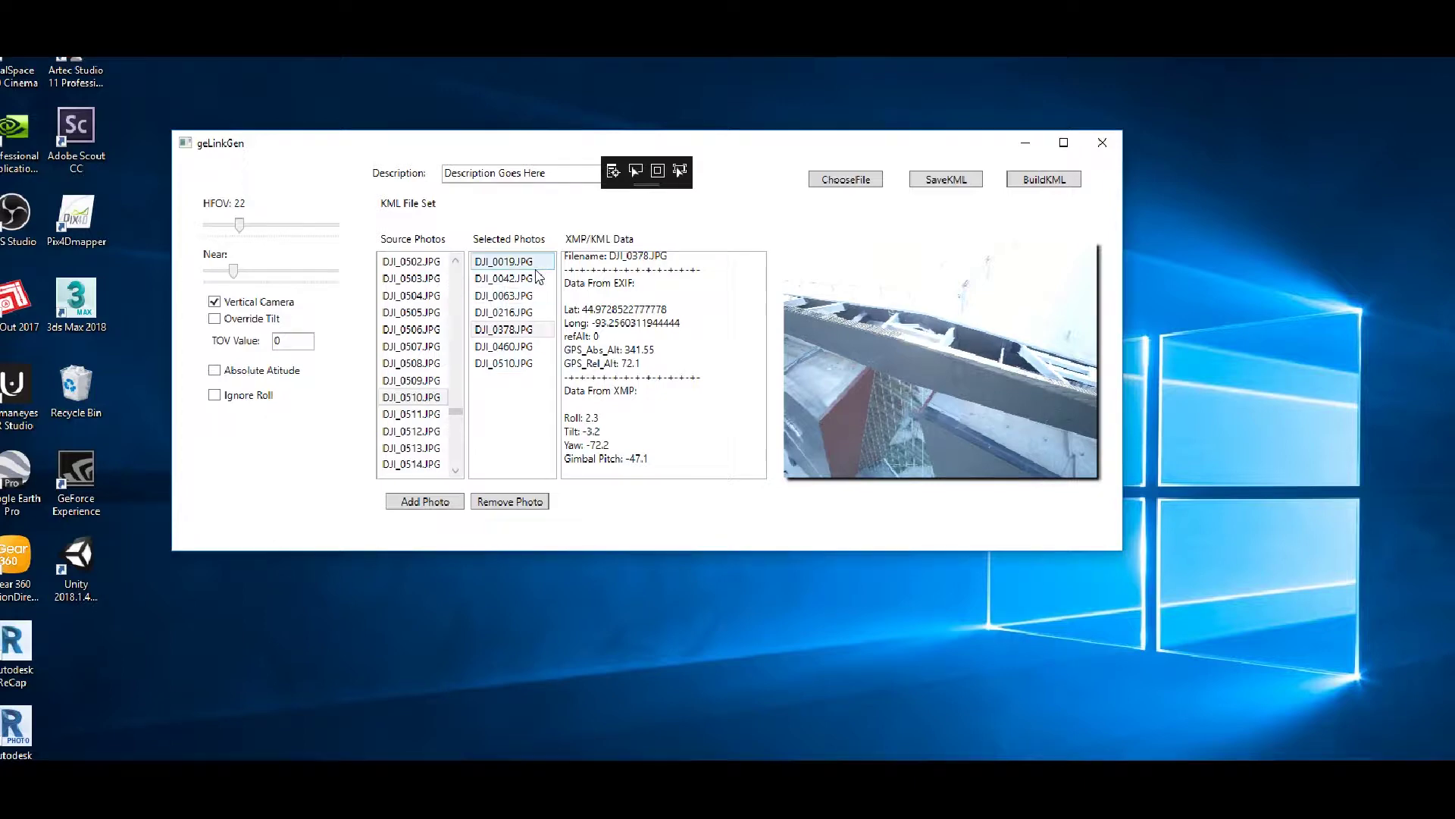
pyautogui.click(507, 278)
pyautogui.click(507, 296)
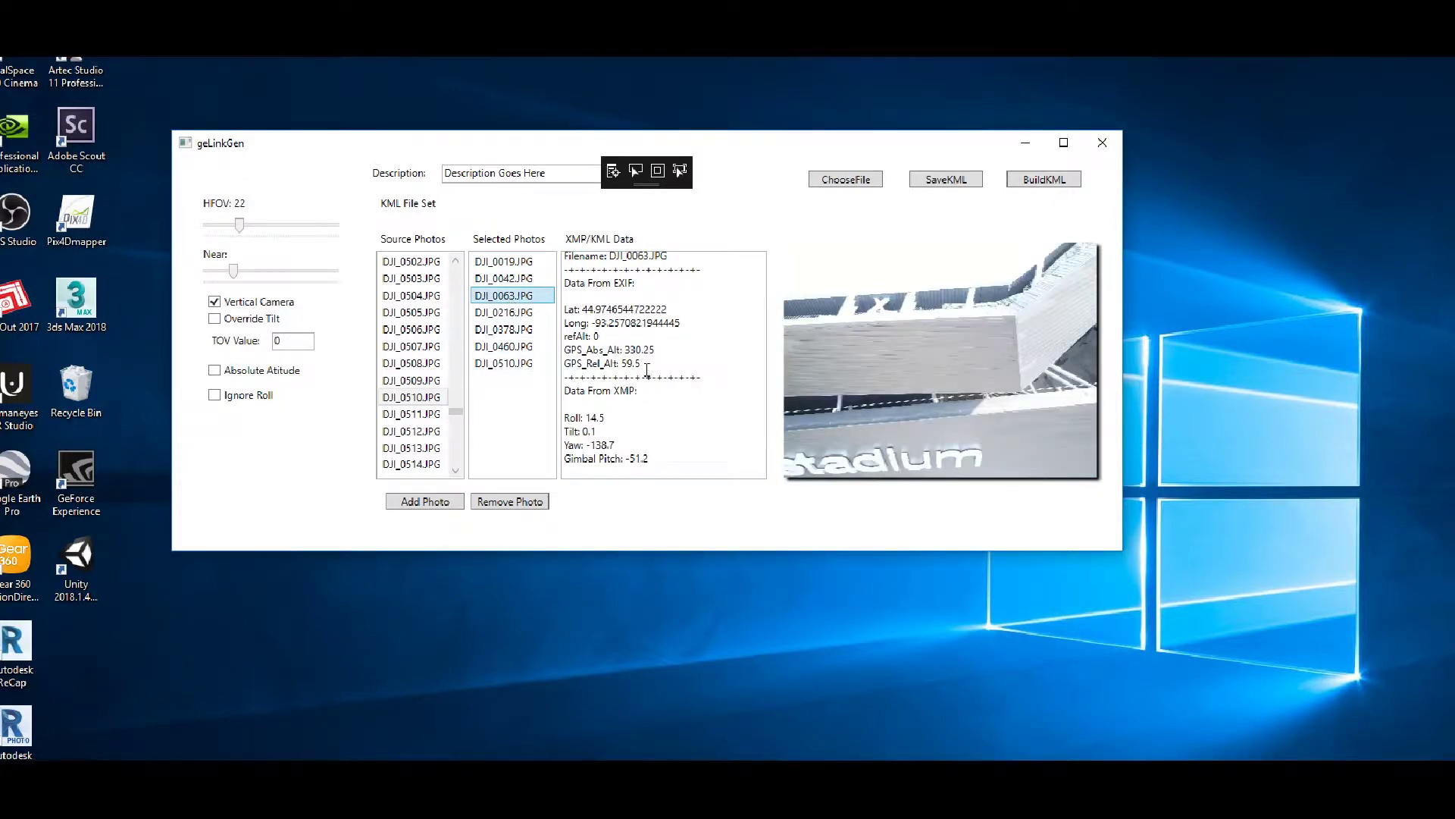
pyautogui.click(502, 313)
pyautogui.click(501, 329)
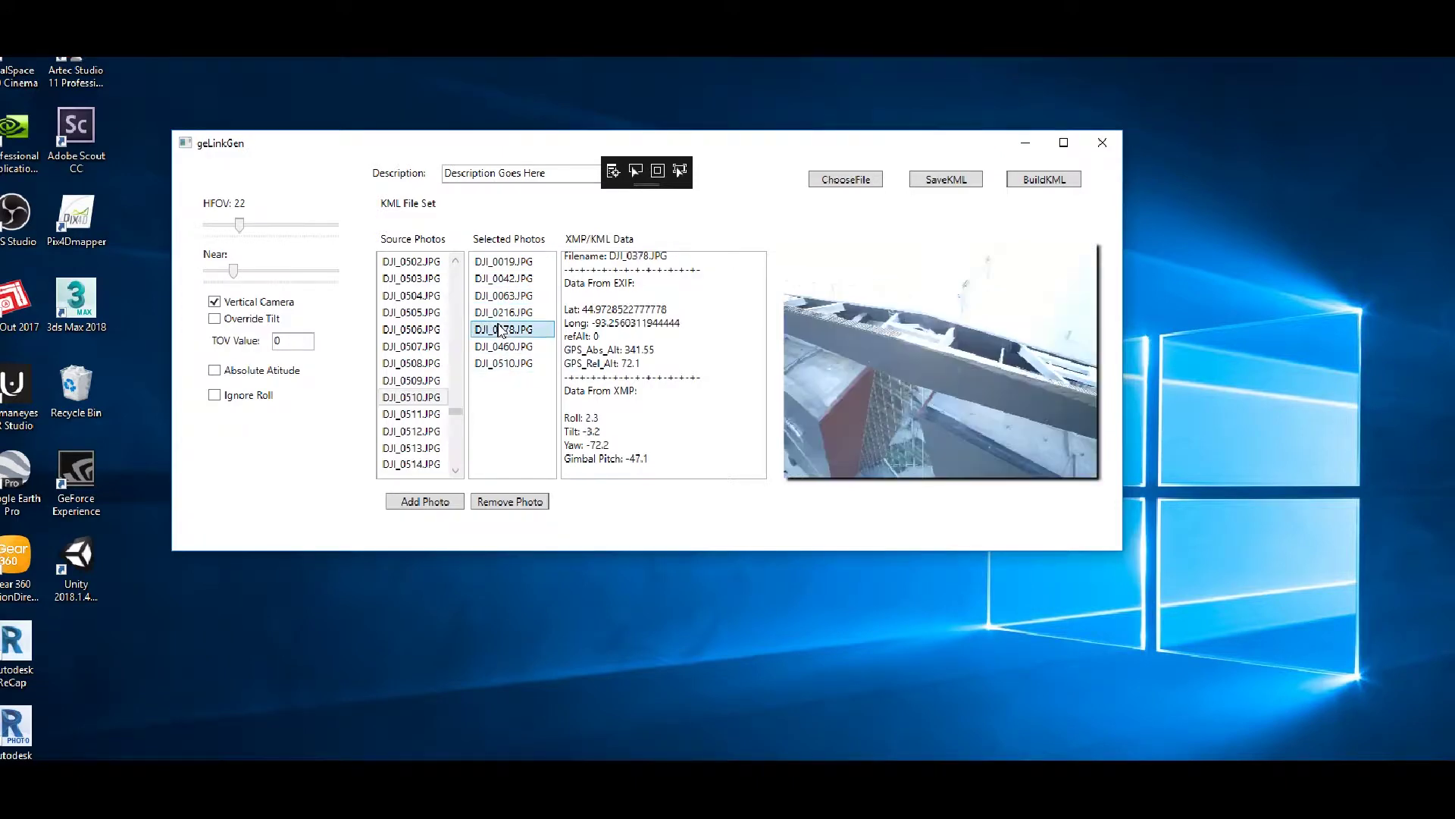
pyautogui.click(504, 346)
pyautogui.click(506, 363)
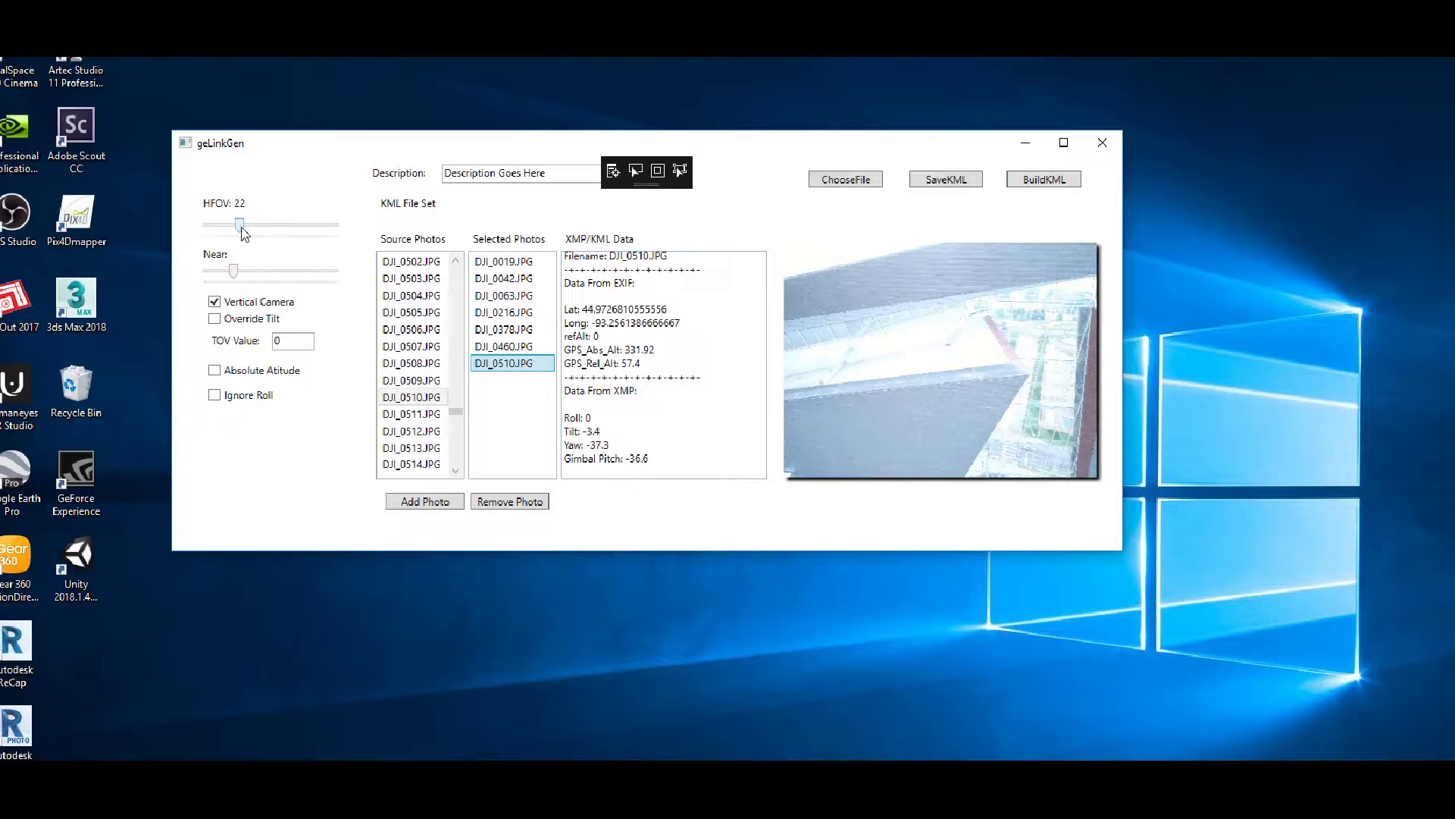
# Set HFOV to 39 and Near to 5.647, with Vertical Camera disabled and Ignore Roll enabled
pyautogui.moveTo(242, 233); pyautogui.dragTo(274, 241)
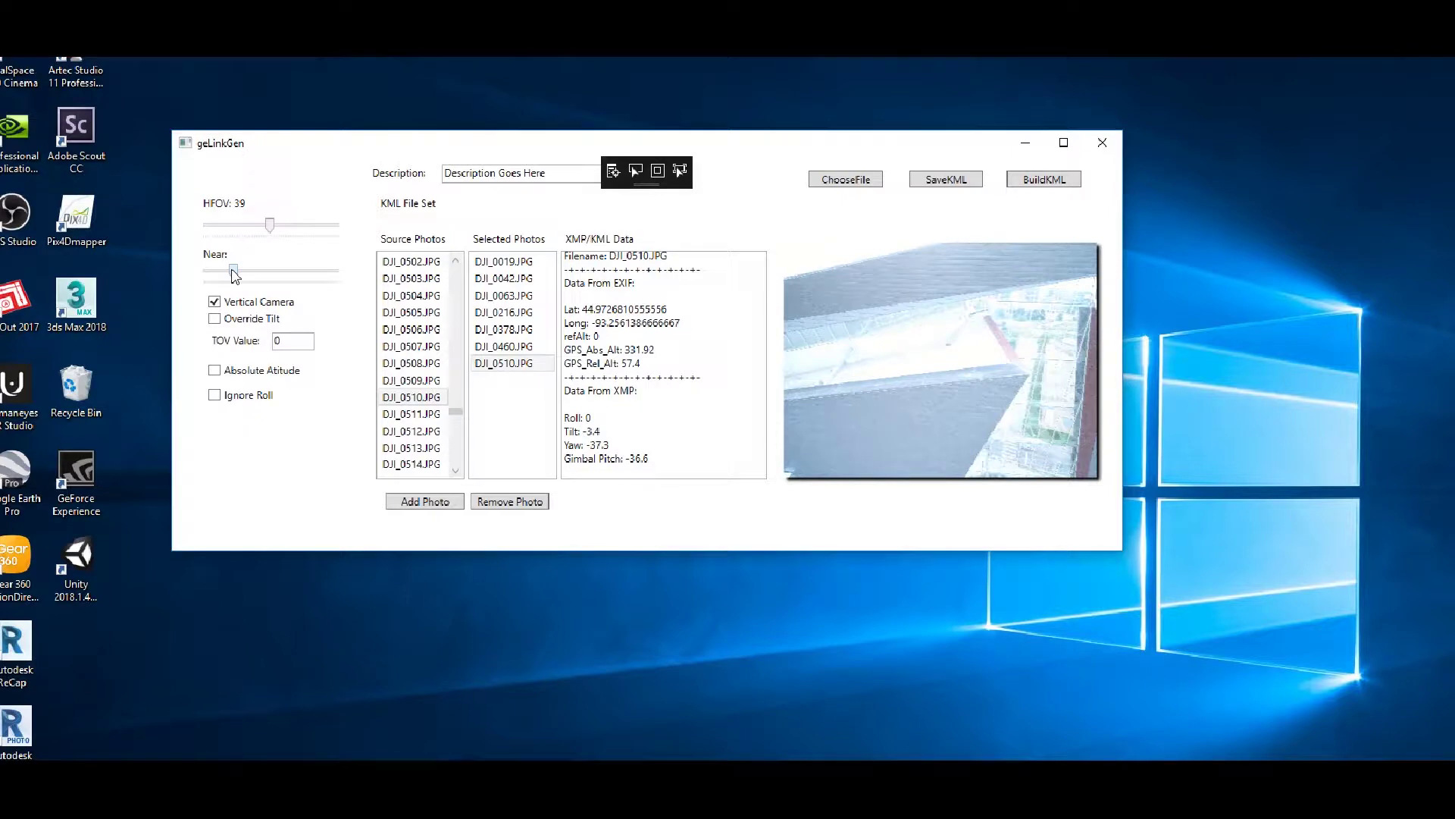
pyautogui.moveTo(234, 275); pyautogui.dragTo(210, 280)
pyautogui.moveTo(211, 280); pyautogui.dragTo(213, 283)
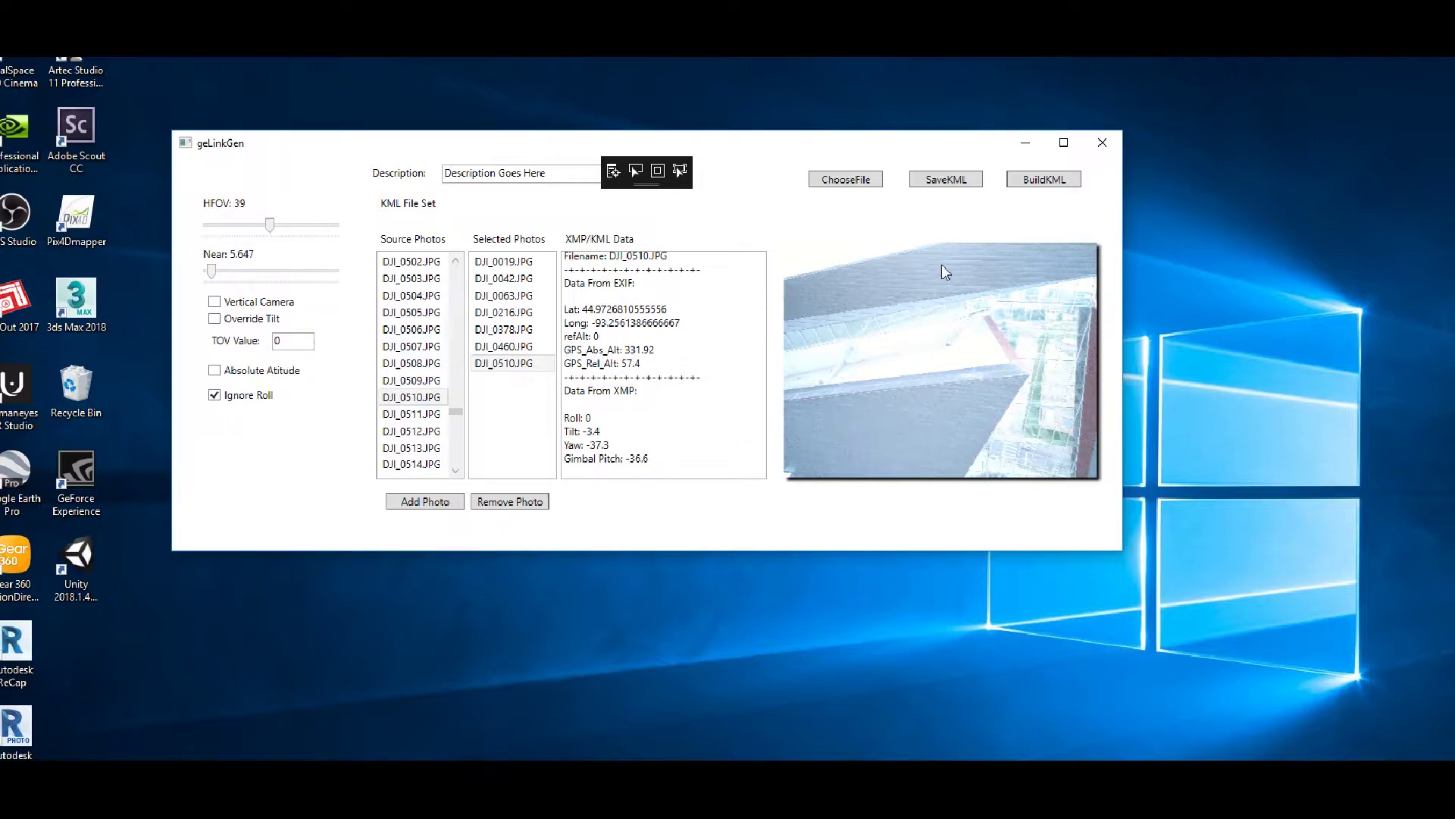
# Build the KML and read through the generated photo overlay code of the selected photos
pyautogui.click(1045, 182)
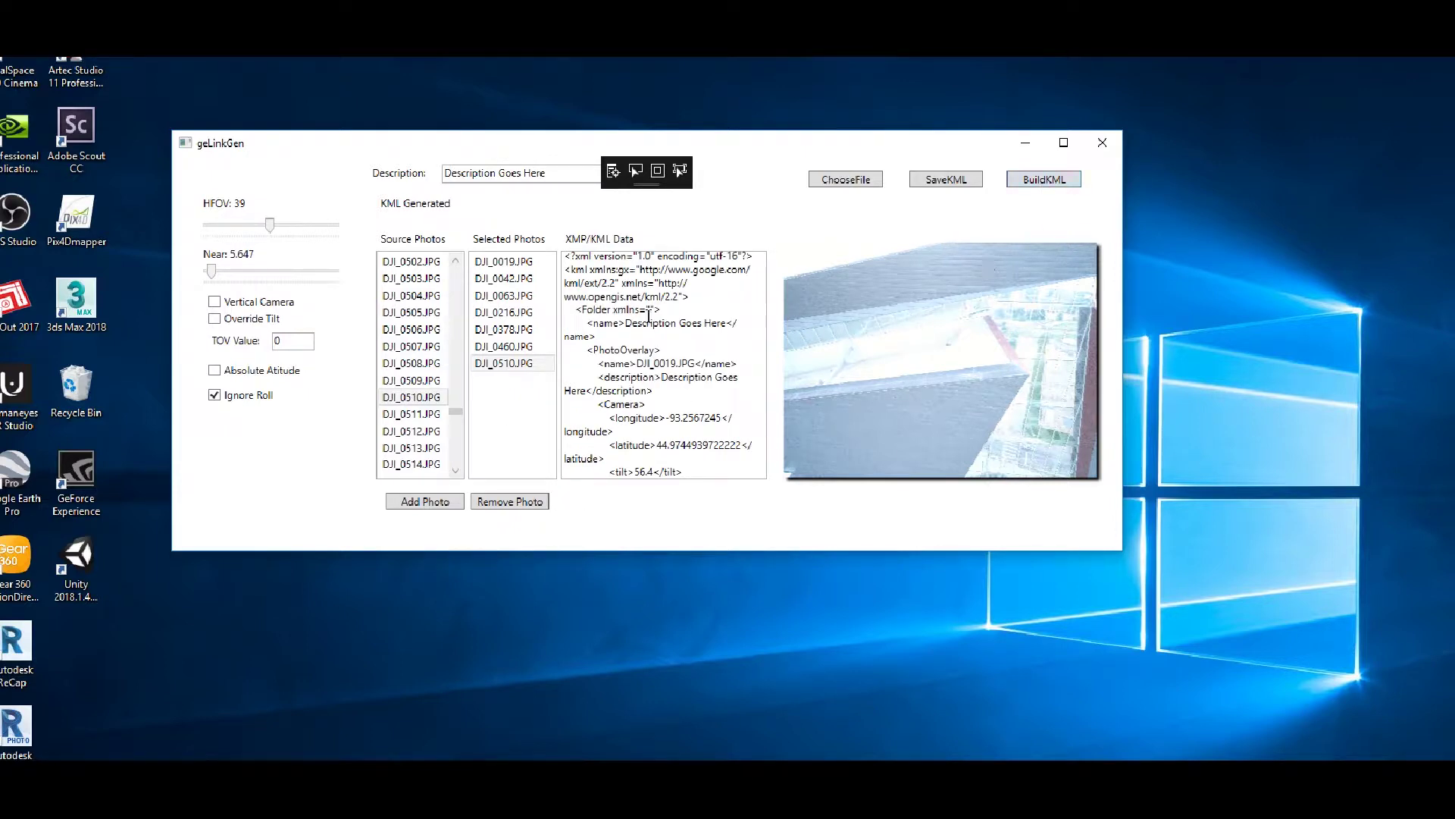
pyautogui.scroll(-10, 675, 323)
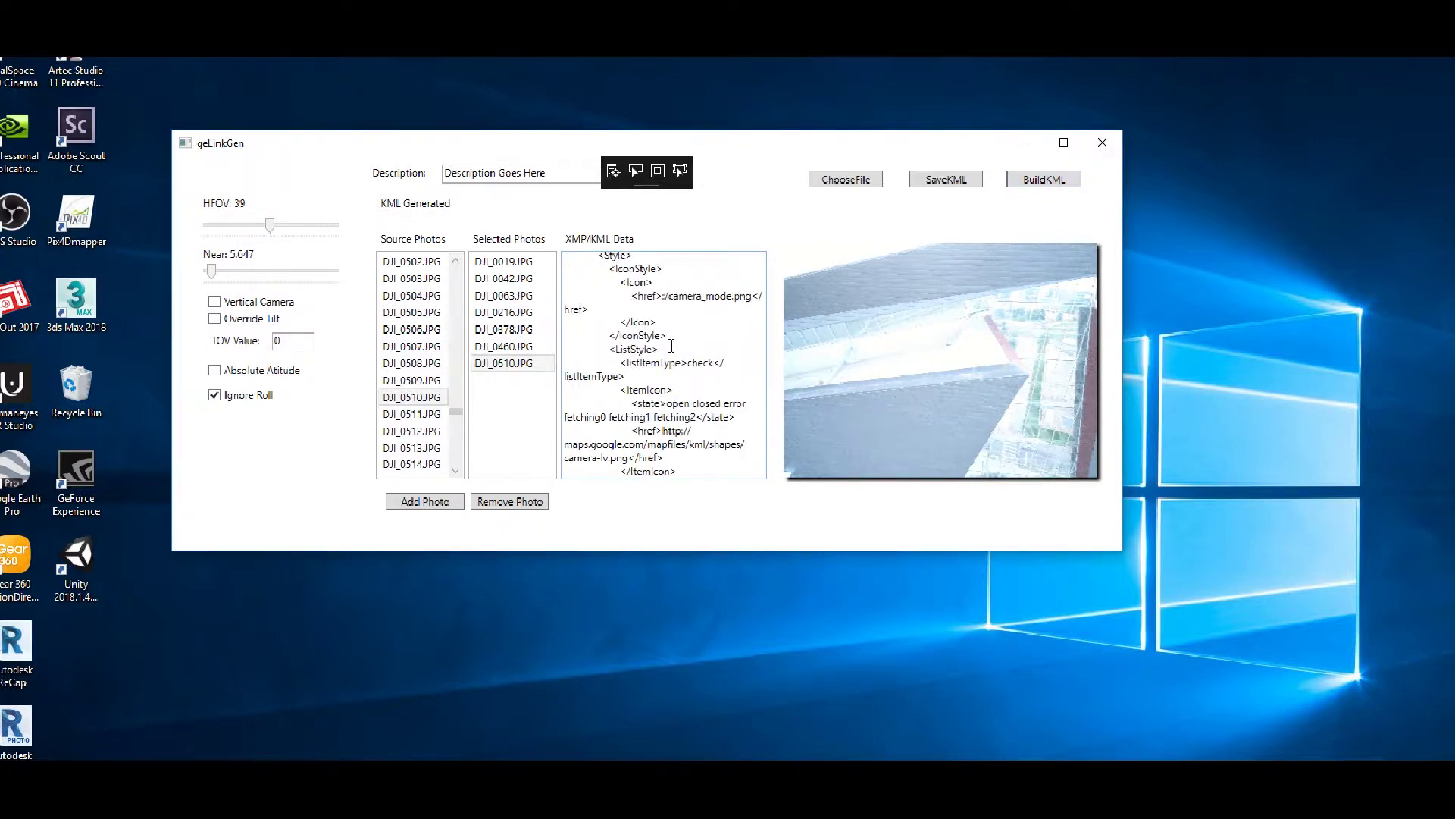
pyautogui.scroll(-3, 672, 345)
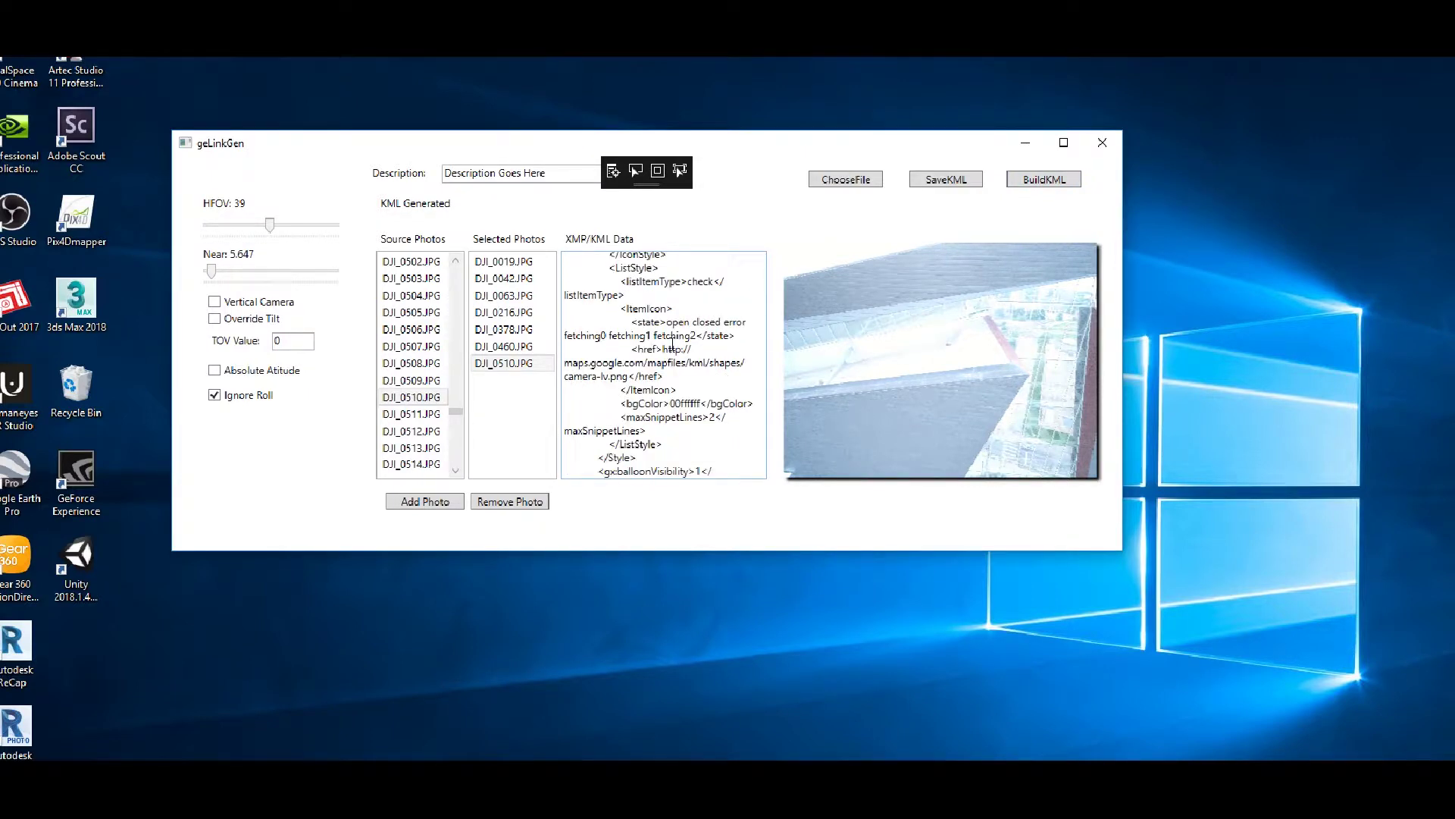
pyautogui.scroll(4, 670, 379)
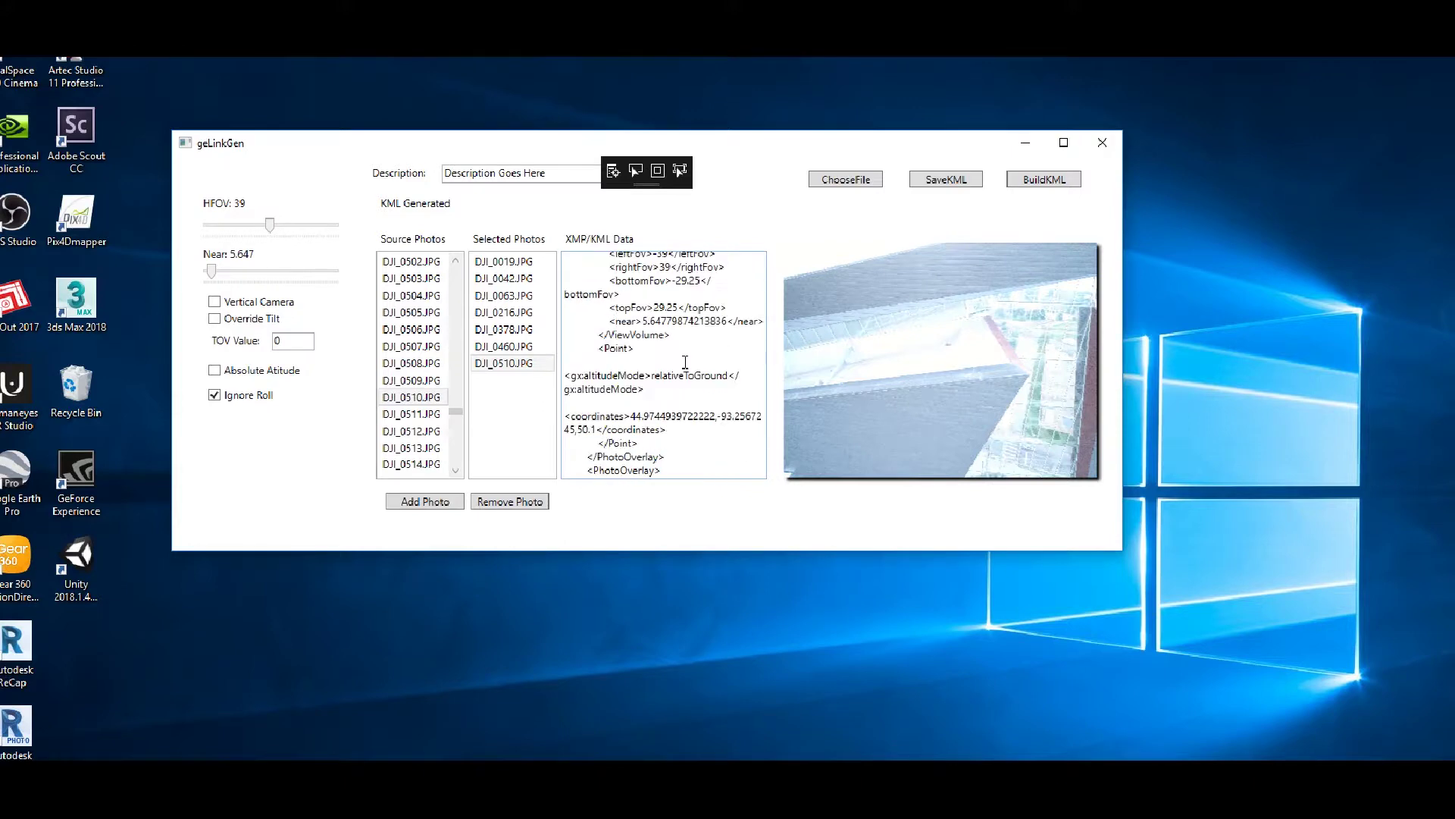
pyautogui.scroll(-15, 679, 393)
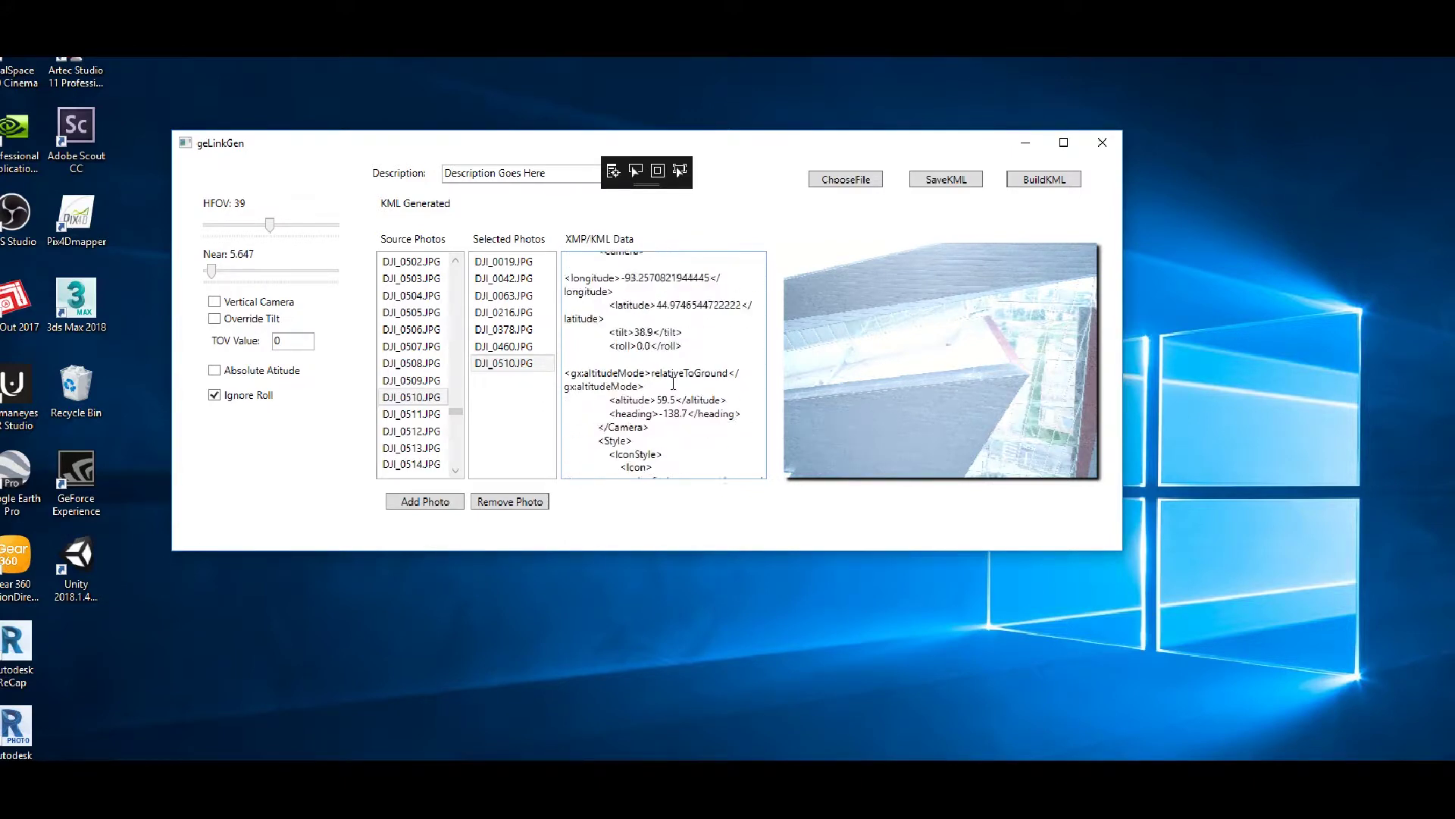
pyautogui.scroll(-10, 670, 382)
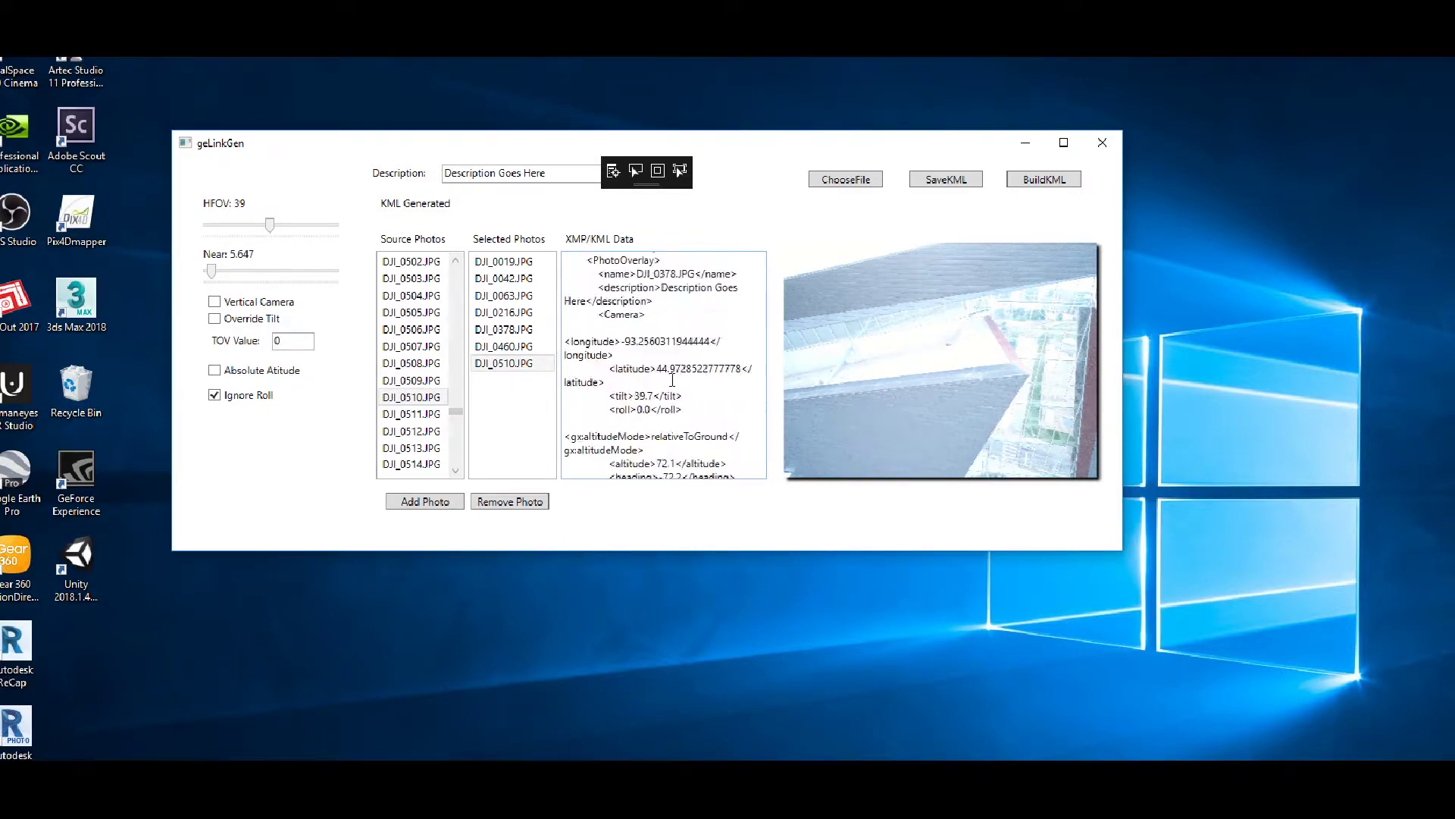
pyautogui.scroll(-10, 668, 385)
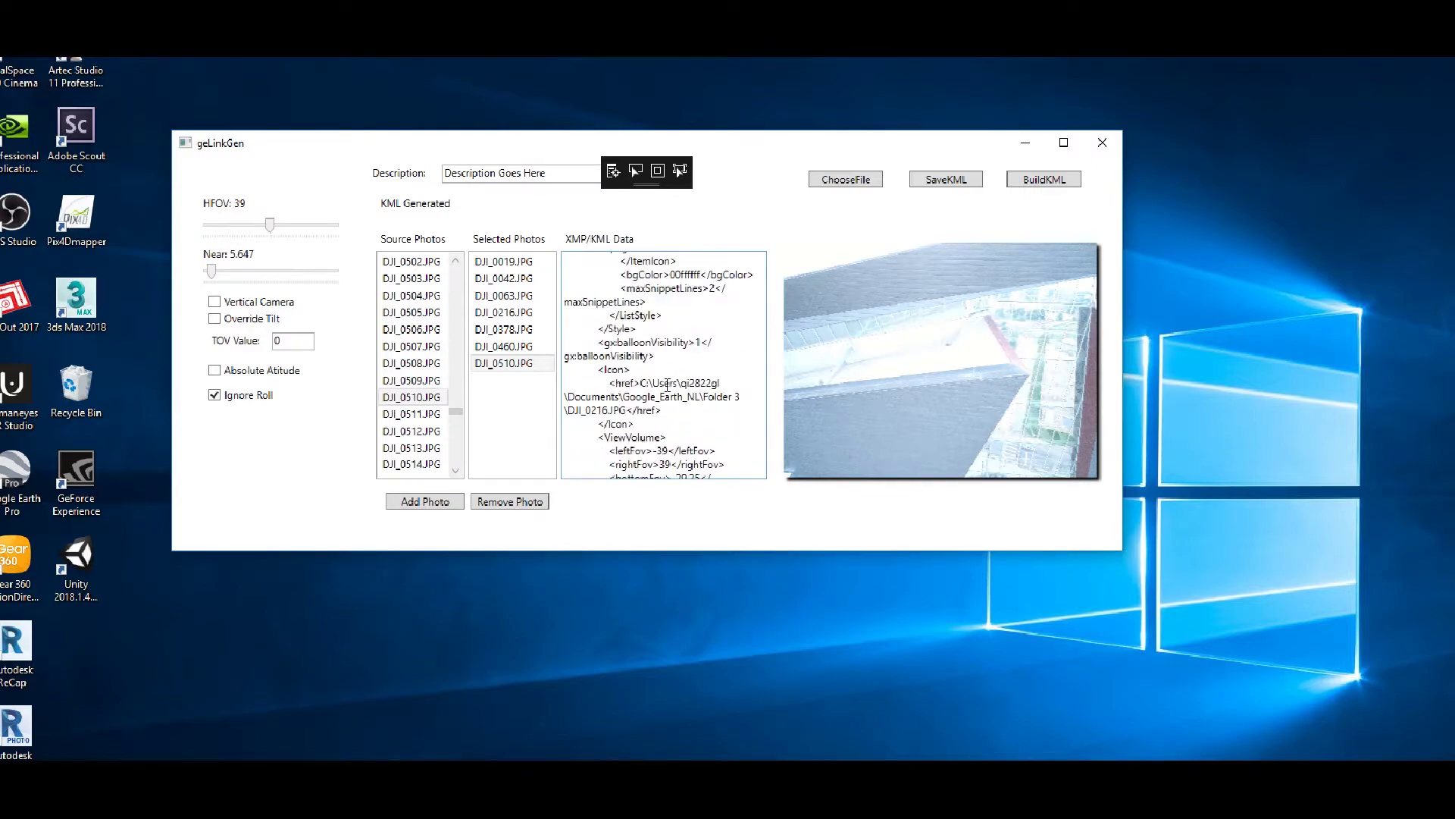
pyautogui.scroll(-10, 667, 386)
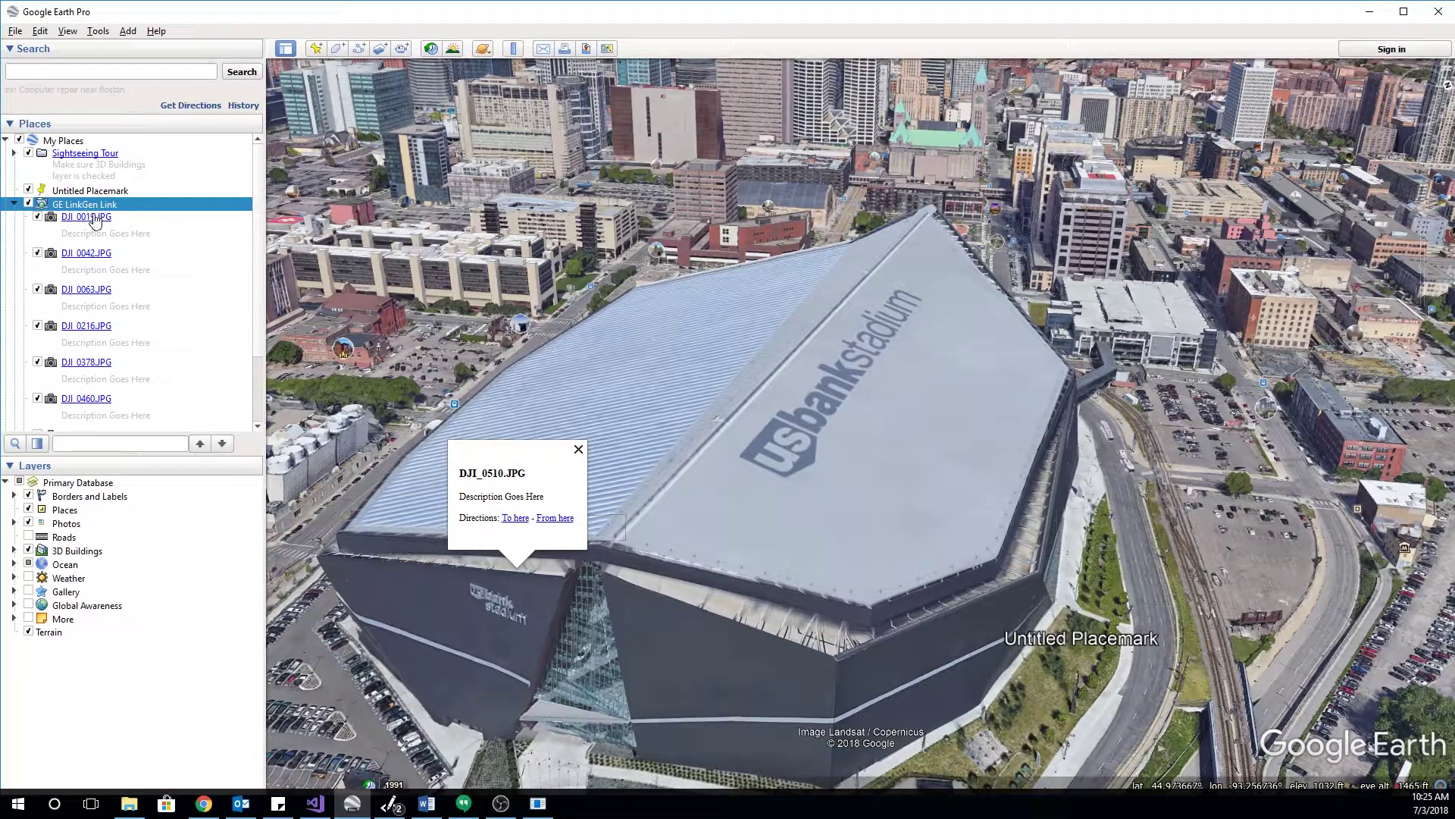
# Switch to Google Earth Pro, open the DJI_0042.JPG photo overlay and examine its roof-edge details up close
pyautogui.scroll(-2, 123, 269)
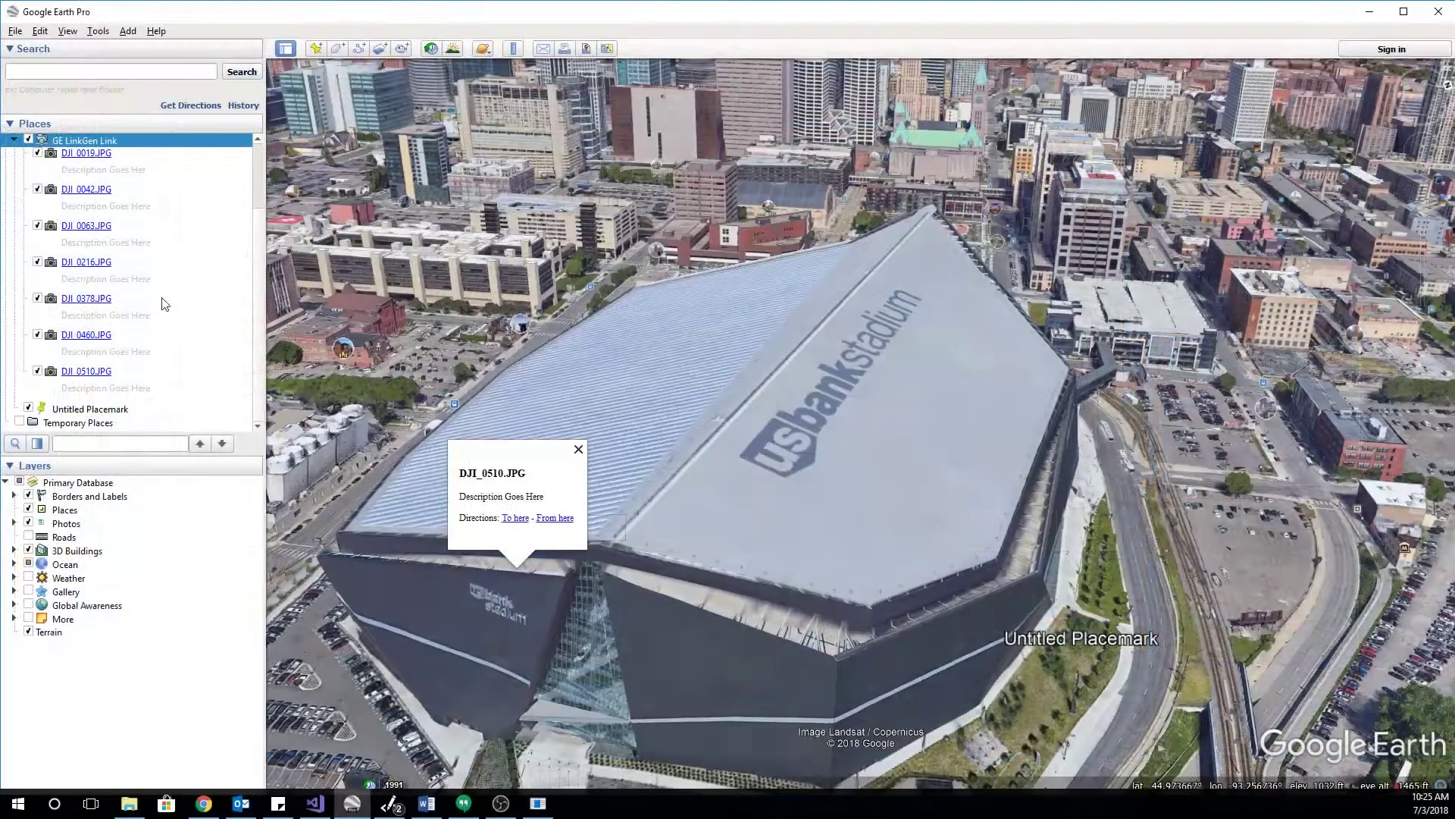
pyautogui.click(87, 190)
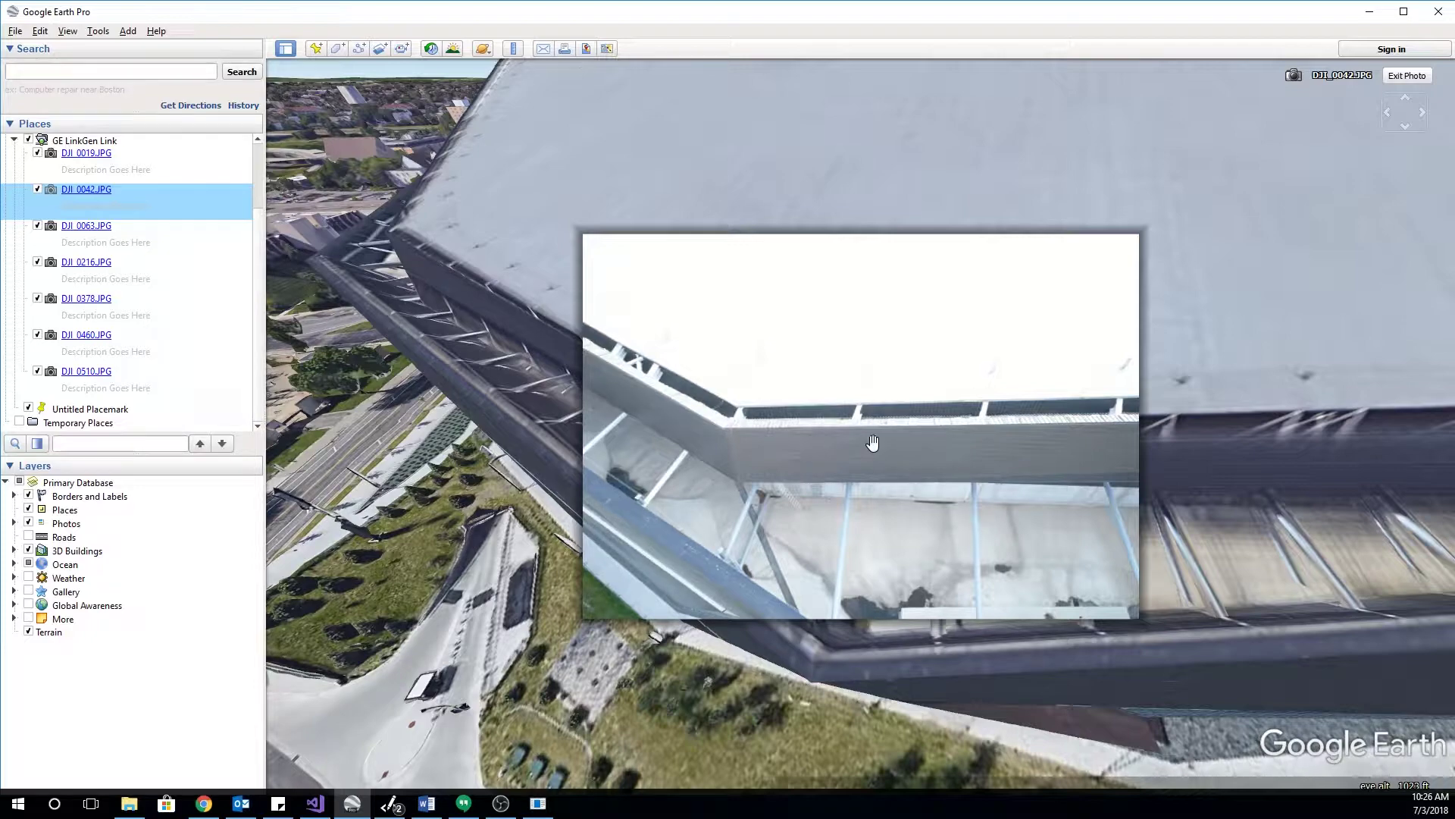
pyautogui.scroll(5, 886, 428)
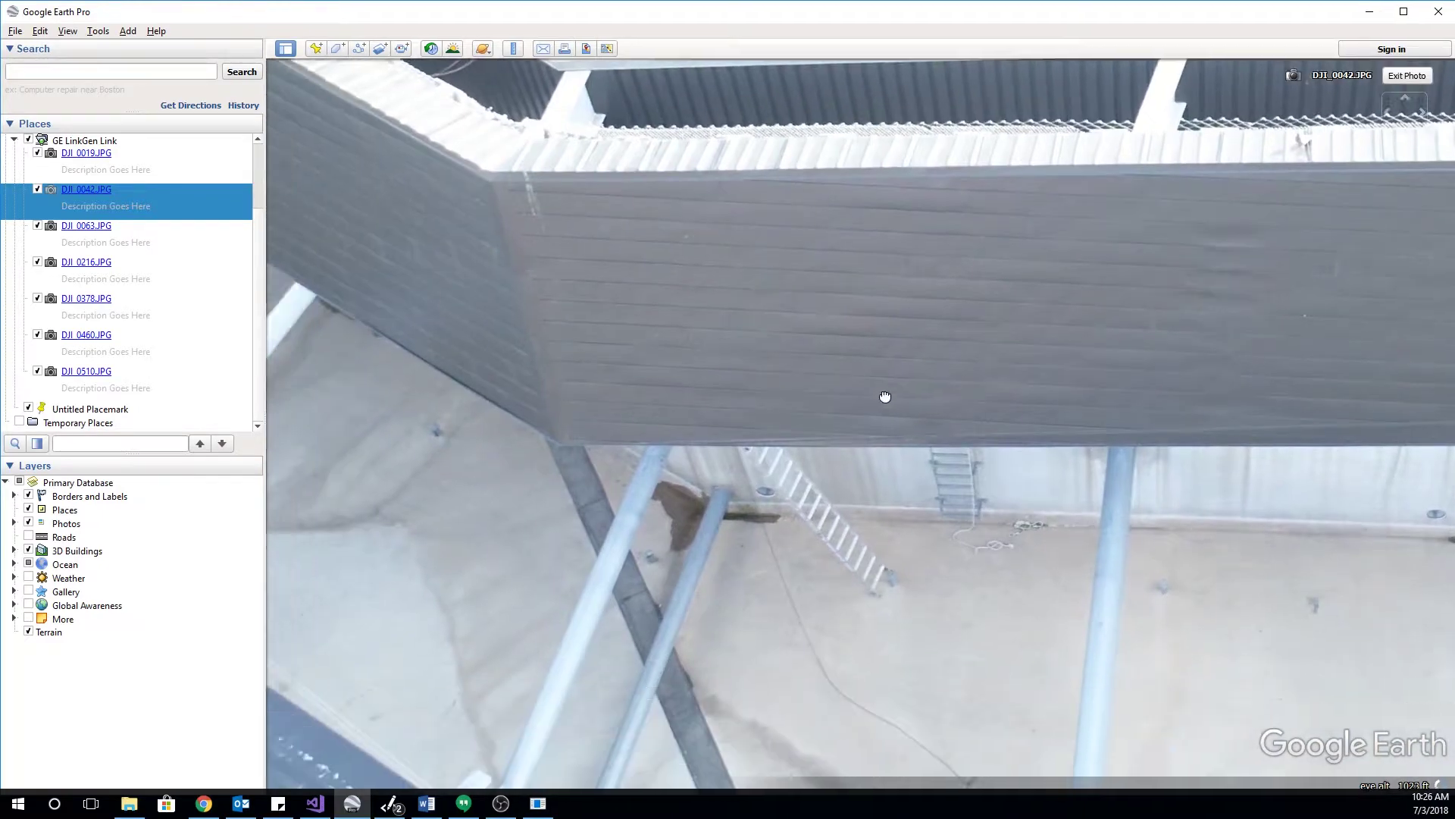
pyautogui.moveTo(885, 397); pyautogui.dragTo(968, 253)
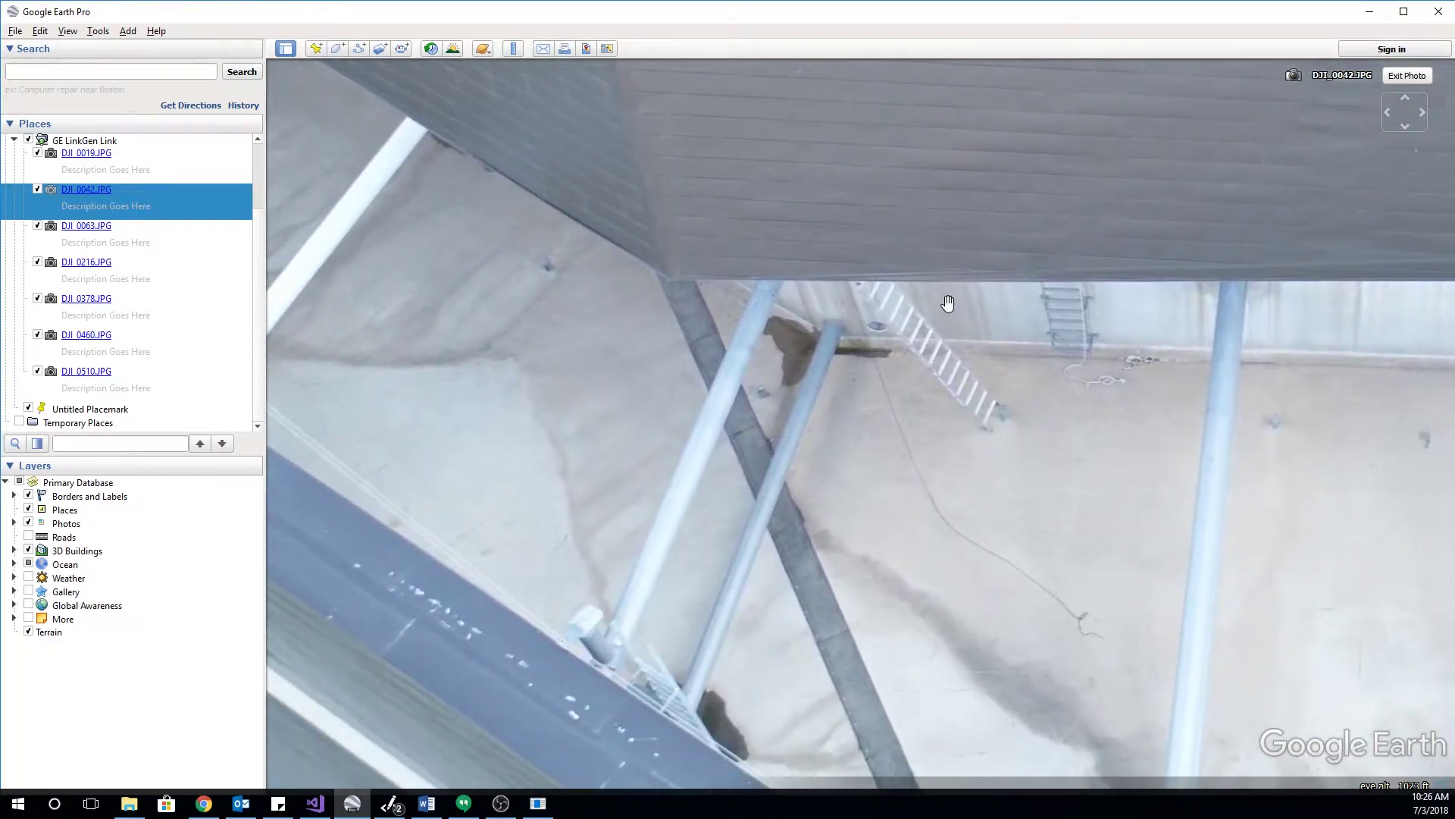
pyautogui.moveTo(647, 553); pyautogui.dragTo(790, 476)
pyautogui.scroll(4, 756, 503)
pyautogui.scroll(-5, 987, 407)
pyautogui.scroll(-5, 815, 410)
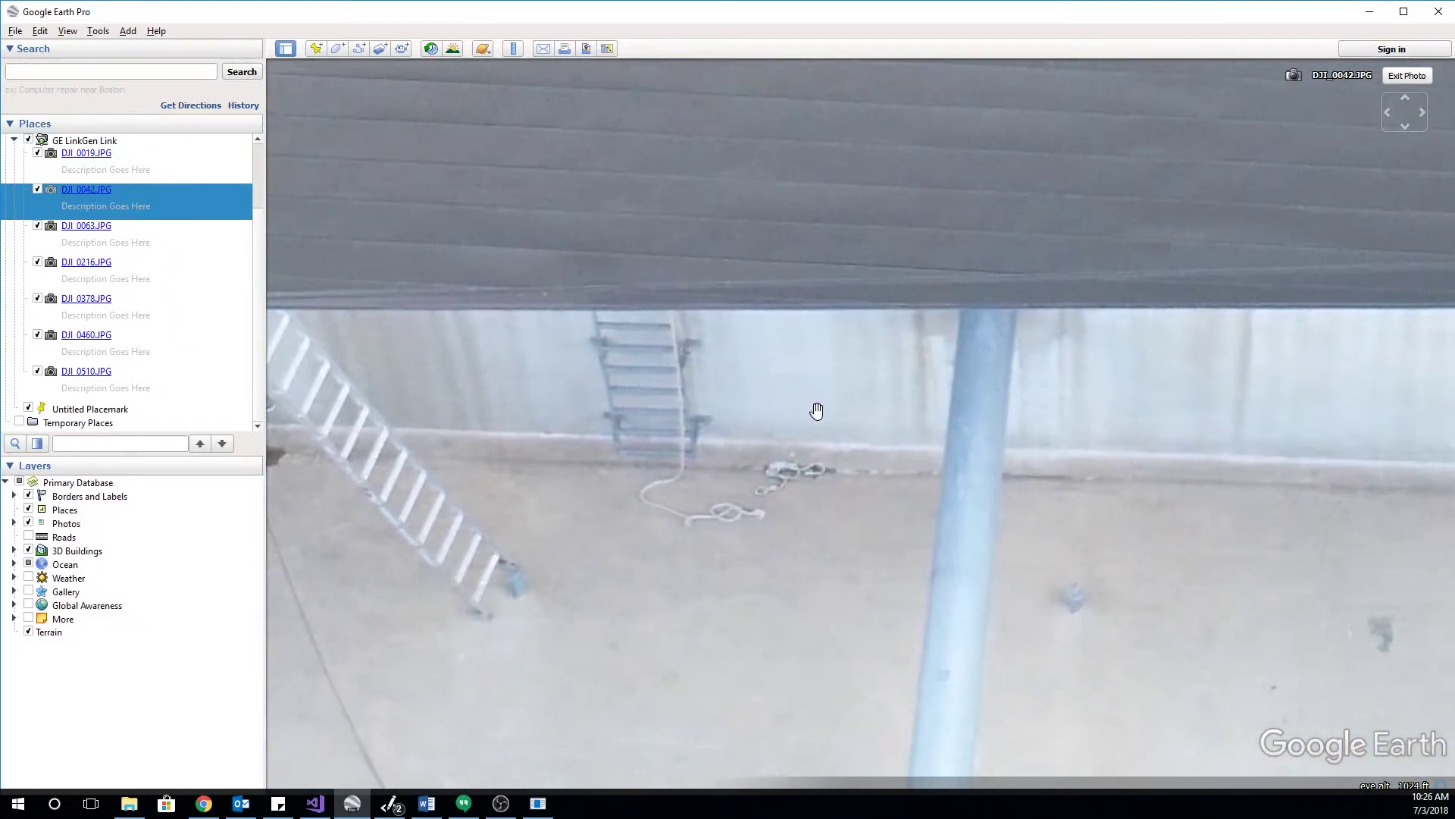
pyautogui.scroll(-5, 974, 458)
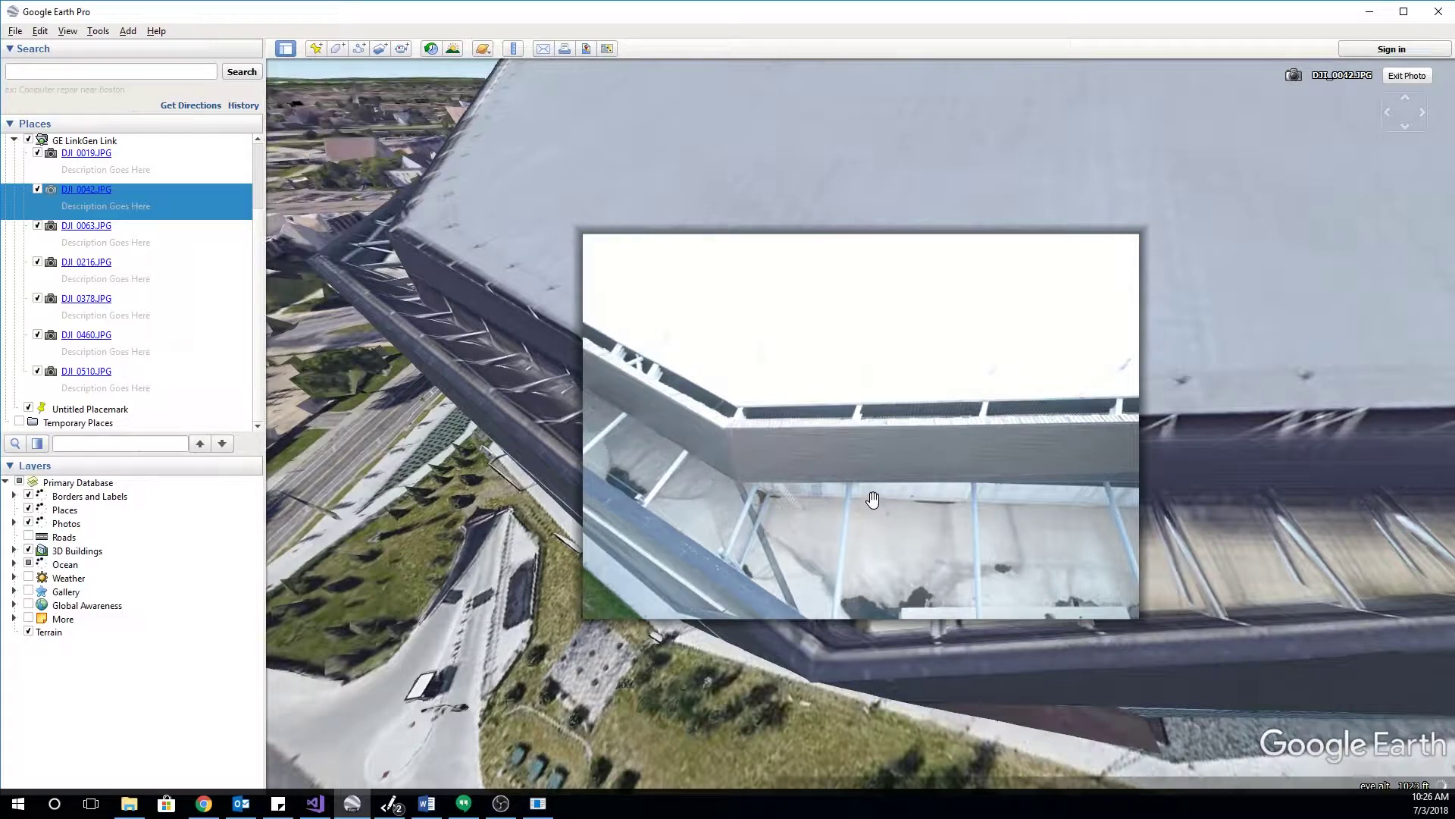
# Exit the photo, inspect its placement on the stadium model from a lower angle, and open DJI_0460.JPG
pyautogui.click(1406, 76)
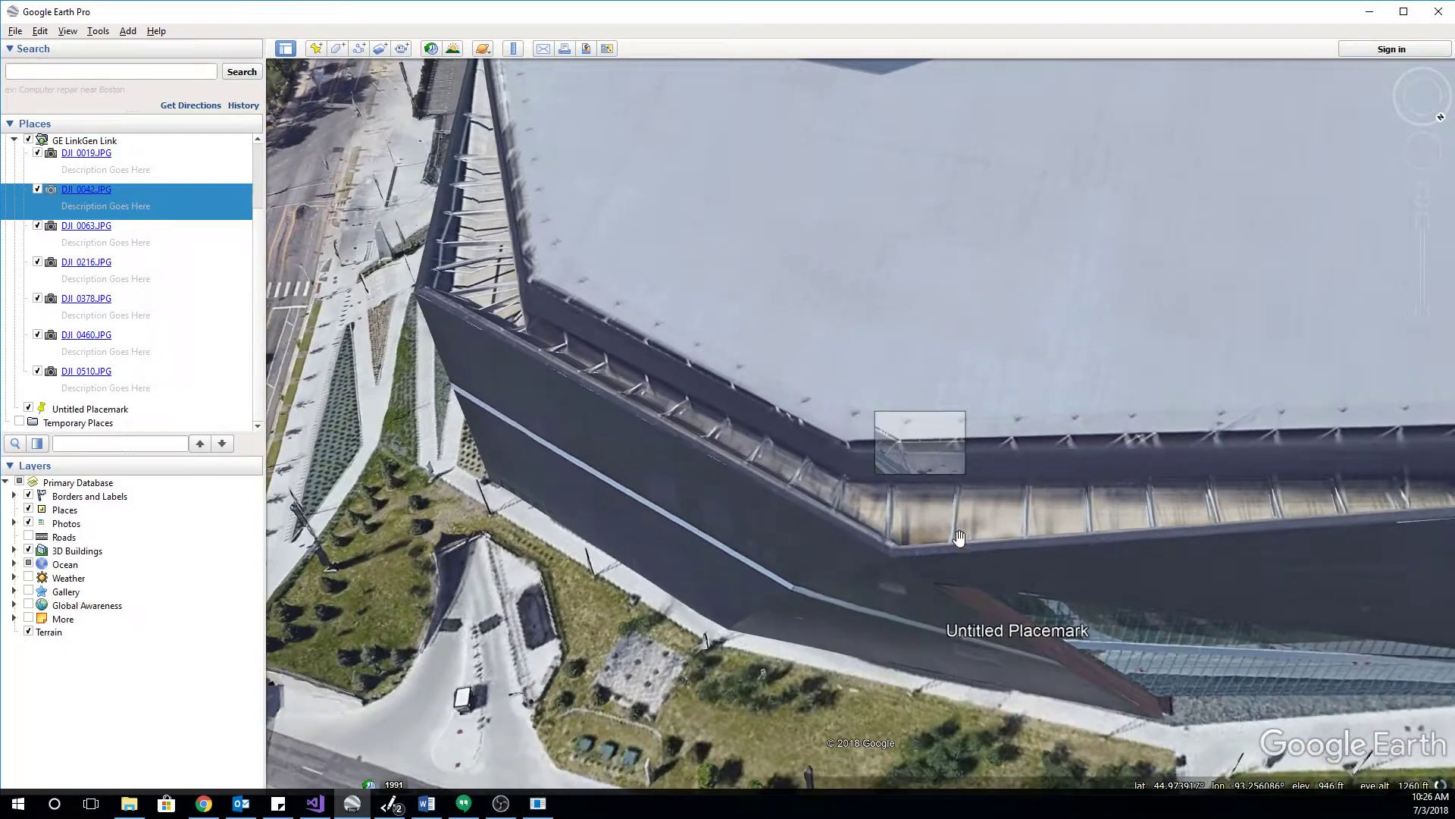
pyautogui.moveTo(946, 517); pyautogui.dragTo(996, 650, button='middle')
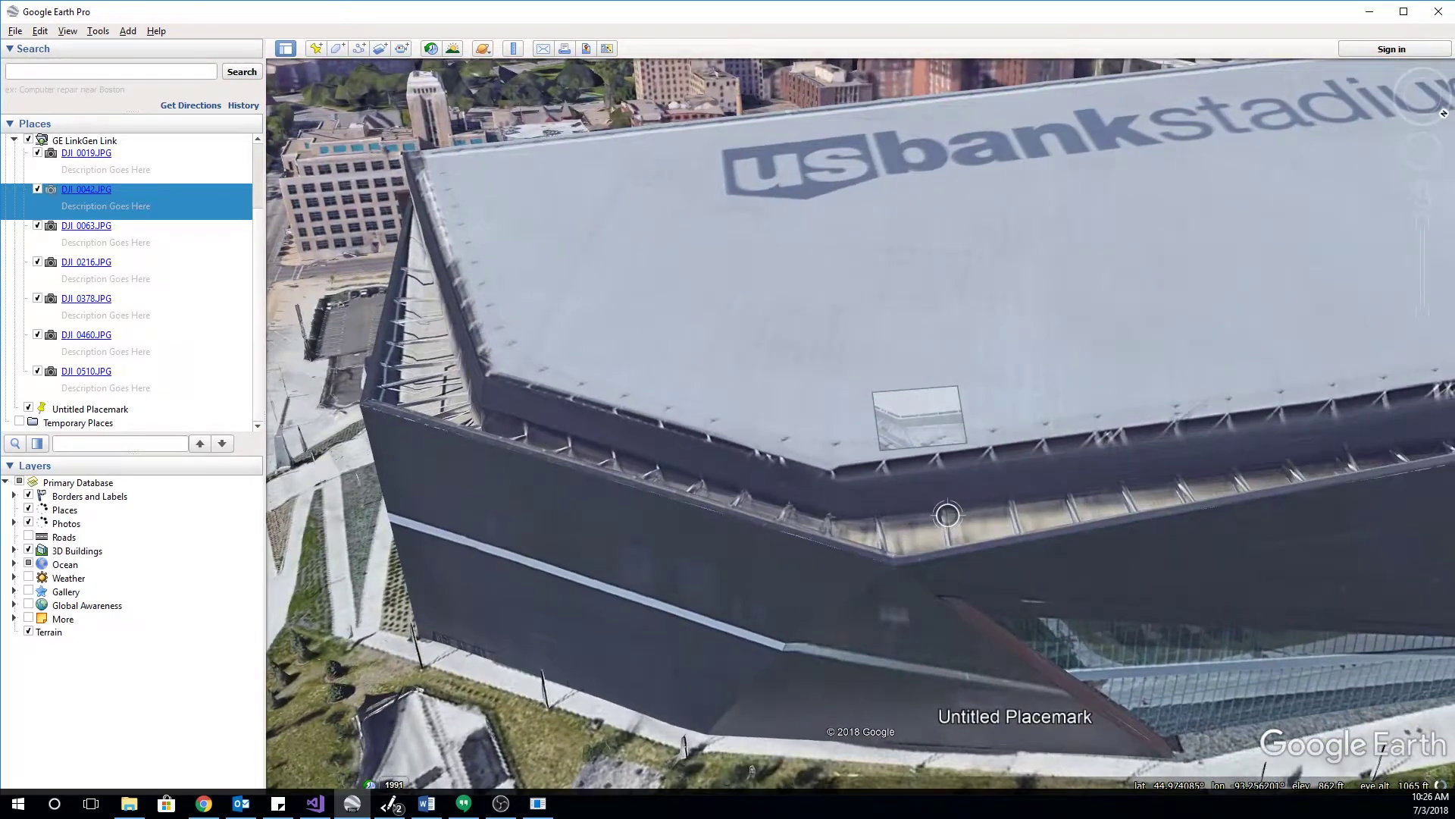
pyautogui.doubleClick(95, 339)
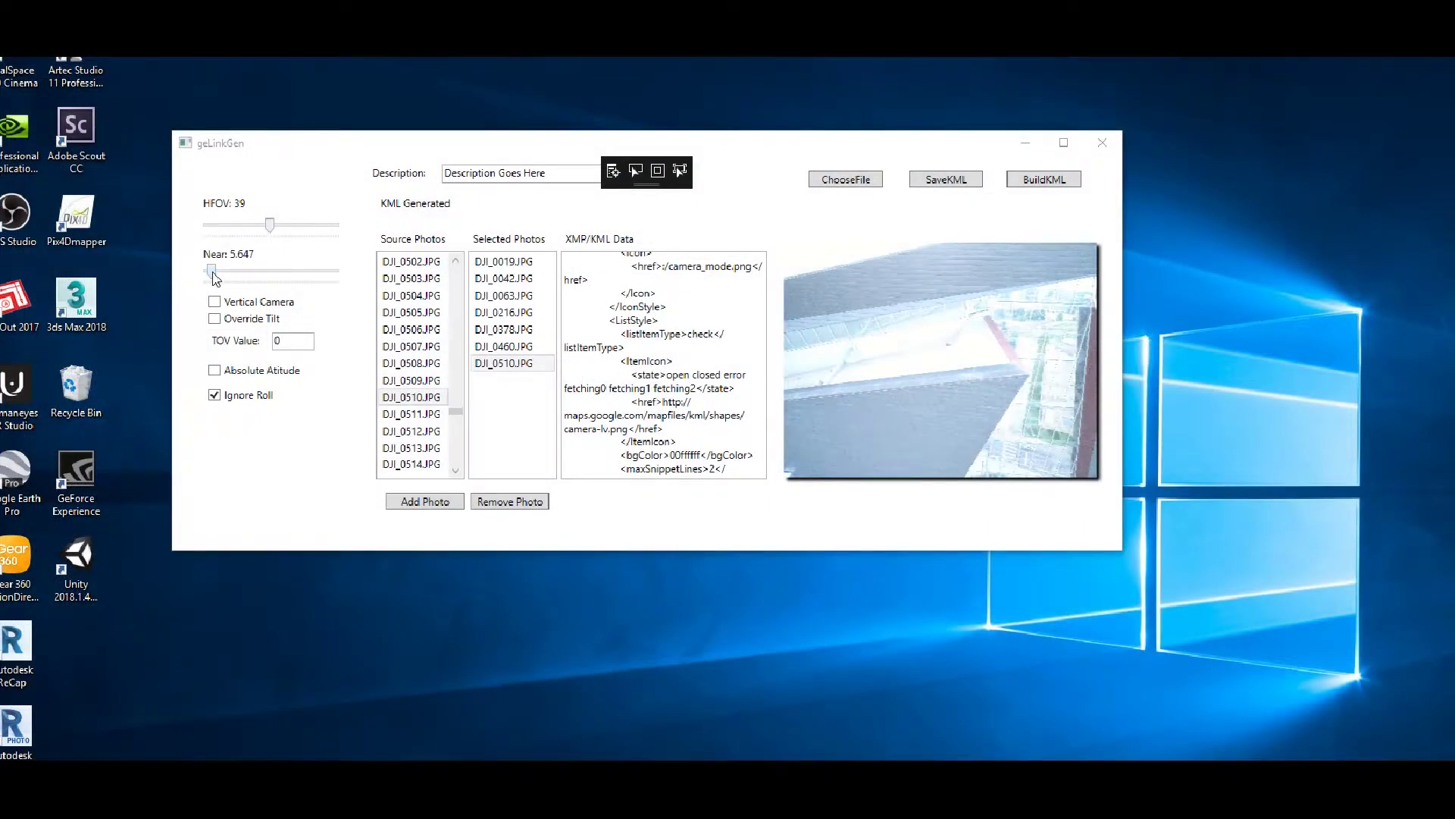
# Lower Near to 2.503 in geLinkGen, and open the DJI_0460.JPG photo overlay in Google Earth Pro
pyautogui.moveTo(211, 273); pyautogui.dragTo(209, 275)
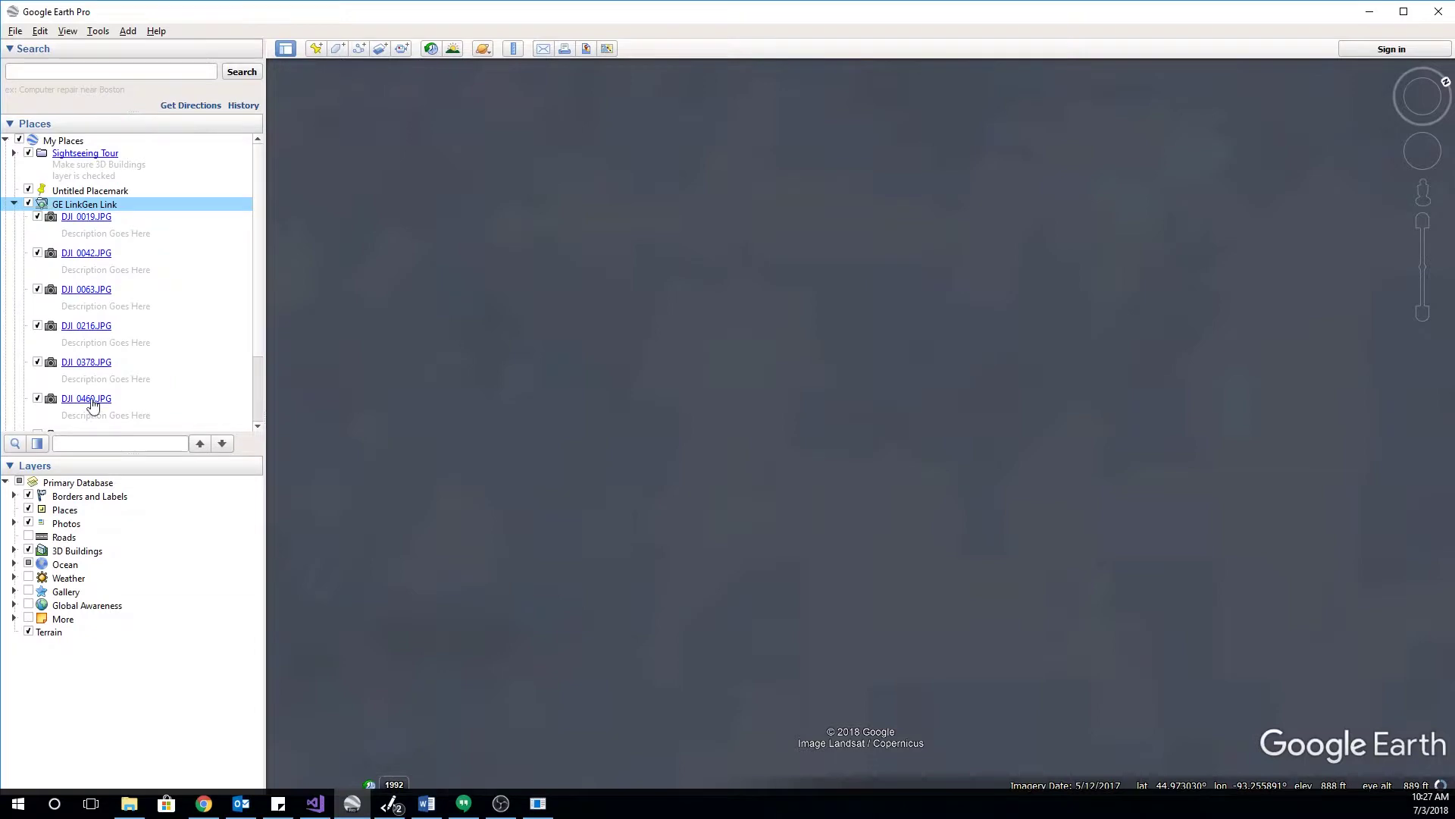
pyautogui.doubleClick(92, 399)
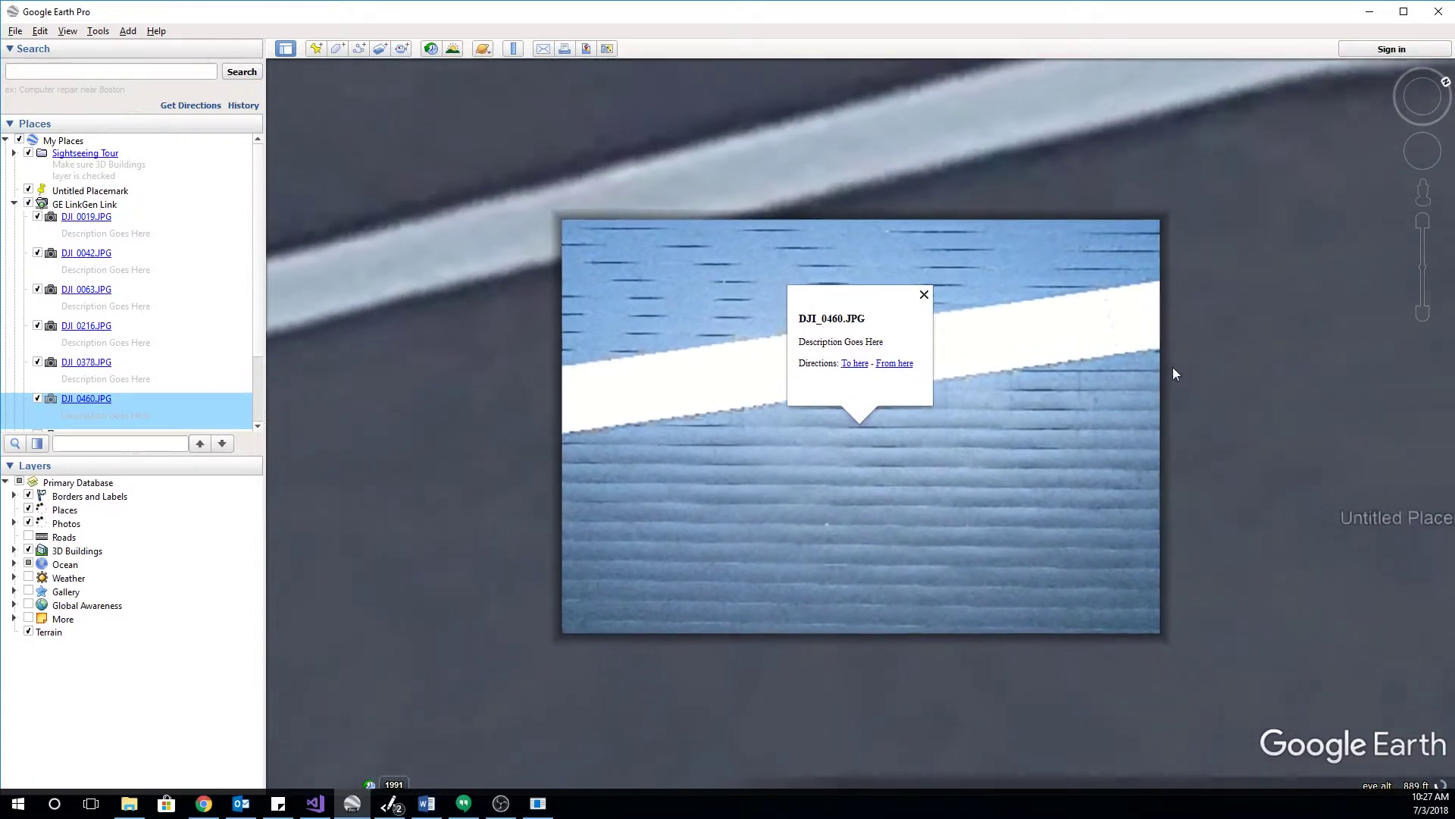
pyautogui.click(985, 392)
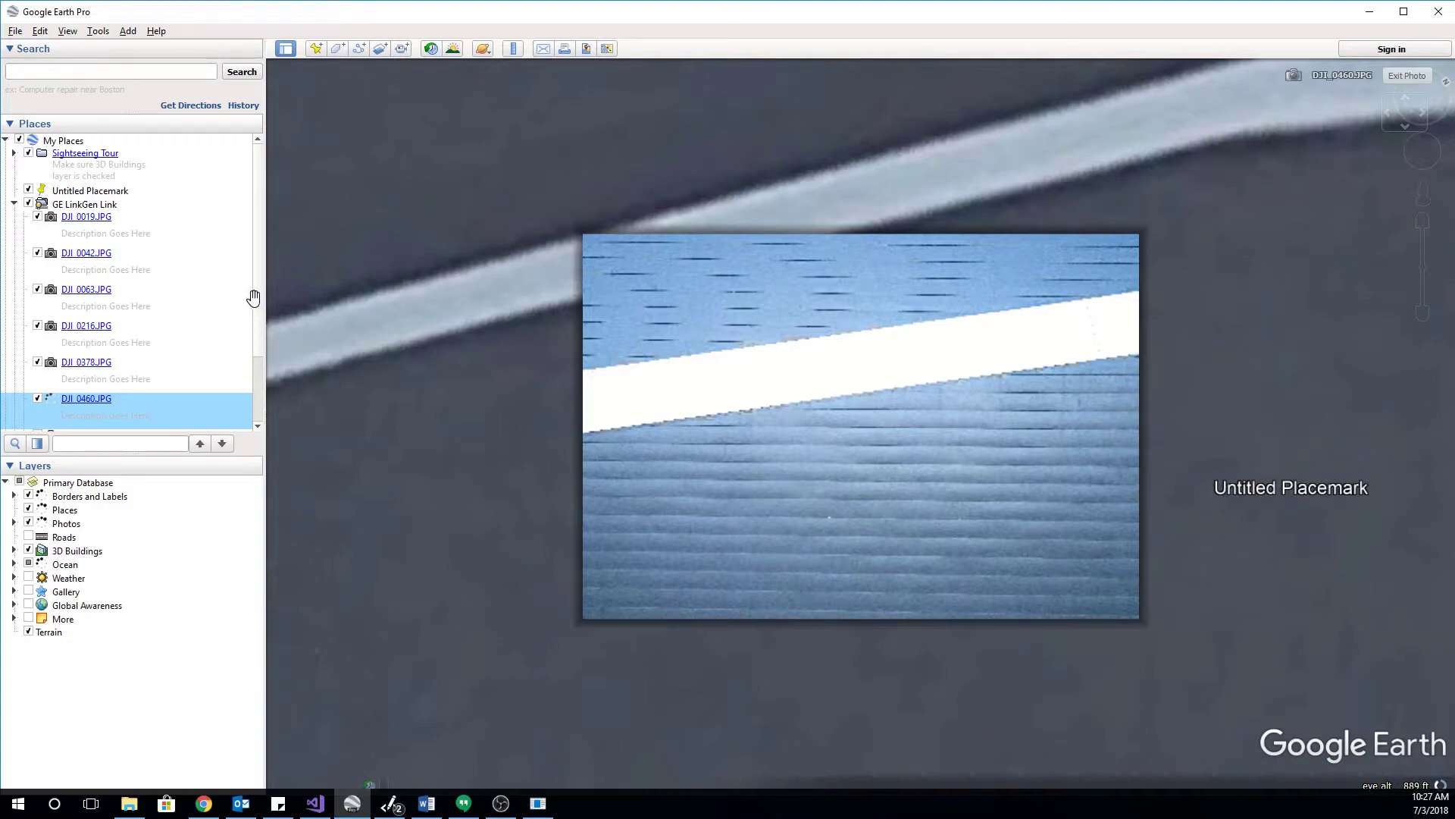
# Open the DJI_0510.JPG photo overlay and examine the building details in it up close
pyautogui.scroll(-1, 82, 369)
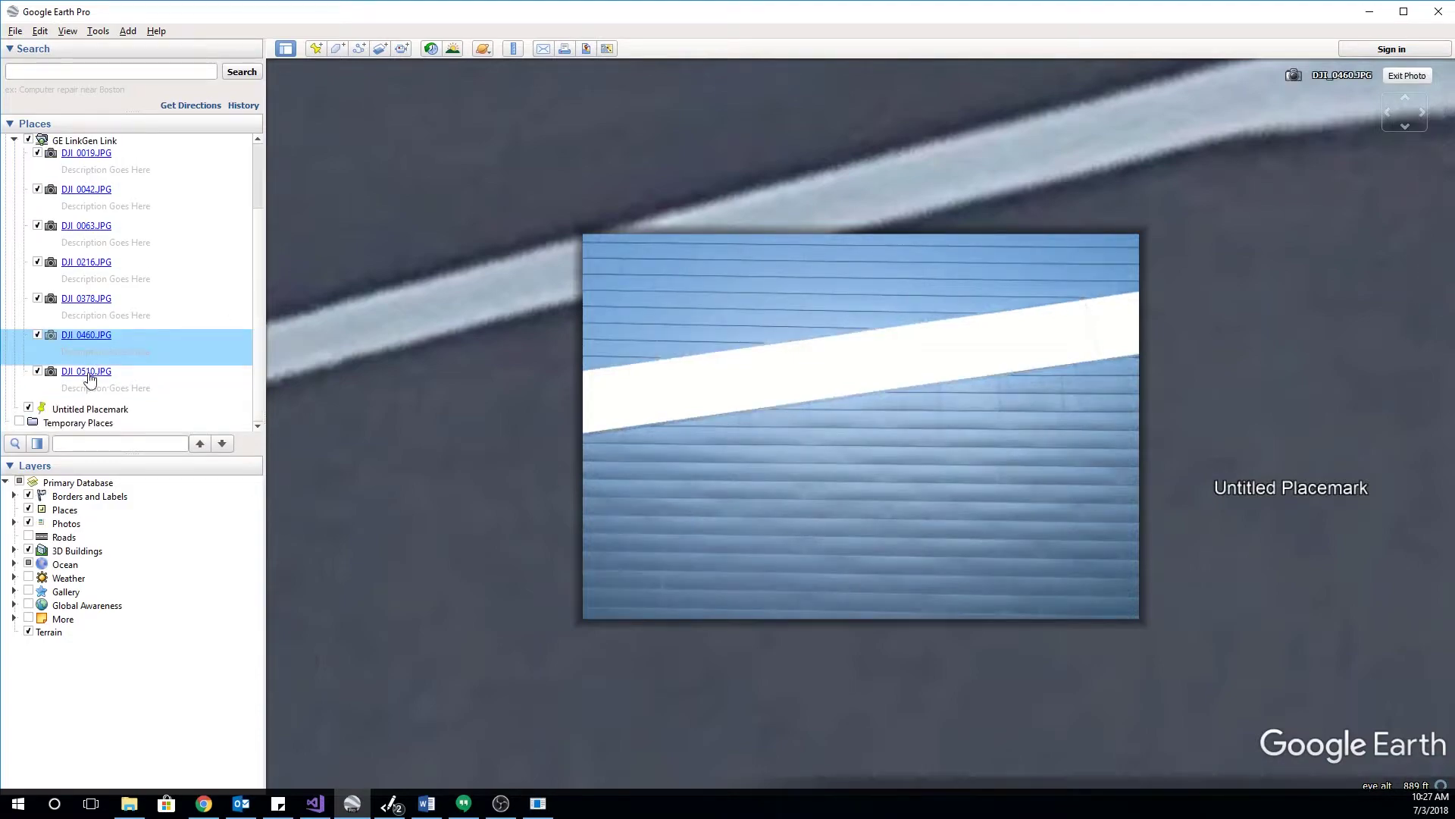
pyautogui.doubleClick(88, 375)
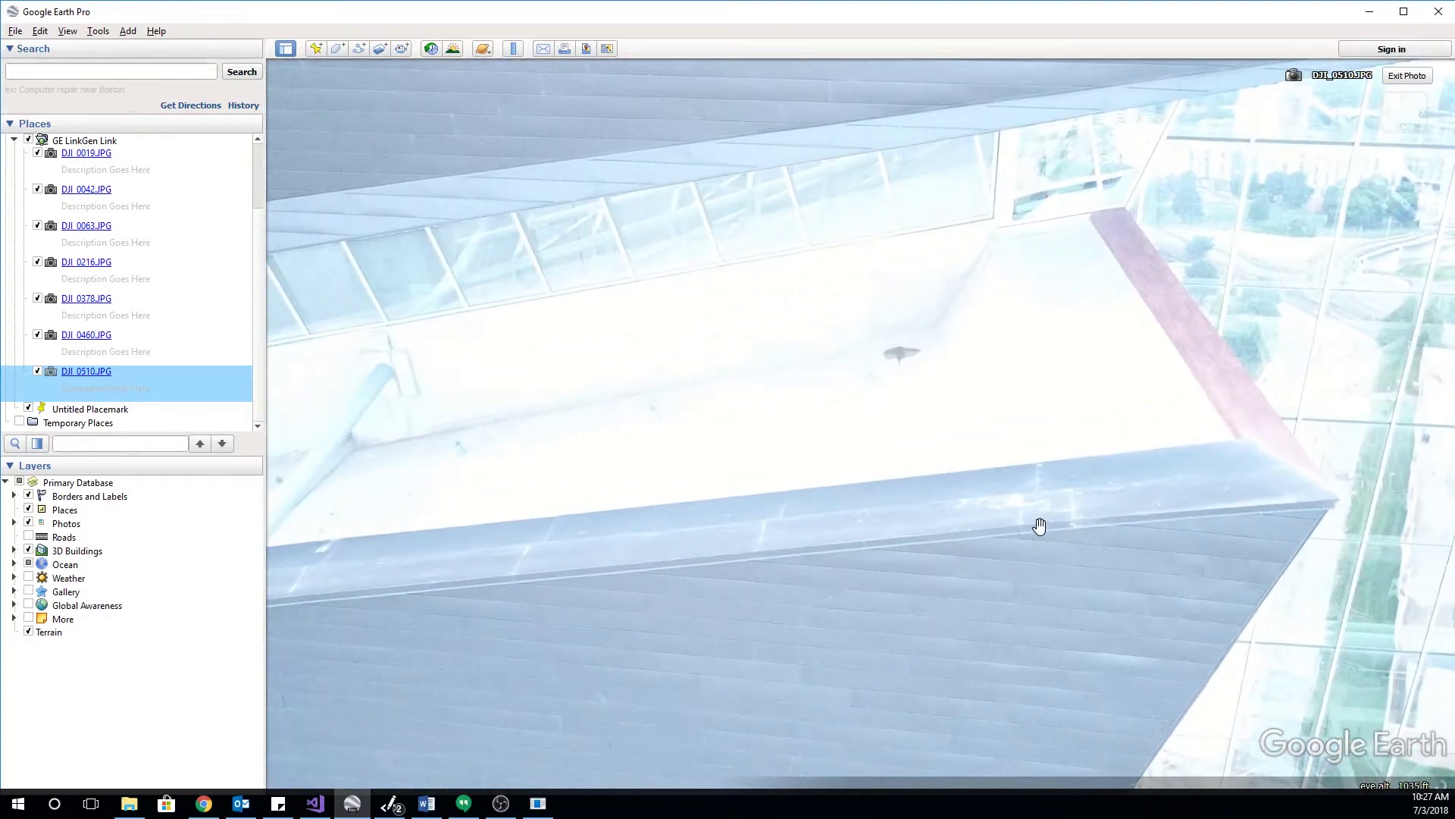
pyautogui.moveTo(1036, 523); pyautogui.dragTo(689, 523)
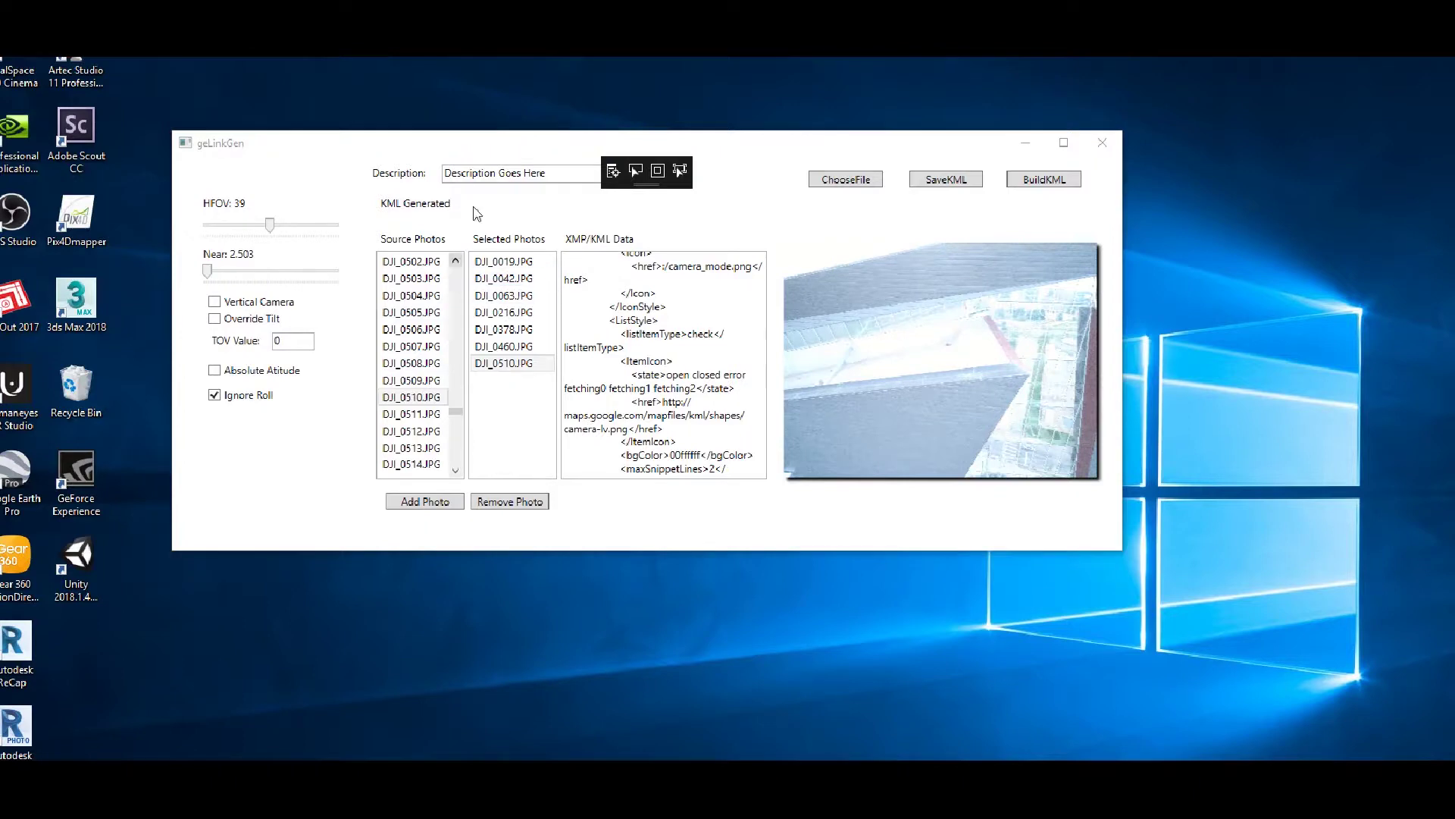
# Switch to geLinkGen and remove DJI_0460.JPG and DJI_0019.JPG from the selected photos
pyautogui.click(352, 152)
pyautogui.scroll(4, 426, 432)
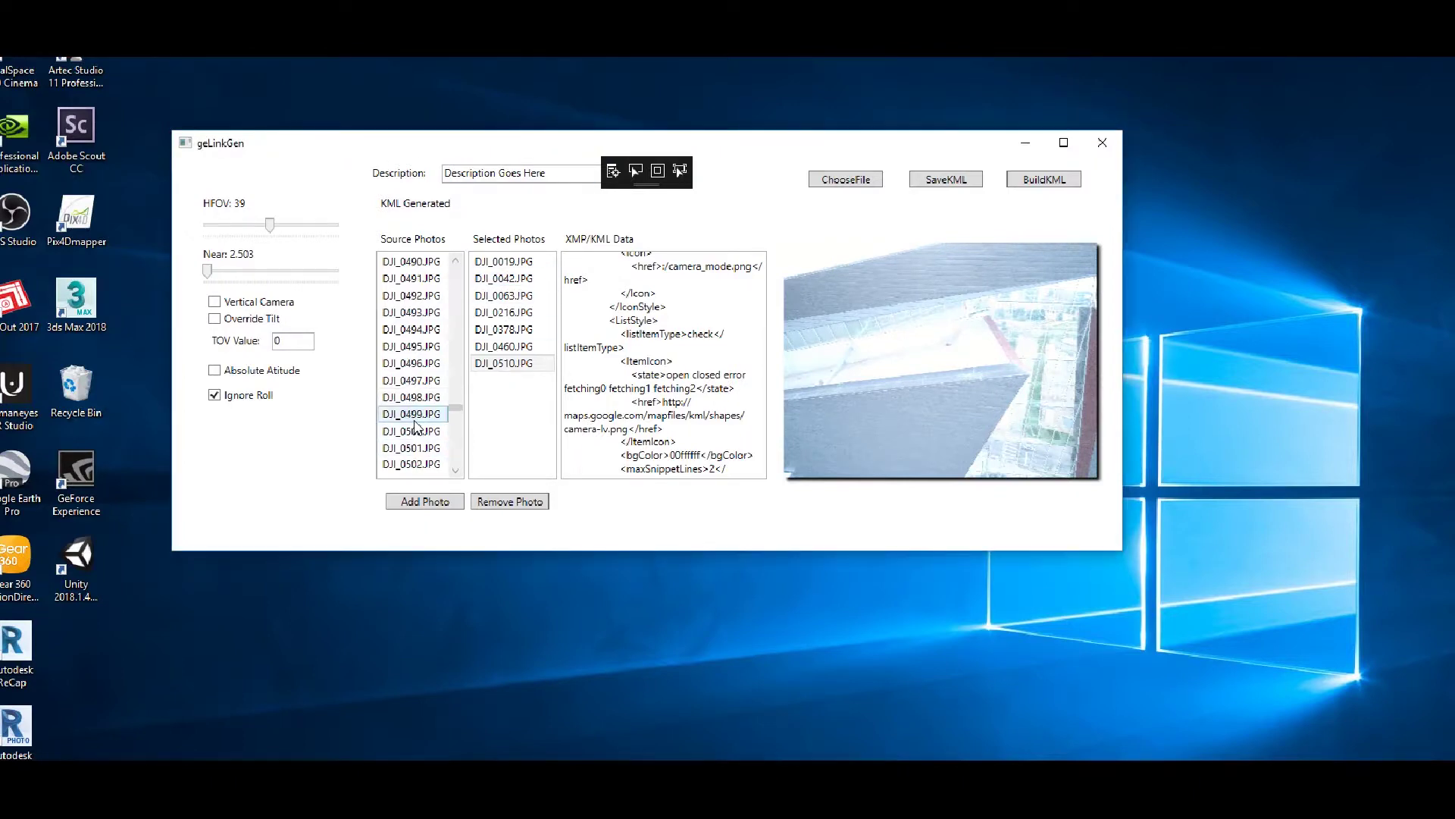
pyautogui.click(525, 350)
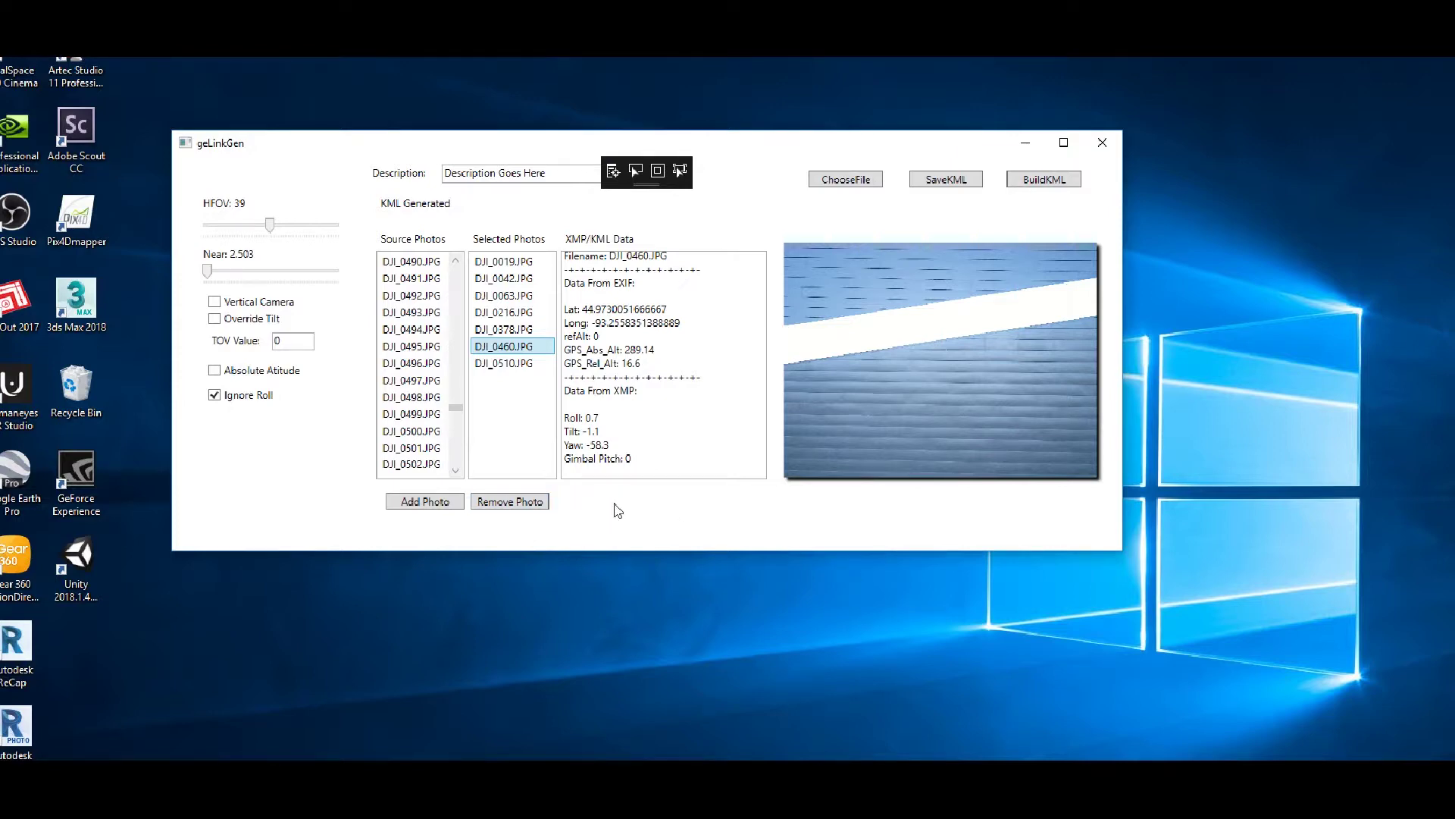
pyautogui.click(510, 506)
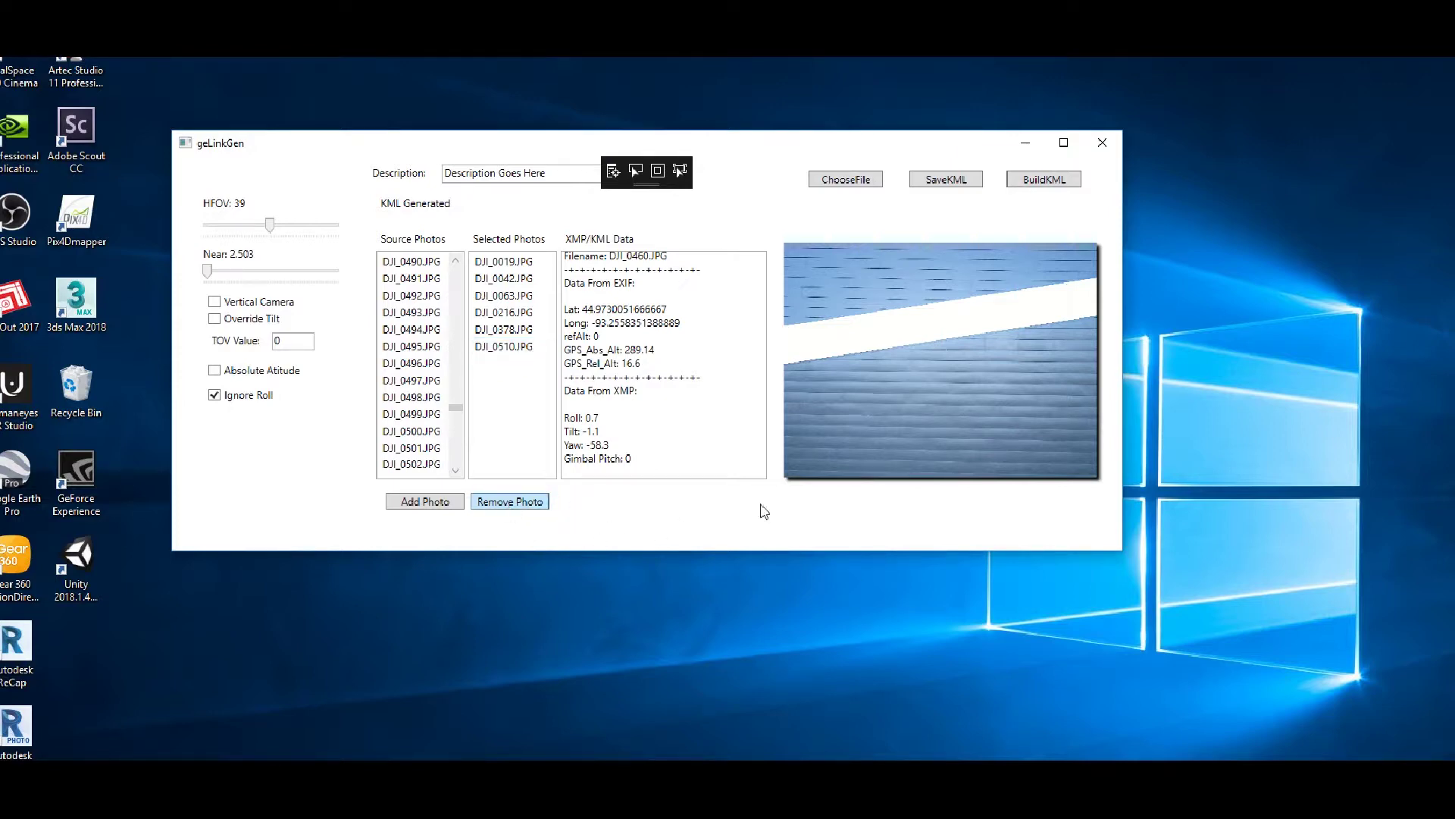
pyautogui.click(515, 261)
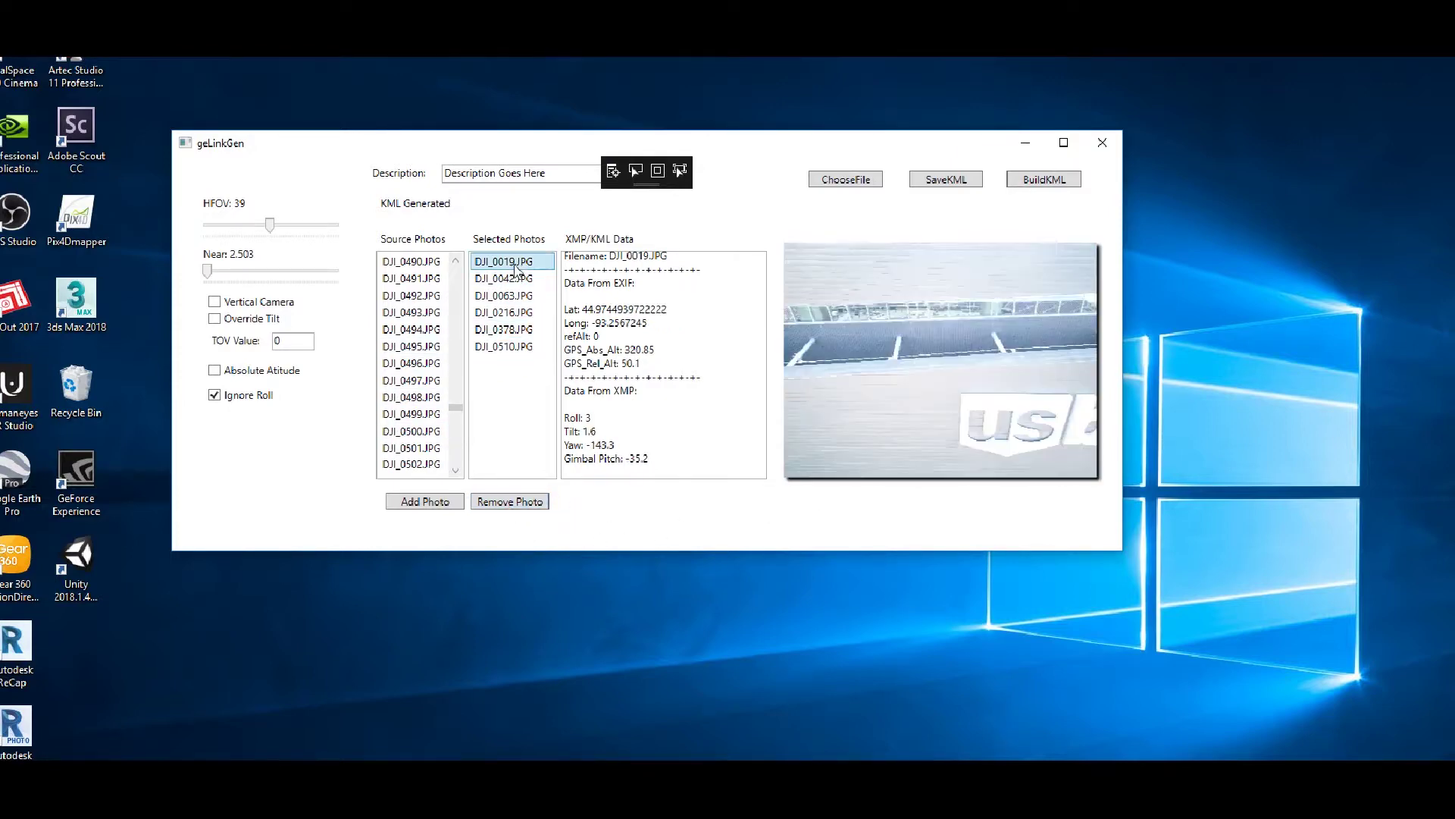
pyautogui.click(510, 502)
# Preview source photos DJI_0458.JPG, DJI_0404.JPG and DJI_0365.JPG, and add DJI_0365.JPG to the selected photos
pyautogui.scroll(6, 432, 413)
pyautogui.scroll(5, 422, 402)
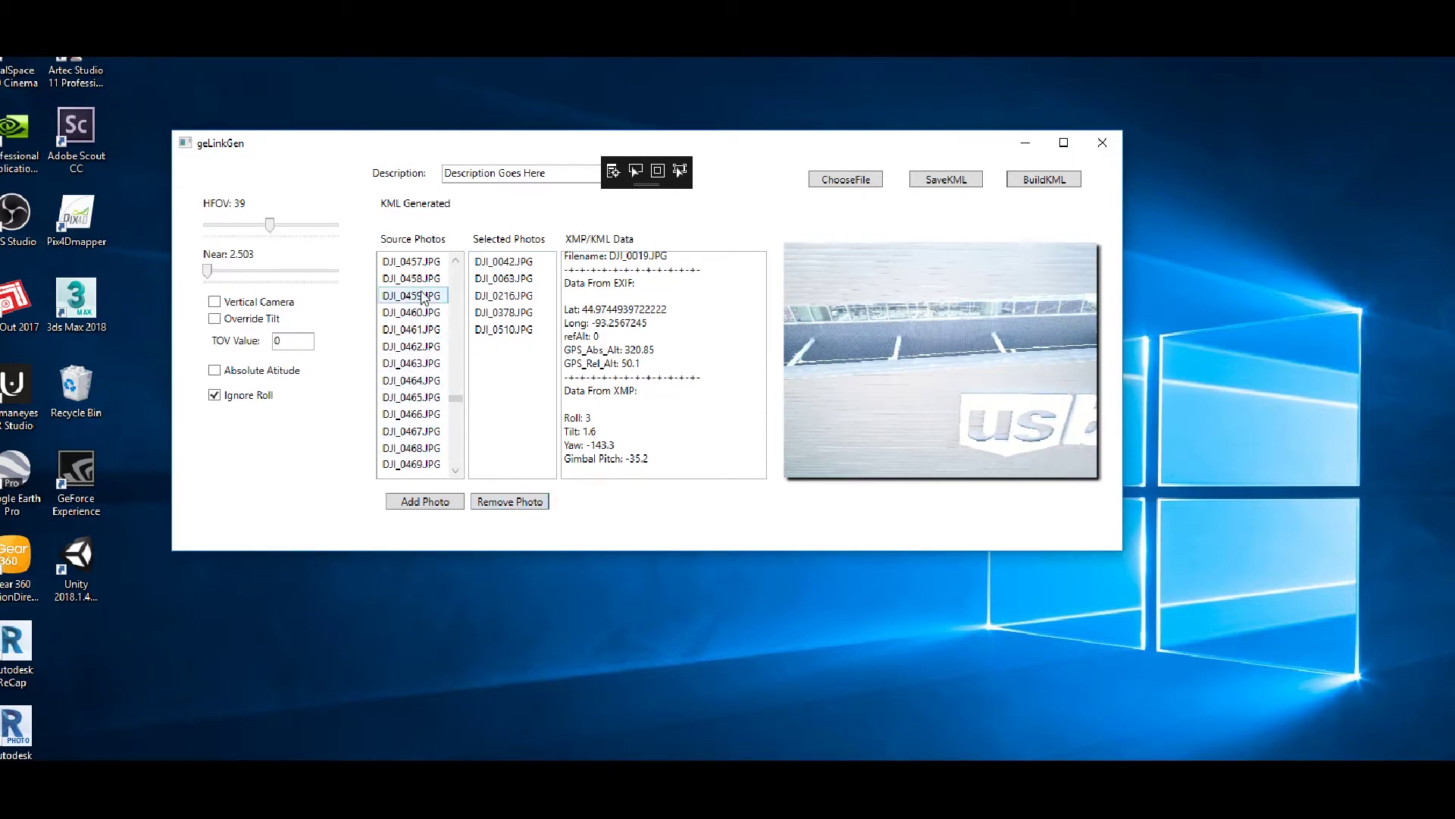
pyautogui.click(410, 281)
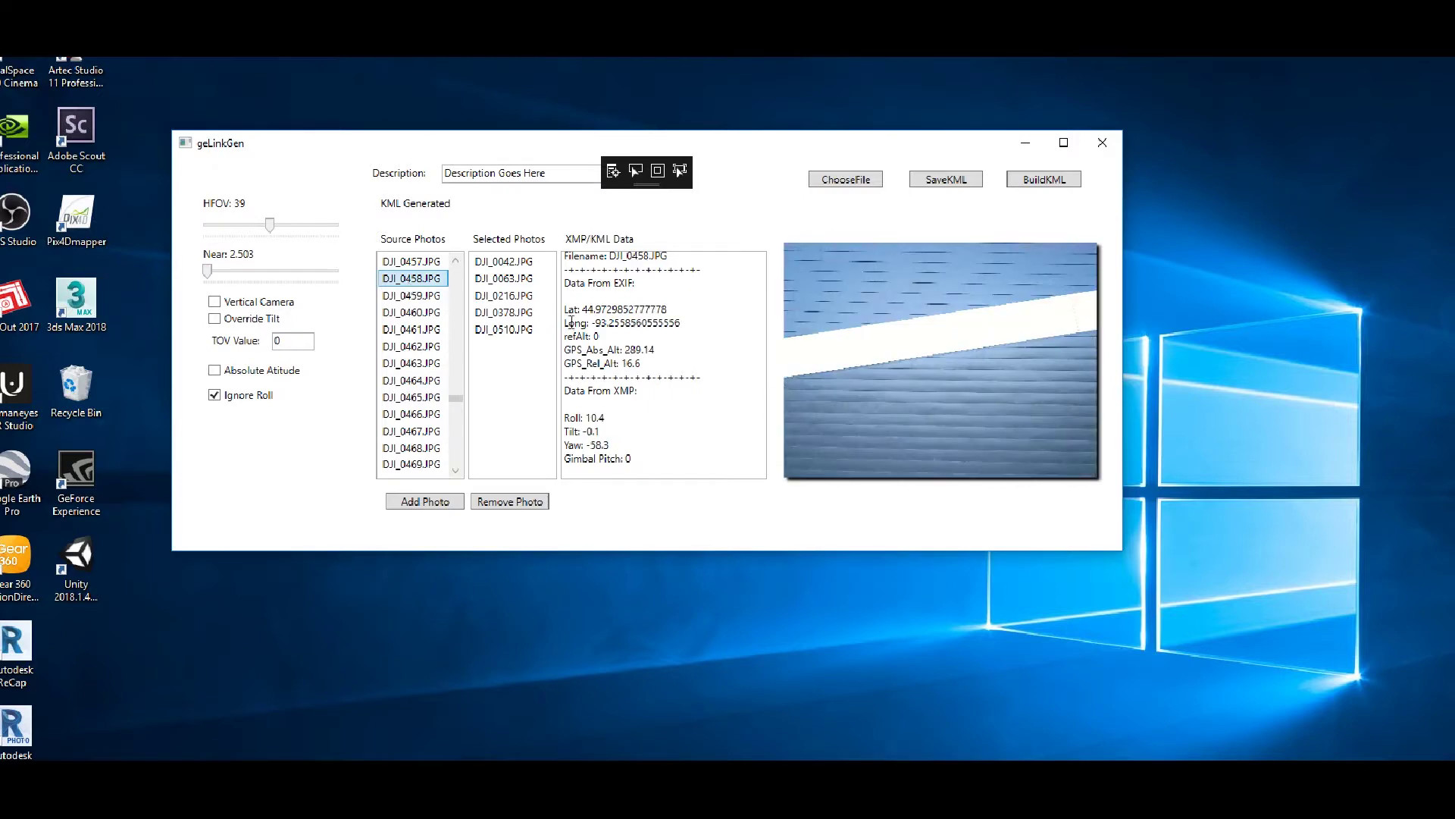
pyautogui.scroll(18, 429, 348)
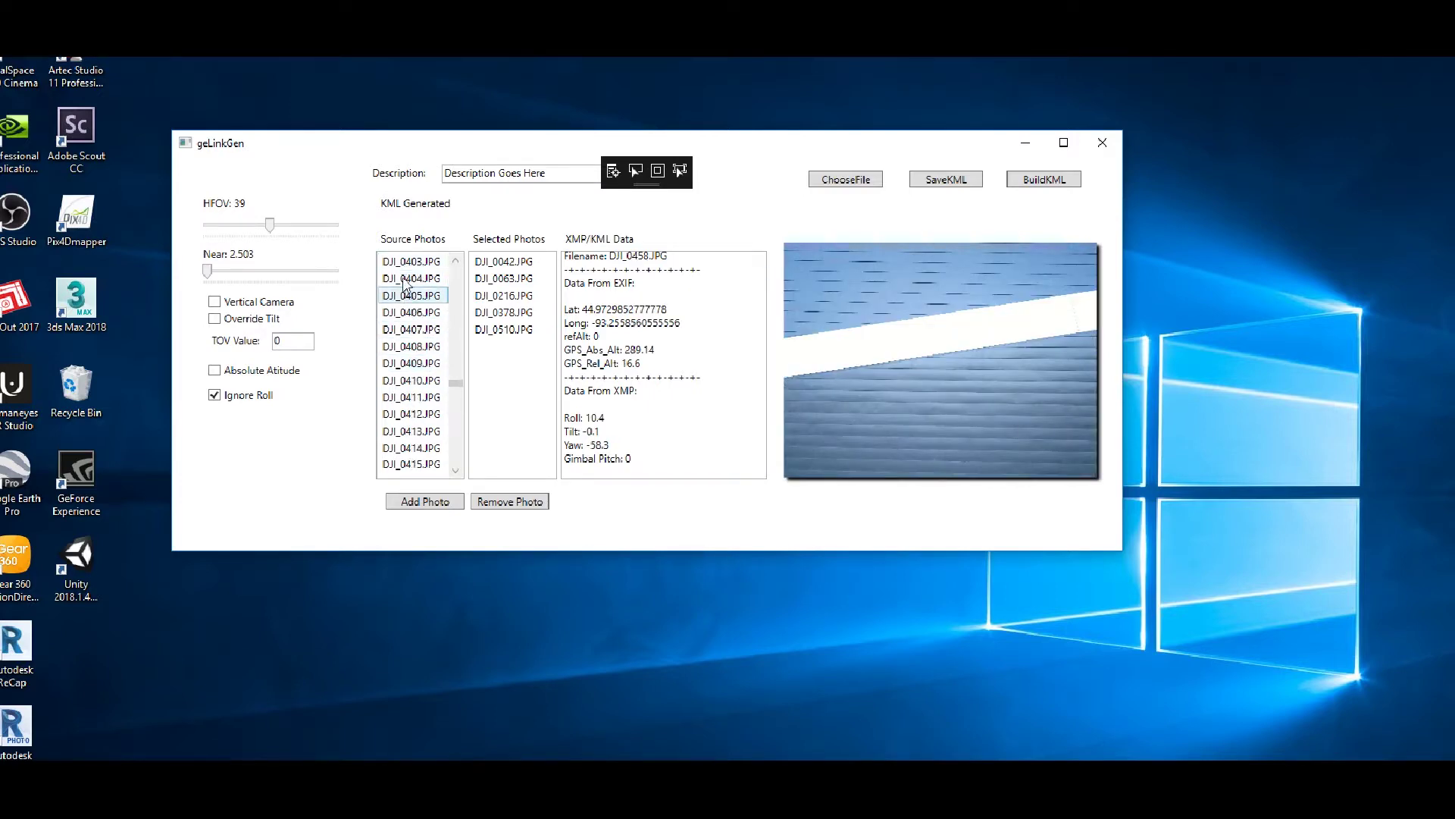
pyautogui.click(404, 279)
pyautogui.scroll(13, 404, 278)
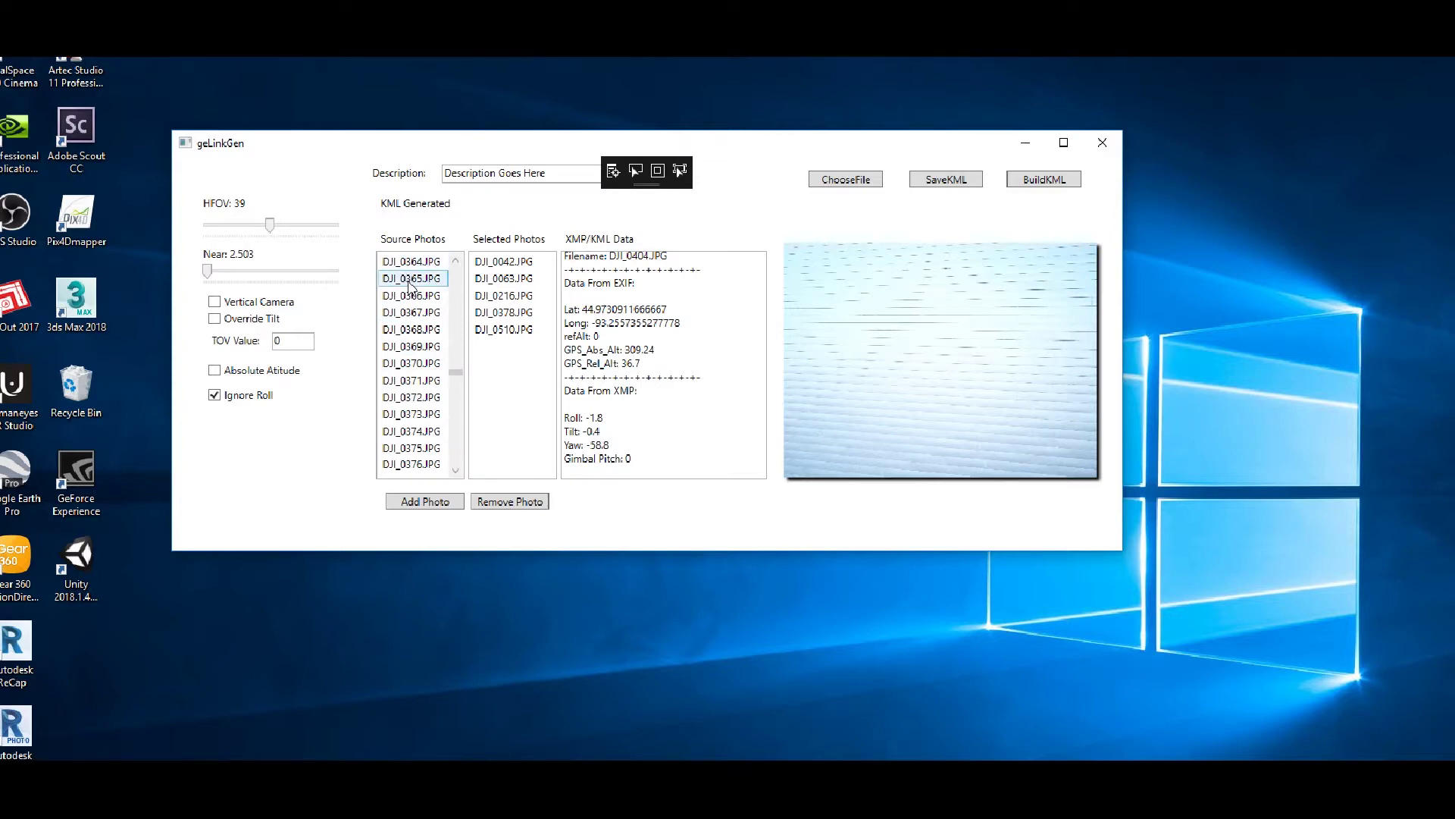
pyautogui.click(409, 280)
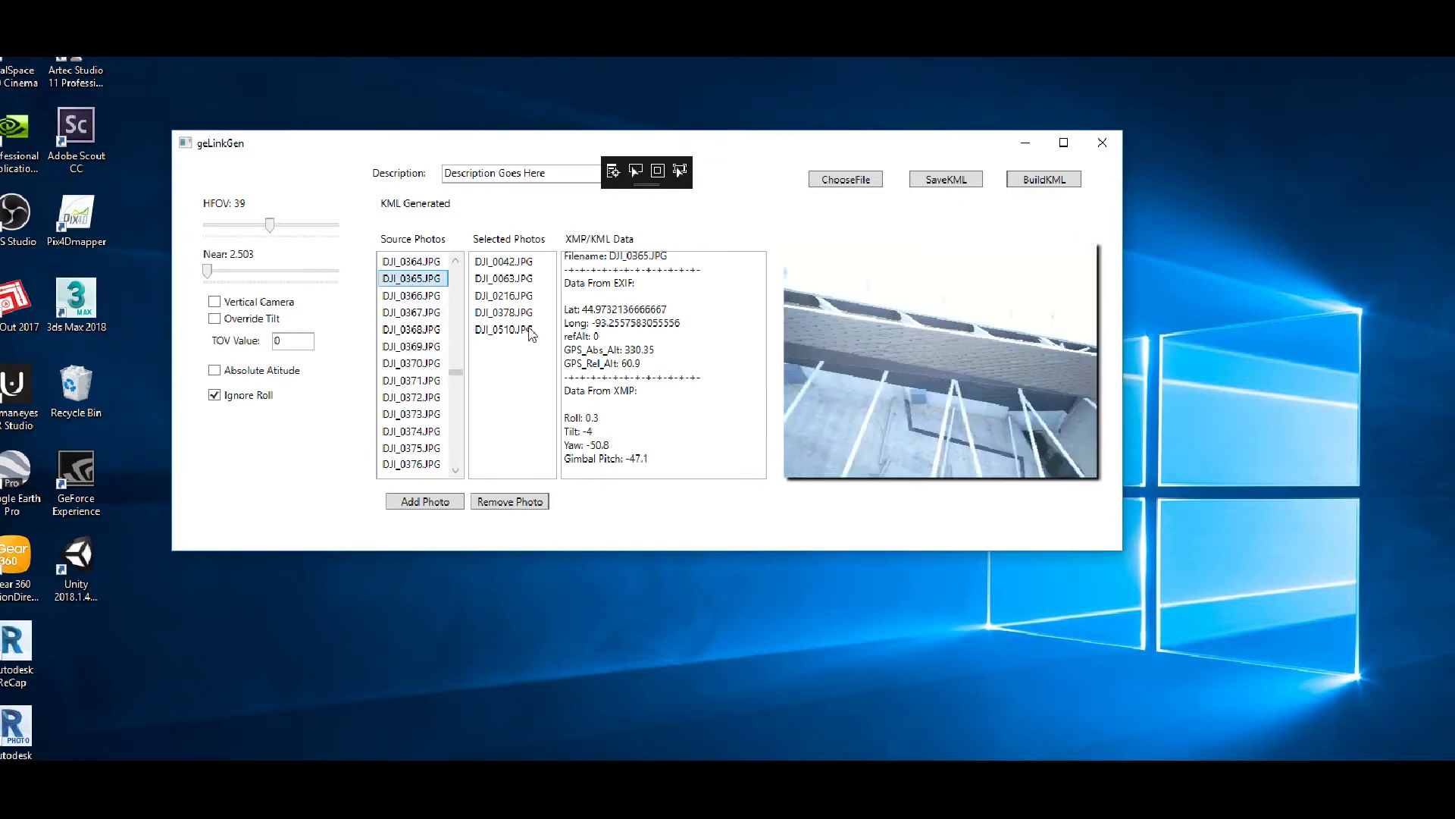
pyautogui.click(423, 503)
pyautogui.click(507, 349)
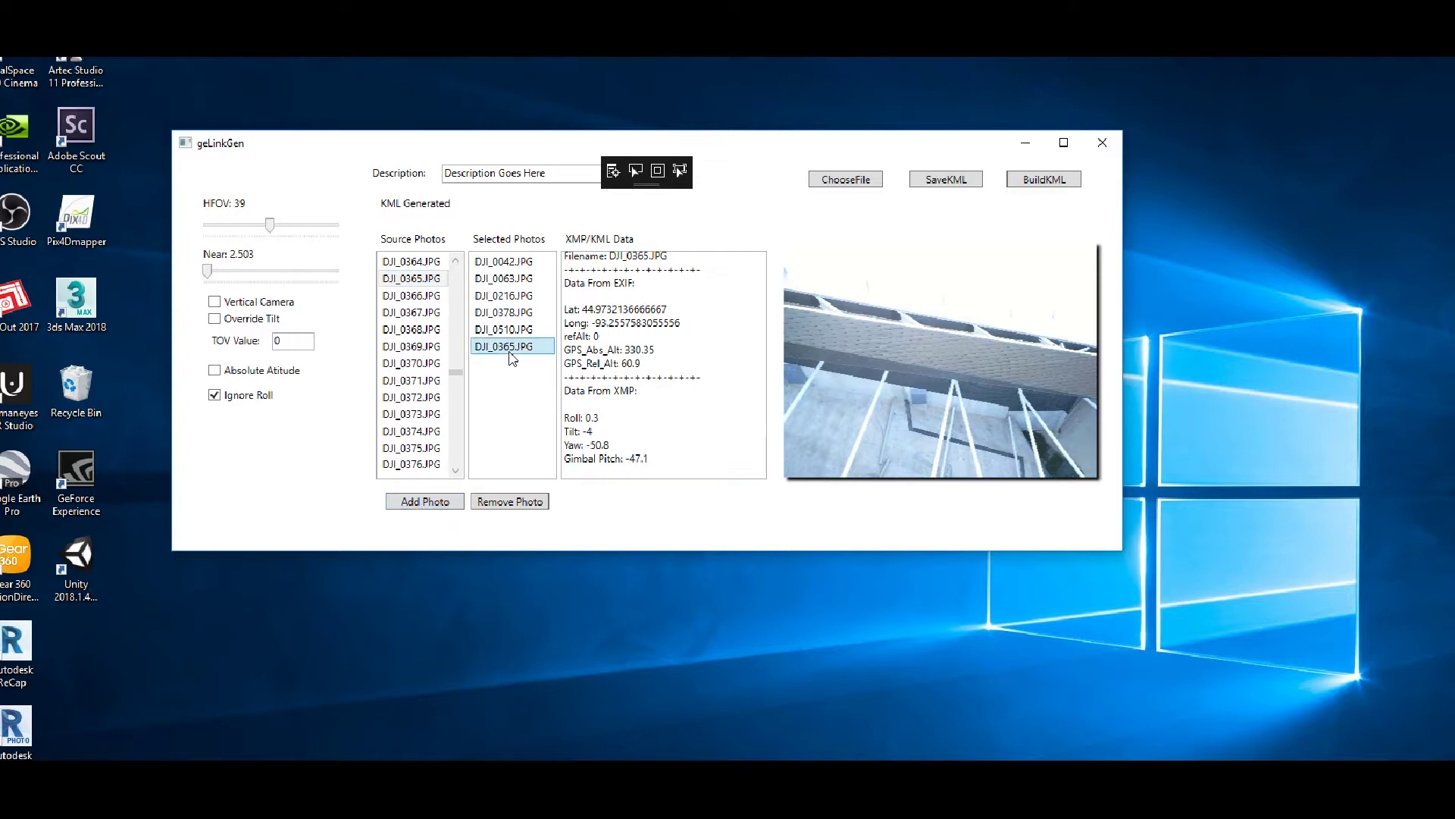
# Rebuild the KML, open the DJI_0365.JPG photo overlay in Google Earth Pro and examine it up close
pyautogui.click(1040, 181)
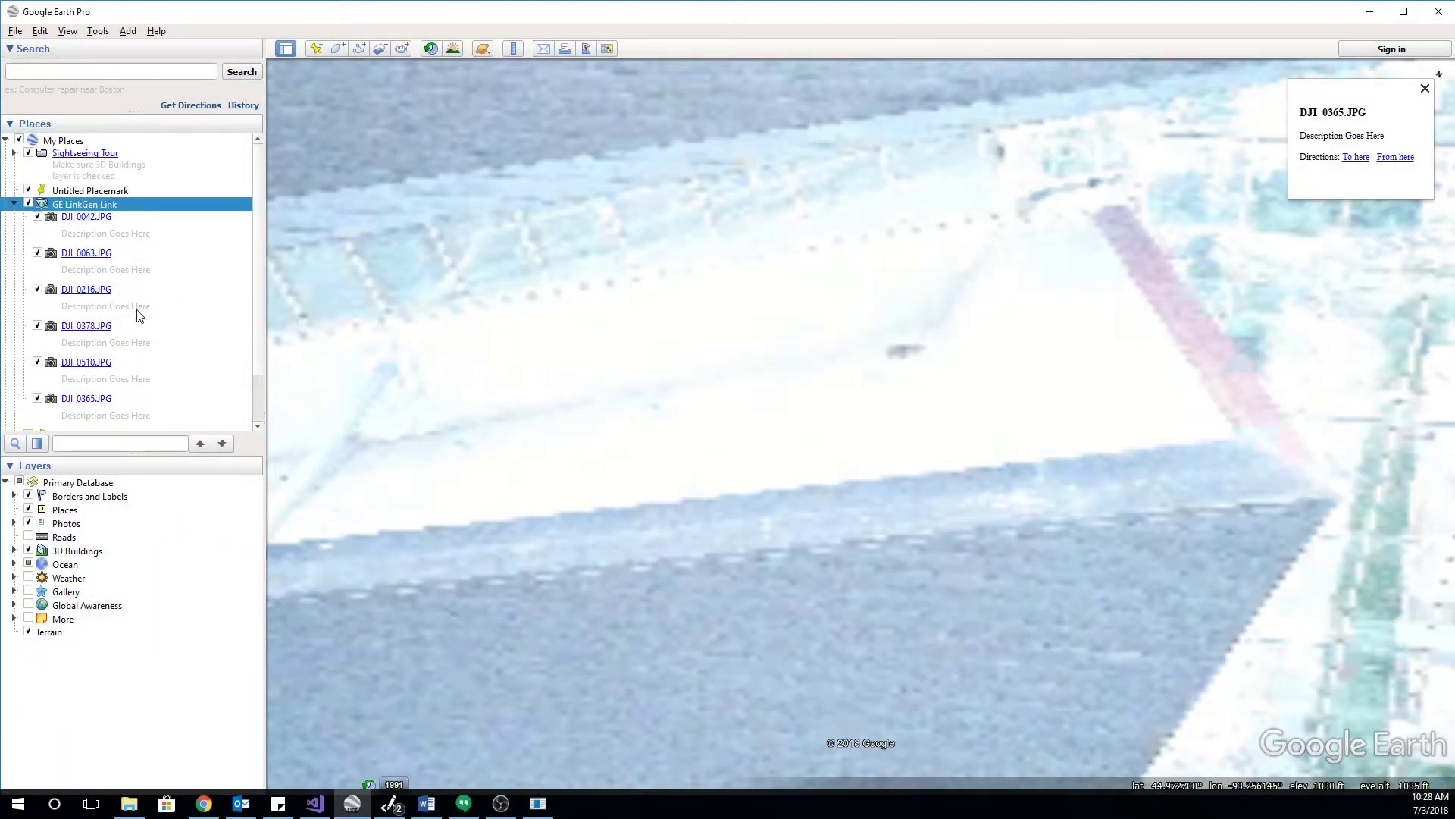
pyautogui.doubleClick(94, 408)
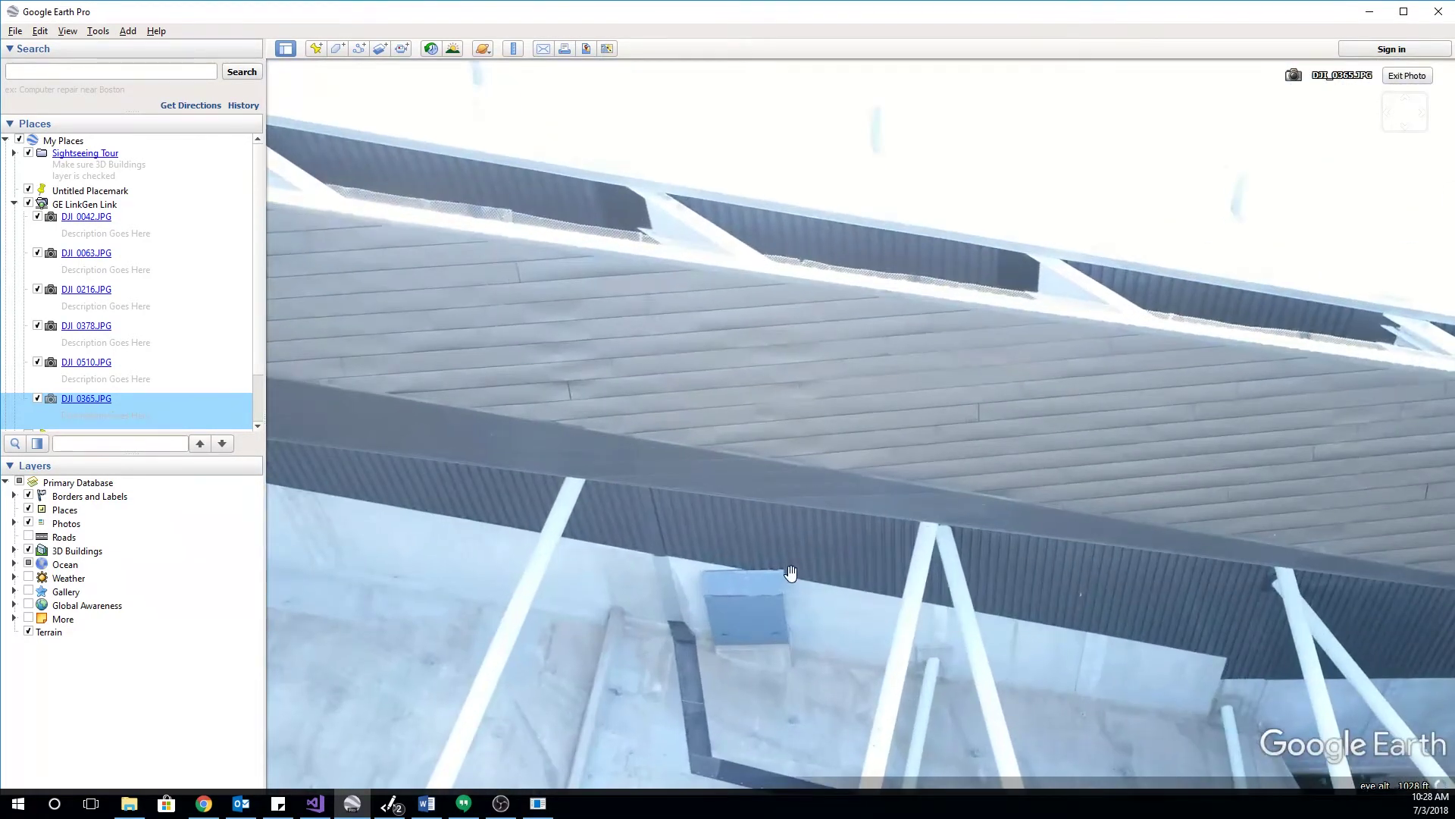
pyautogui.moveTo(792, 536); pyautogui.dragTo(692, 432)
pyautogui.scroll(-3, 831, 387)
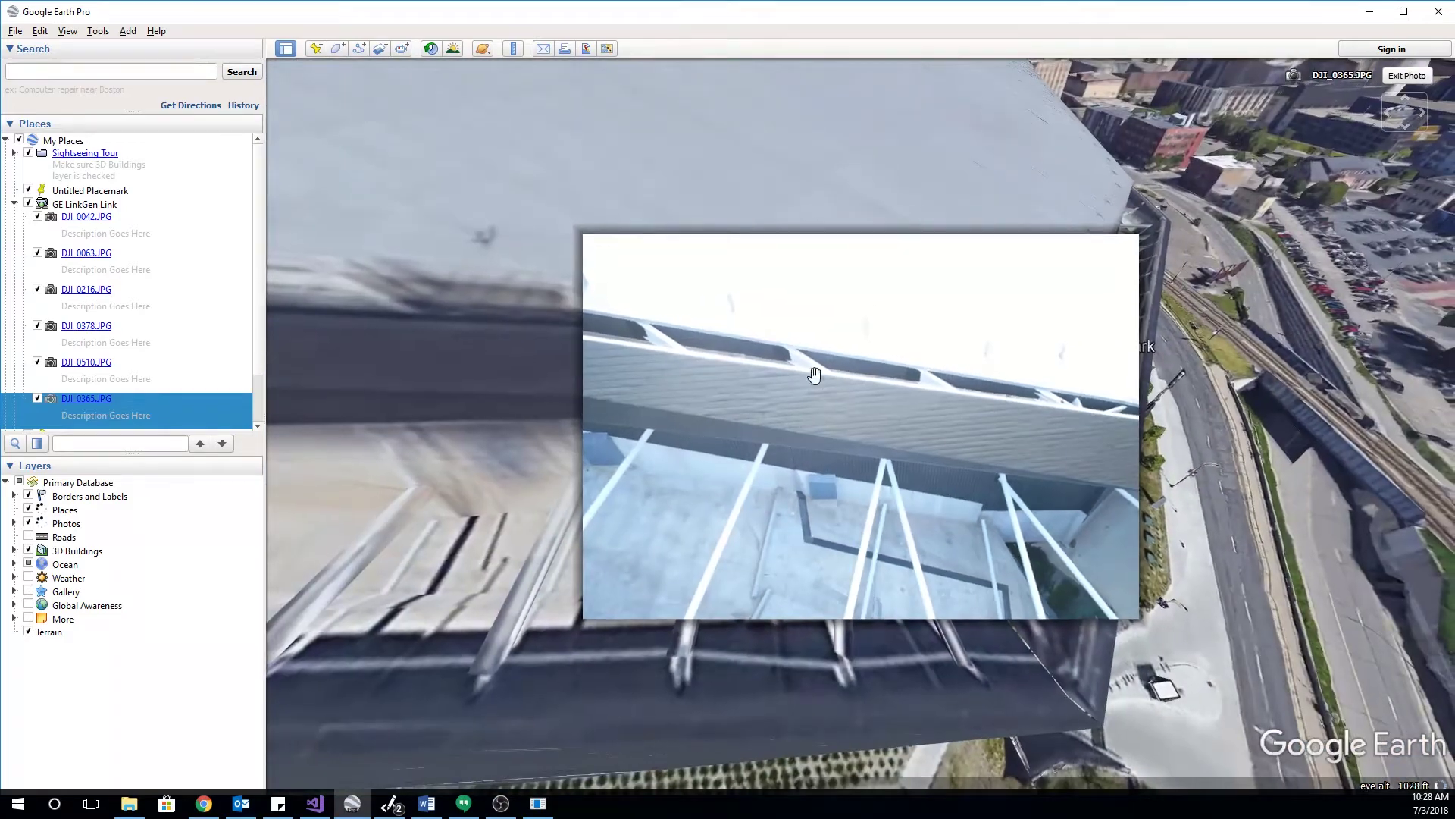